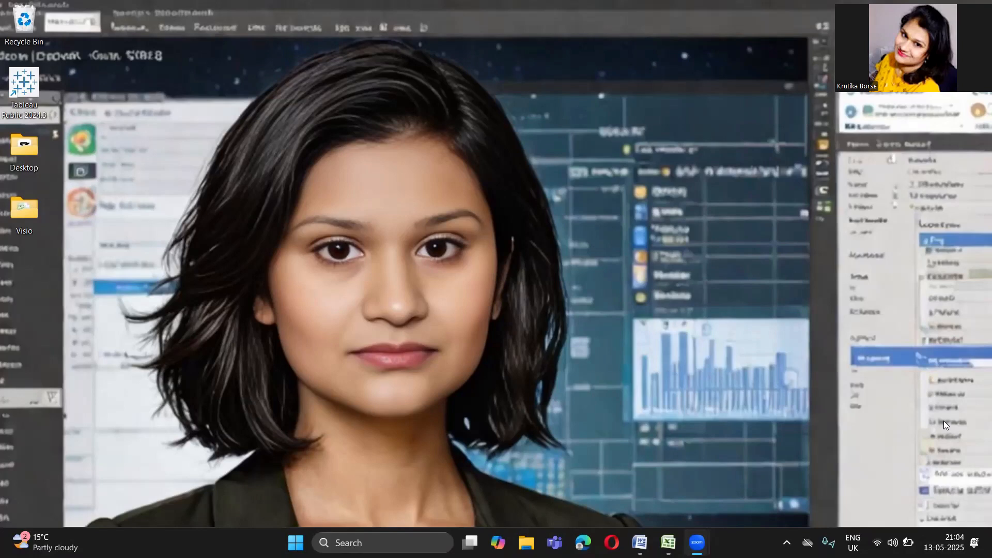
Open Visio and create a new blank drawing with metric units.
left_click(432, 533)
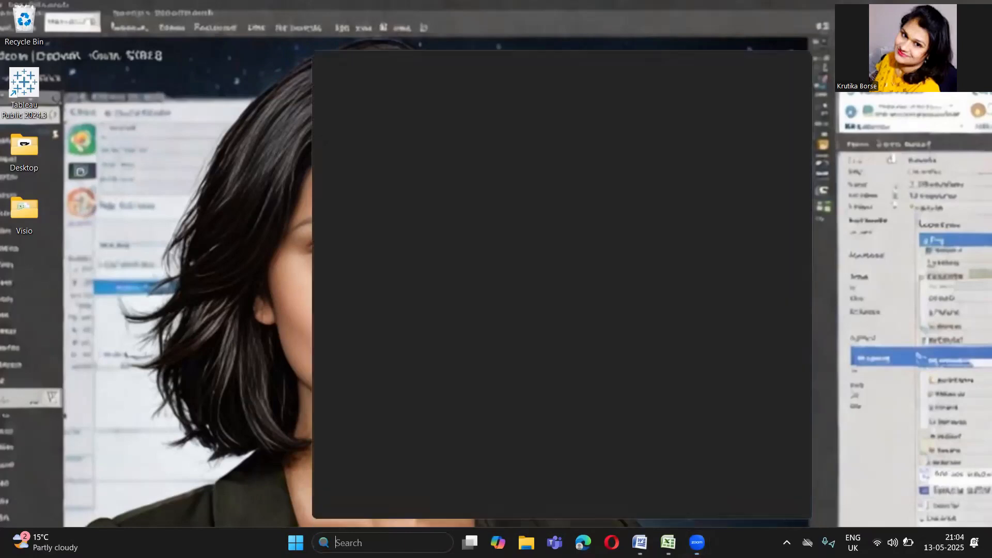
type("visio")
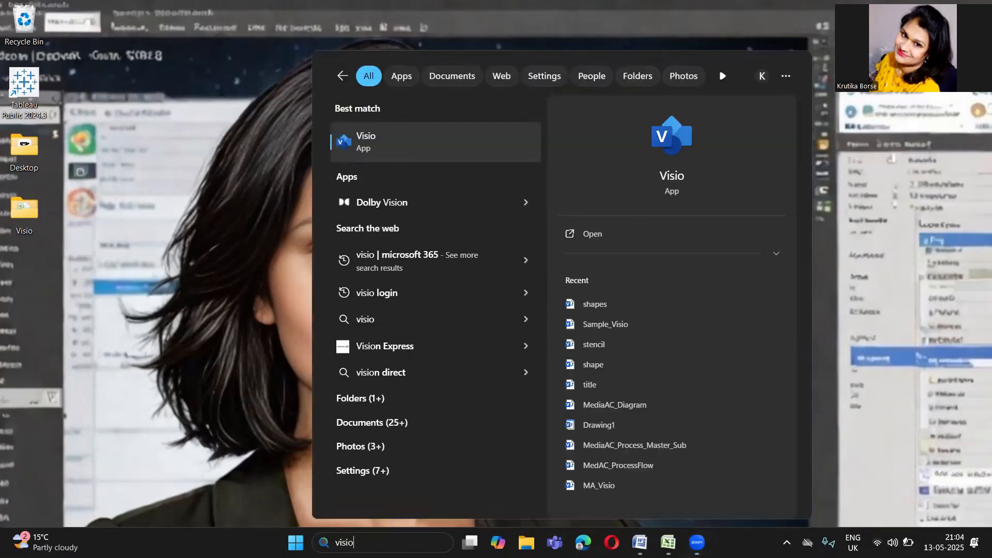
left_click(391, 136)
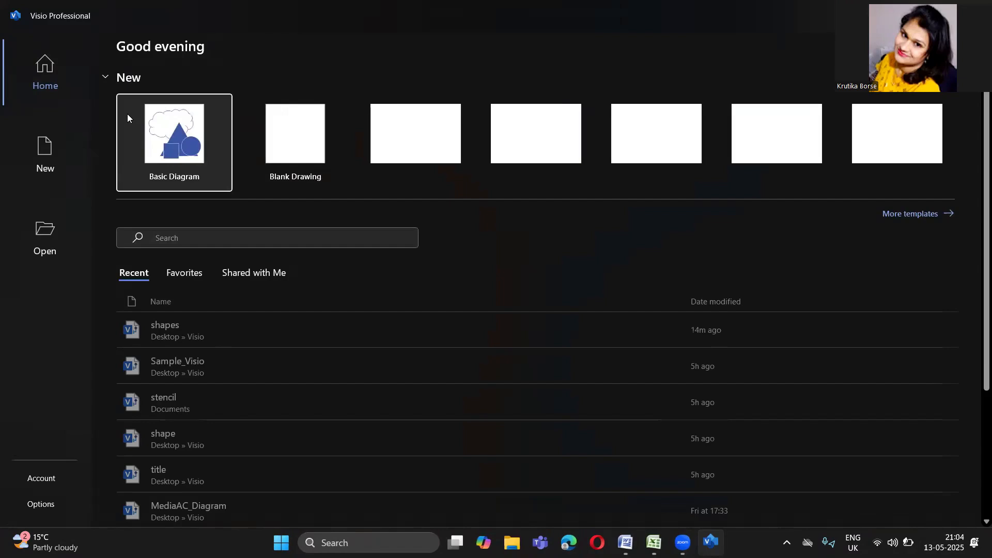
left_click(45, 162)
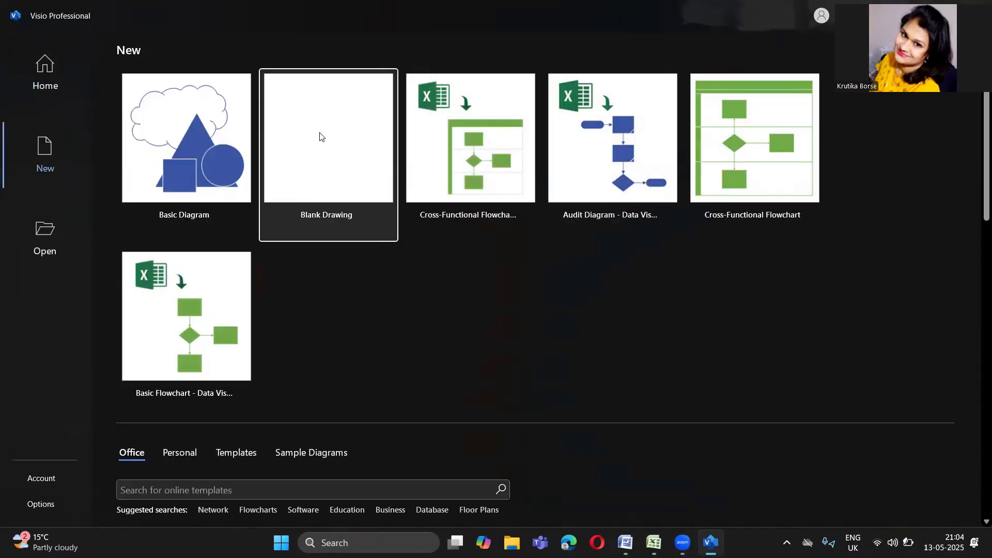
left_click(315, 137)
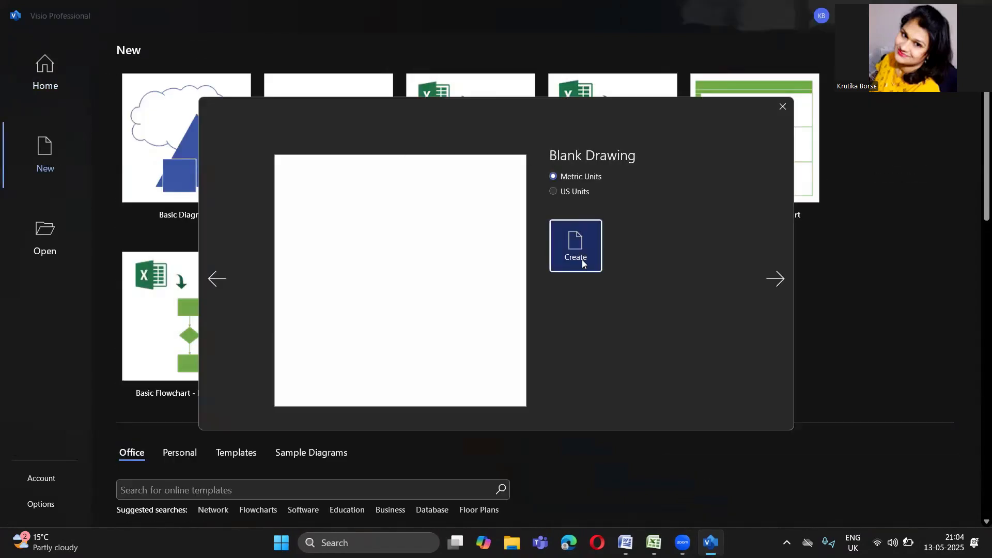
left_click(580, 257)
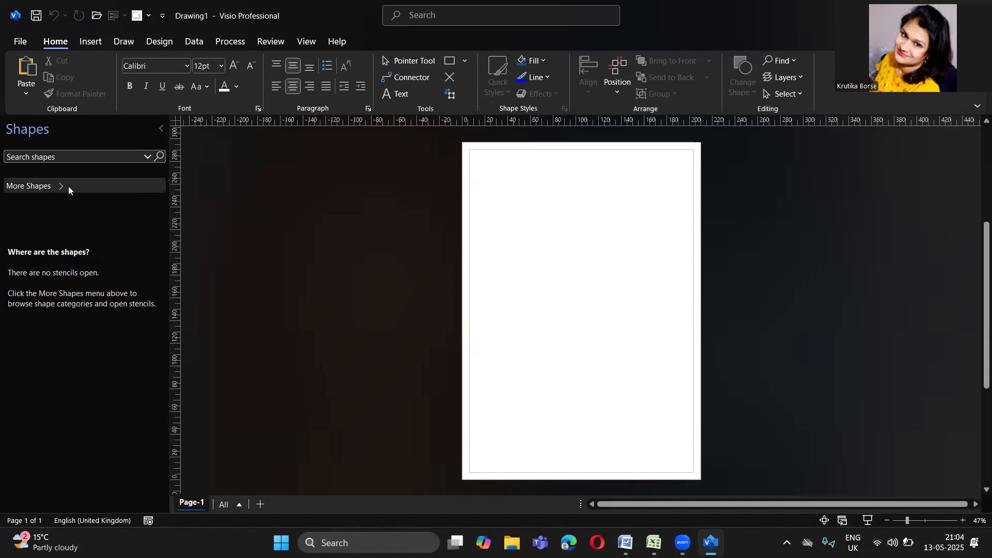
Add the BPMN Basic Shapes stencil from the Flowchart category to the available shapes.
left_click(56, 185)
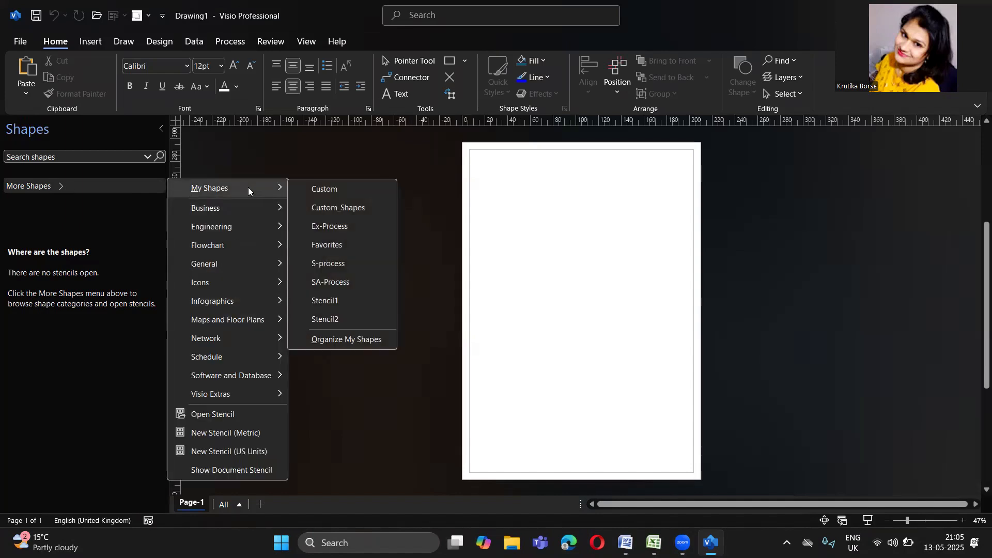
mouse_move(250, 245)
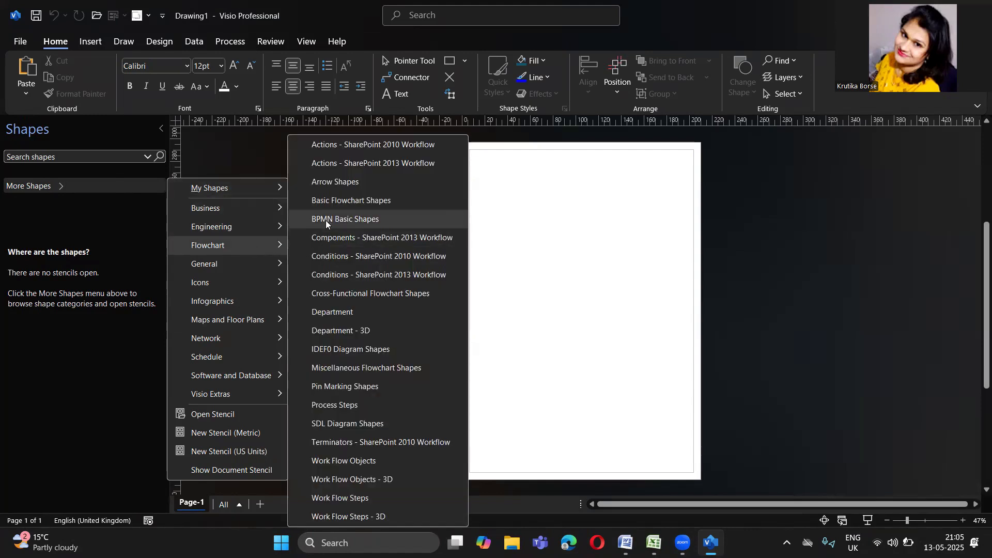
left_click(333, 220)
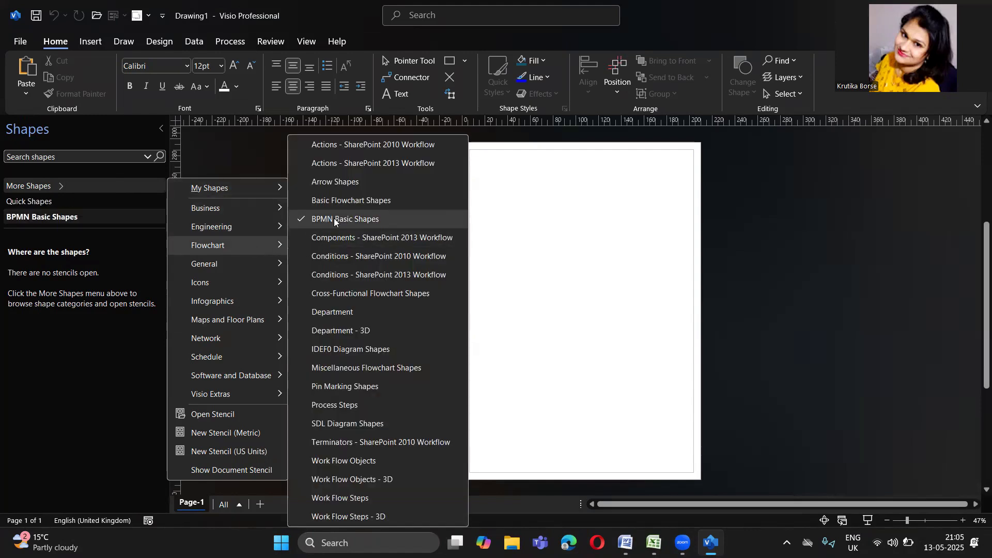
left_click(12, 246)
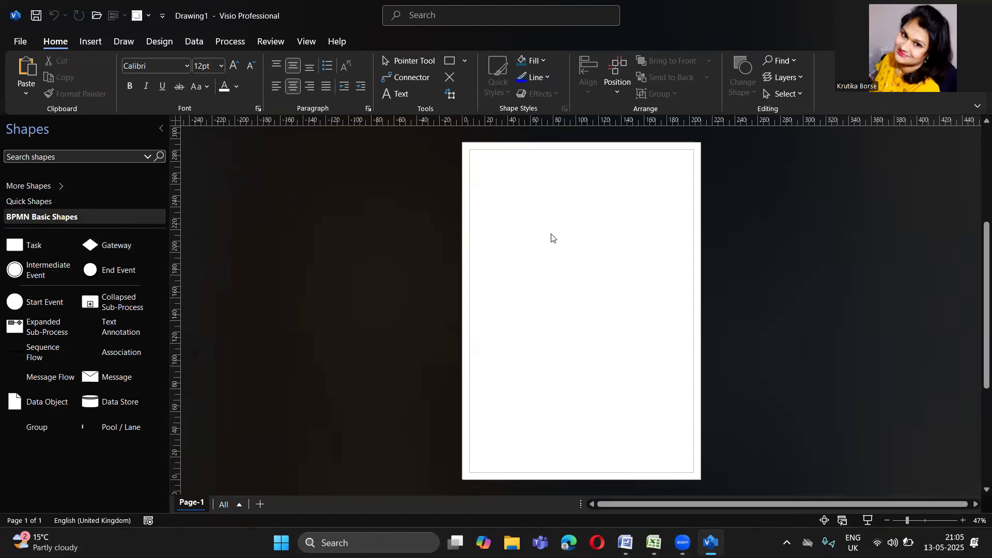
Place two Task shapes one above the other, shrink the lower one to about 15 × 12 mm and label it "SAP".
left_click_drag(15, 247, 574, 239)
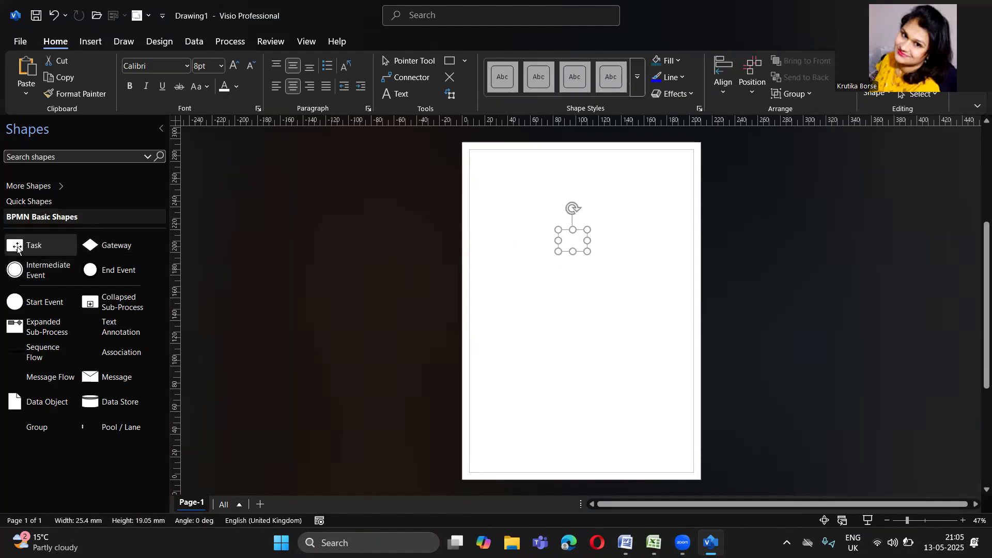
left_click_drag(15, 247, 559, 302)
double_click(567, 310)
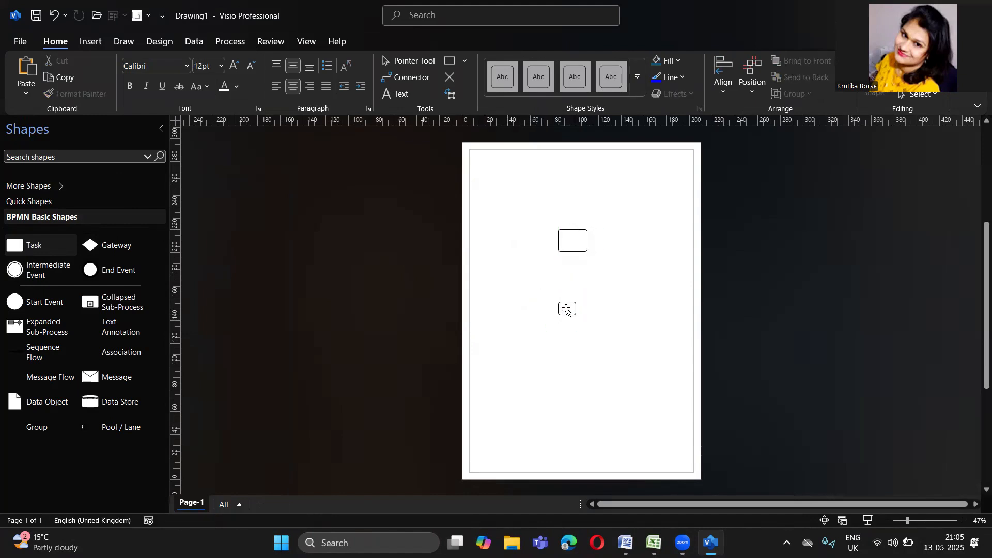
type("SAP")
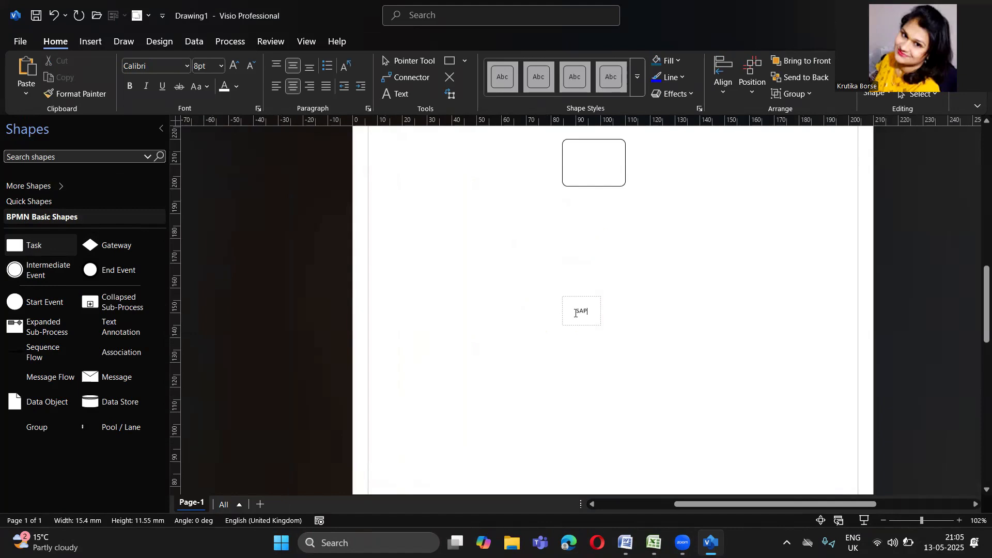
left_click(540, 306)
Fit the SAP box into the lower-right corner of the larger task, reducing it to about 12.7 × 4.85 mm.
left_click_drag(567, 308, 579, 251)
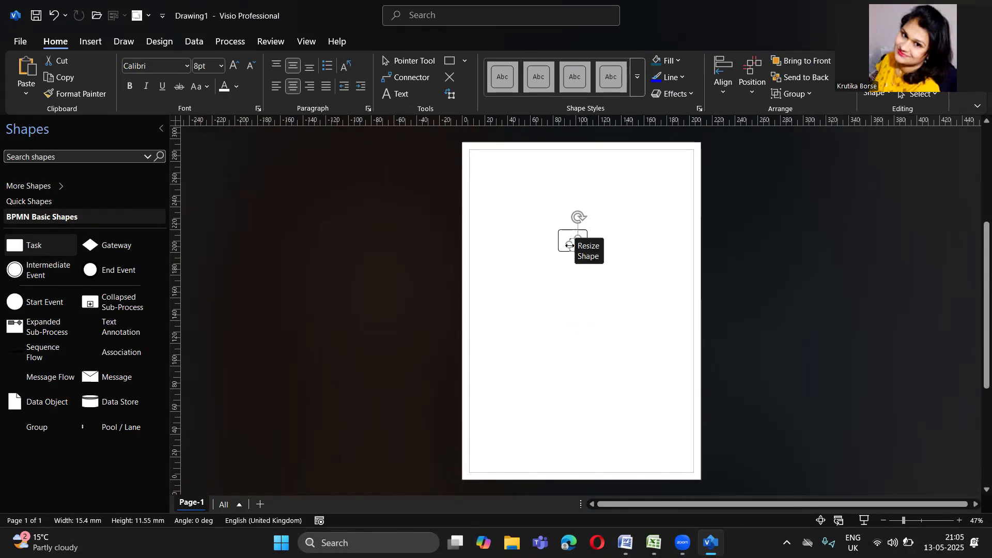
left_click_drag(571, 240, 575, 242)
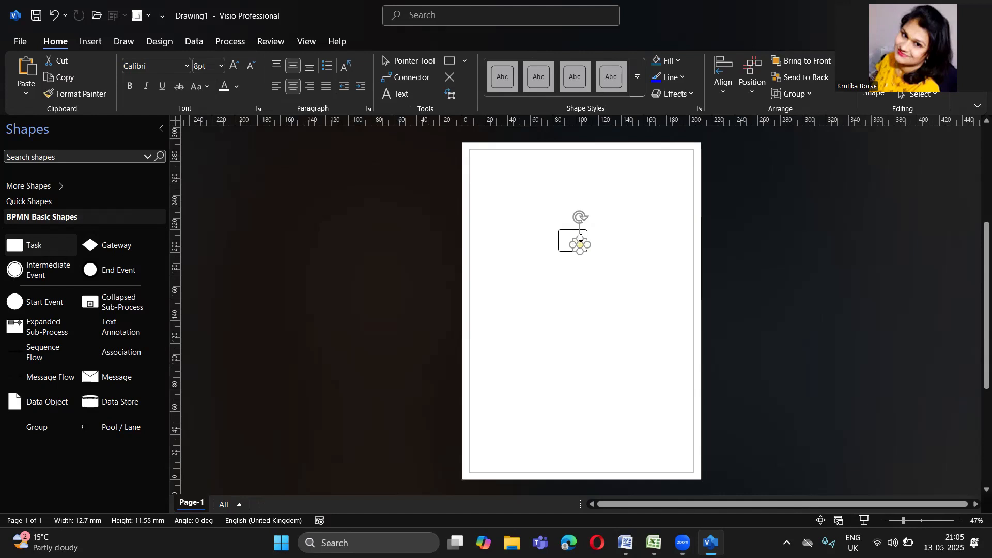
scroll(581, 243, "up", 5)
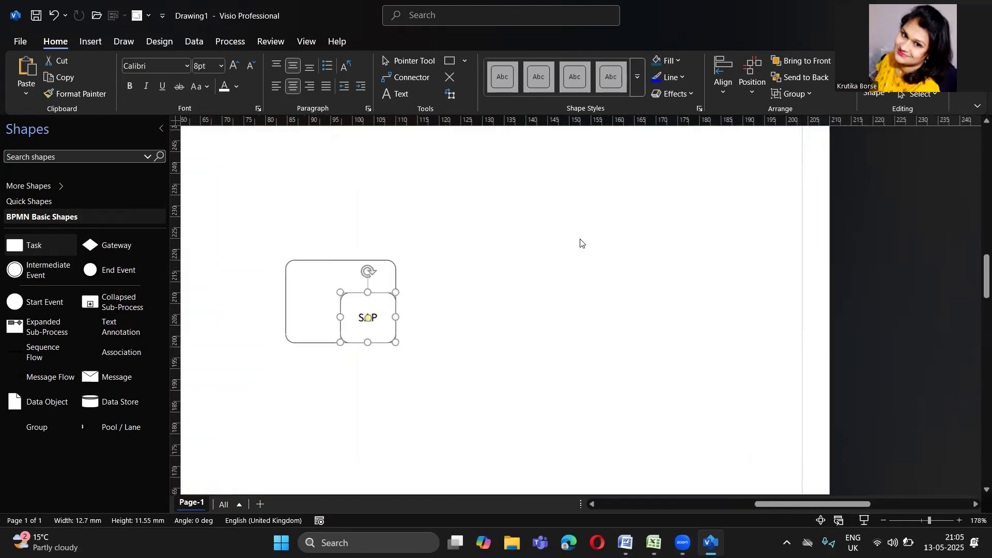
left_click_drag(368, 292, 368, 321)
left_click(470, 333)
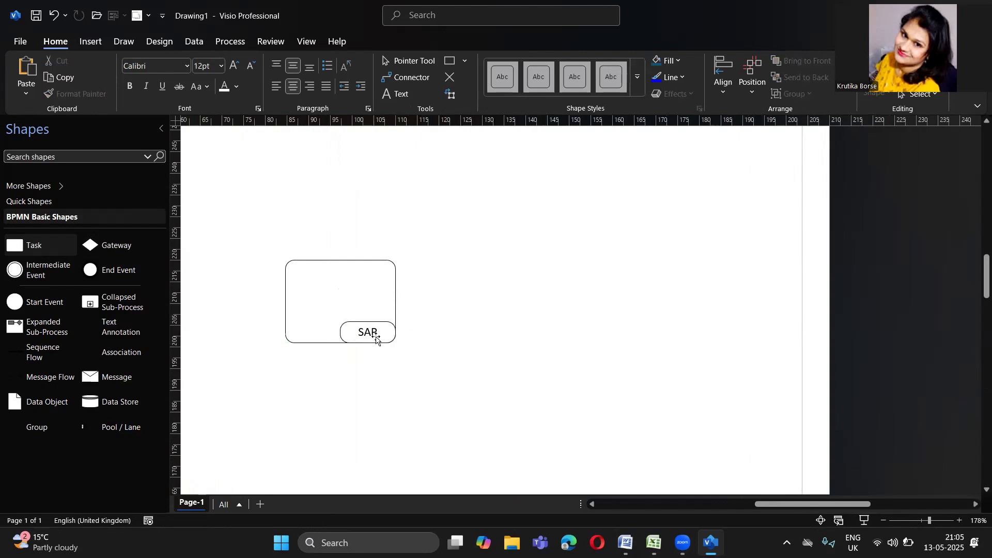
Fill the SAP box with the dark orange theme colour.
left_click(374, 335)
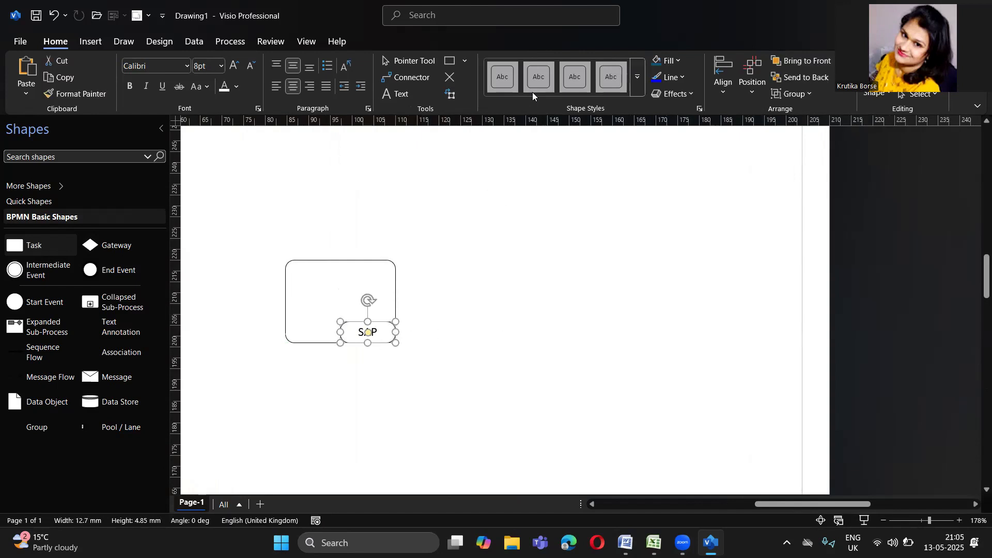
left_click(679, 61)
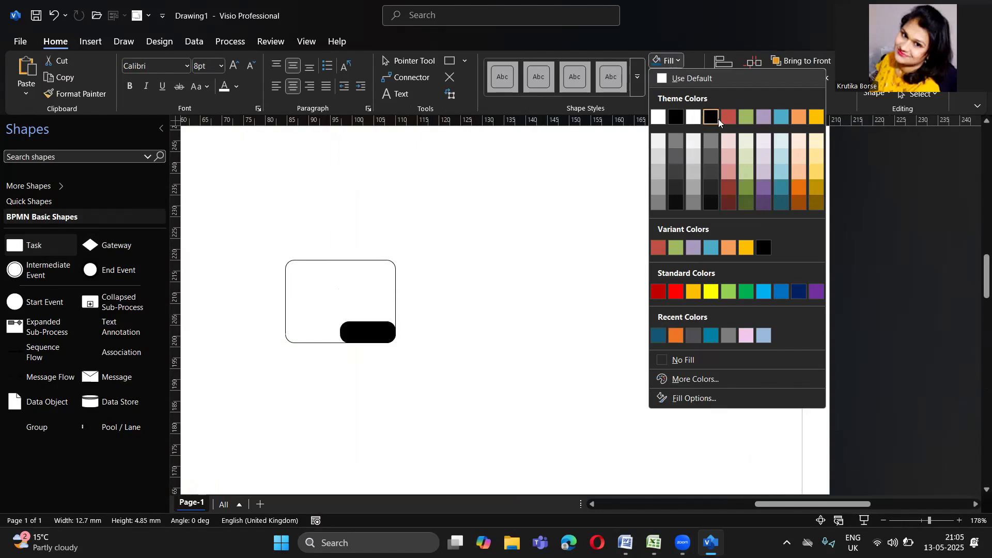
left_click(799, 188)
left_click(540, 289)
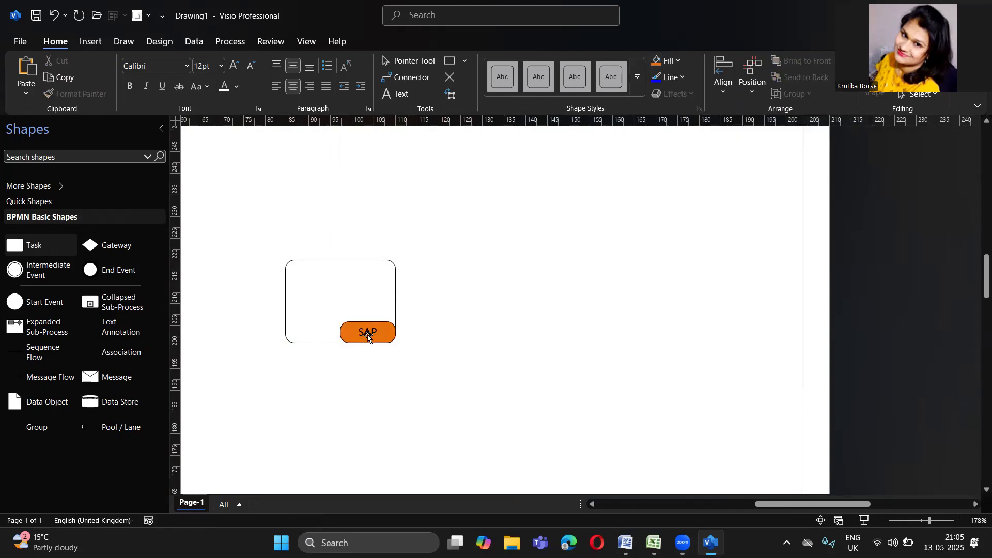
Group the larger task with its orange SAP box and move the group slightly down and to the right.
left_click_drag(254, 237, 439, 360)
right_click(393, 292)
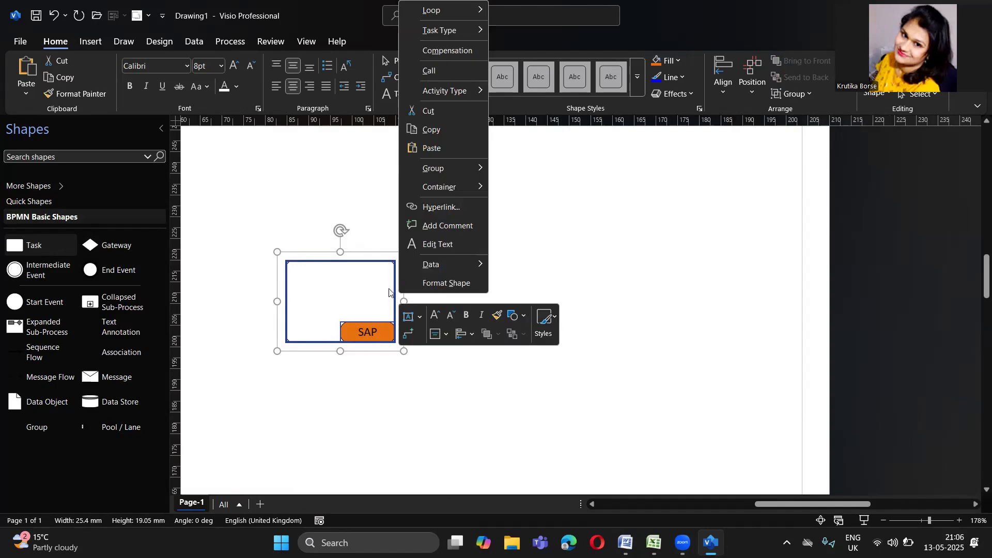
mouse_move(456, 170)
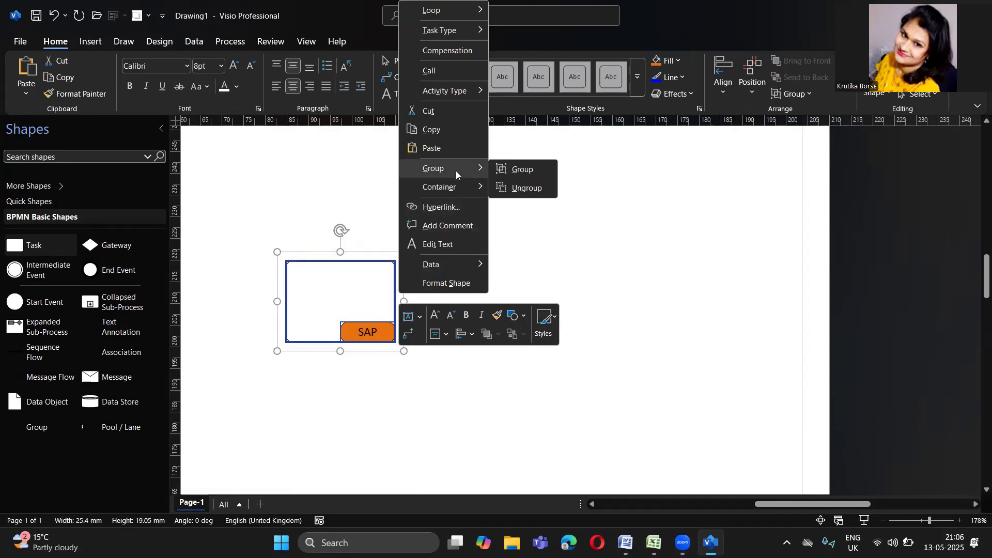
left_click(502, 171)
left_click(527, 228)
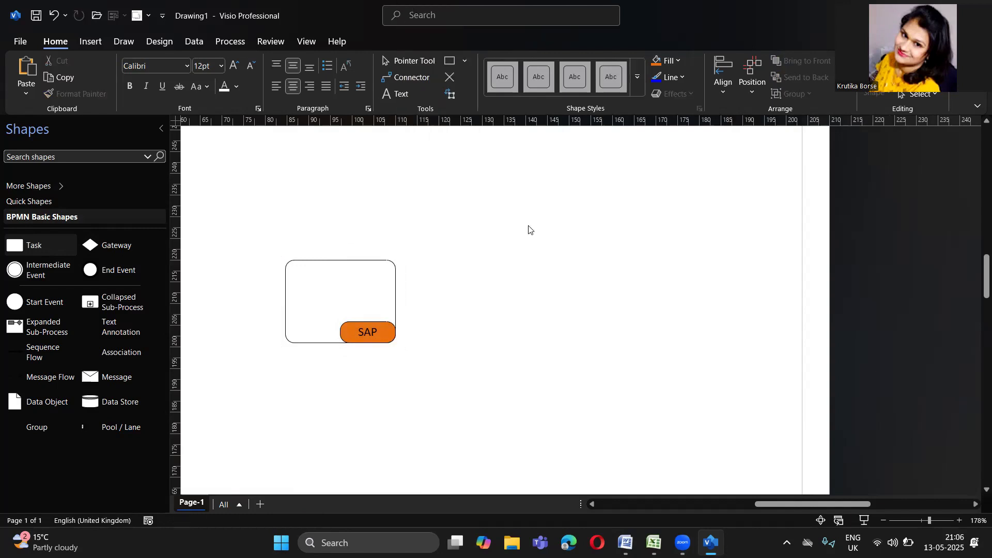
left_click_drag(356, 283, 407, 295)
left_click(389, 247)
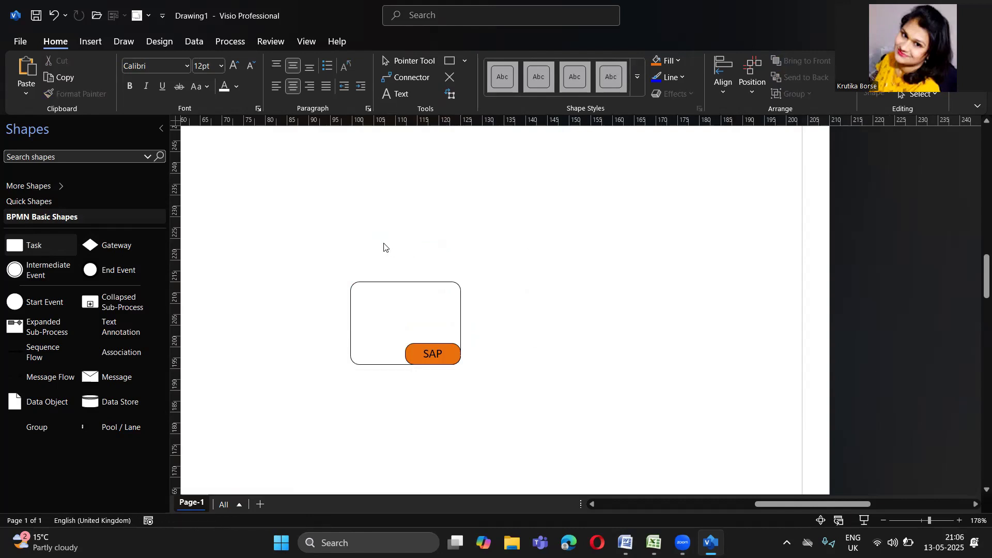
Create a new metric stencil and move the grouped SAP task from the page into it.
left_click(401, 297)
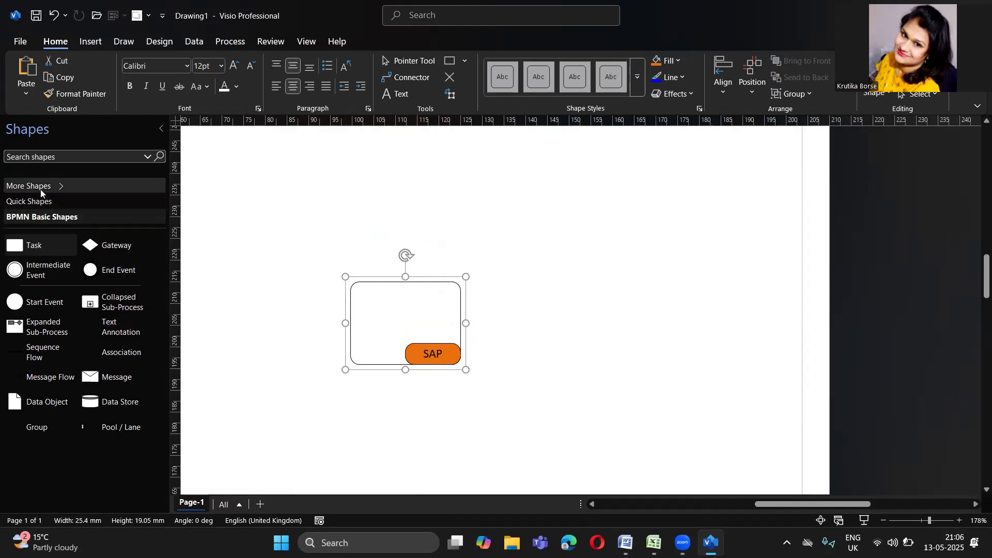
left_click(60, 185)
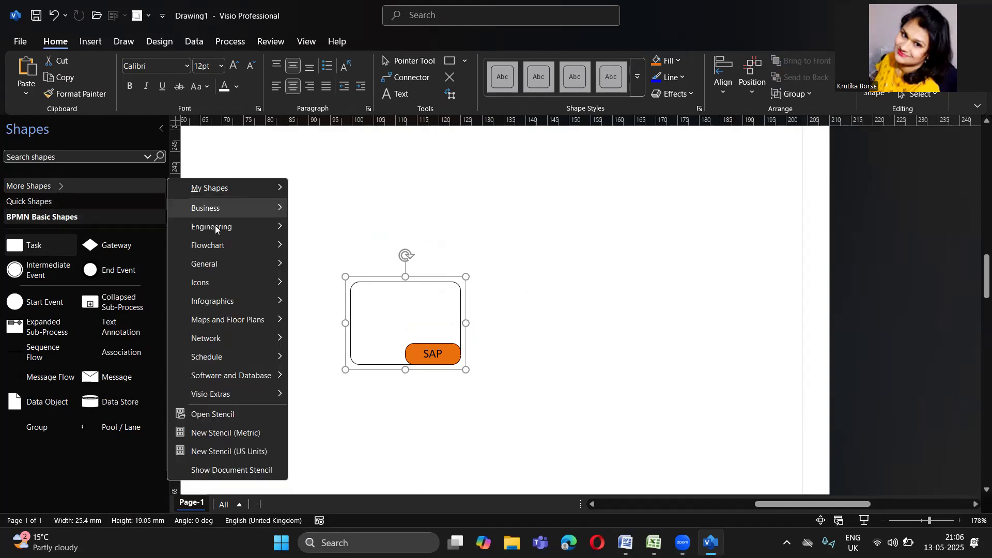
left_click(191, 435)
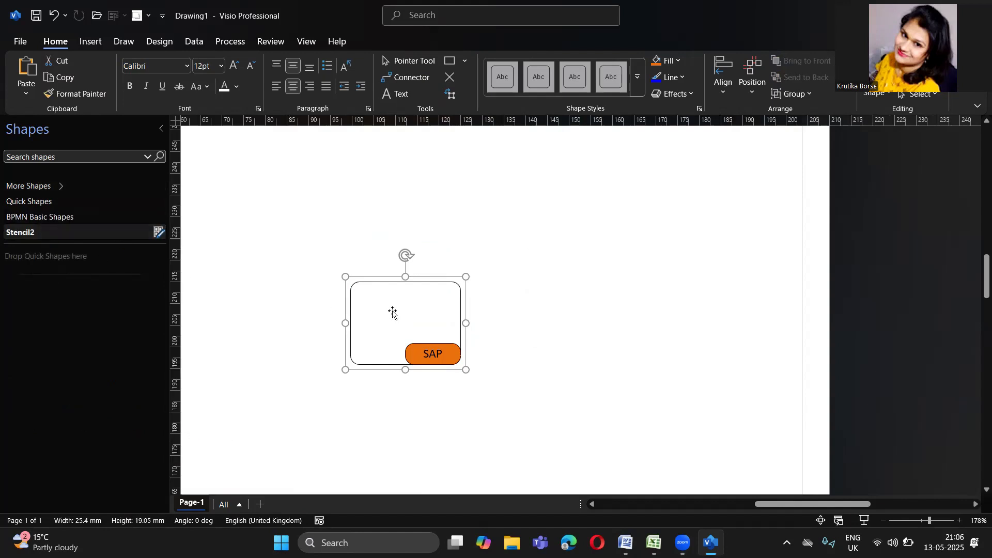
left_click_drag(393, 313, 38, 268)
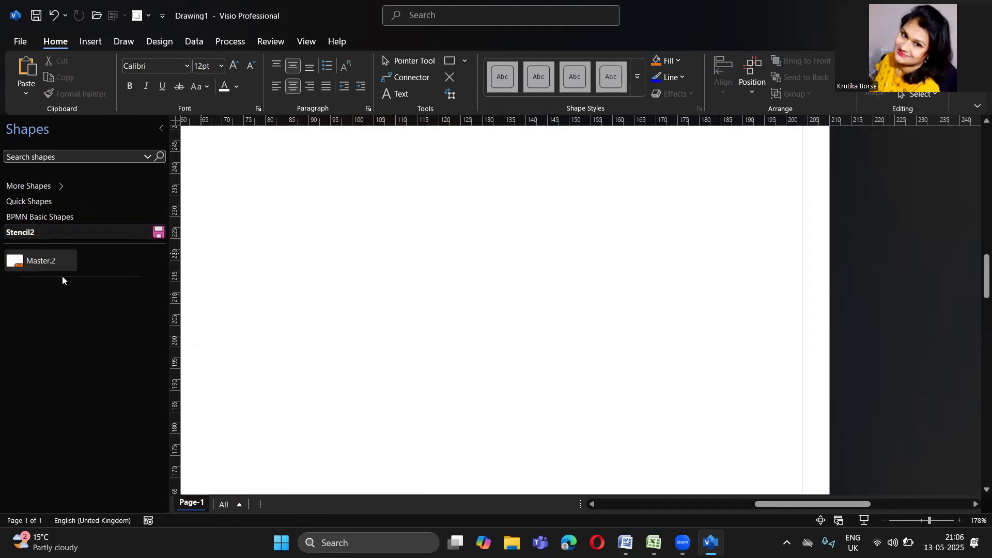
Rename the new stencil's master shape as "SAP_Process".
left_click(40, 265)
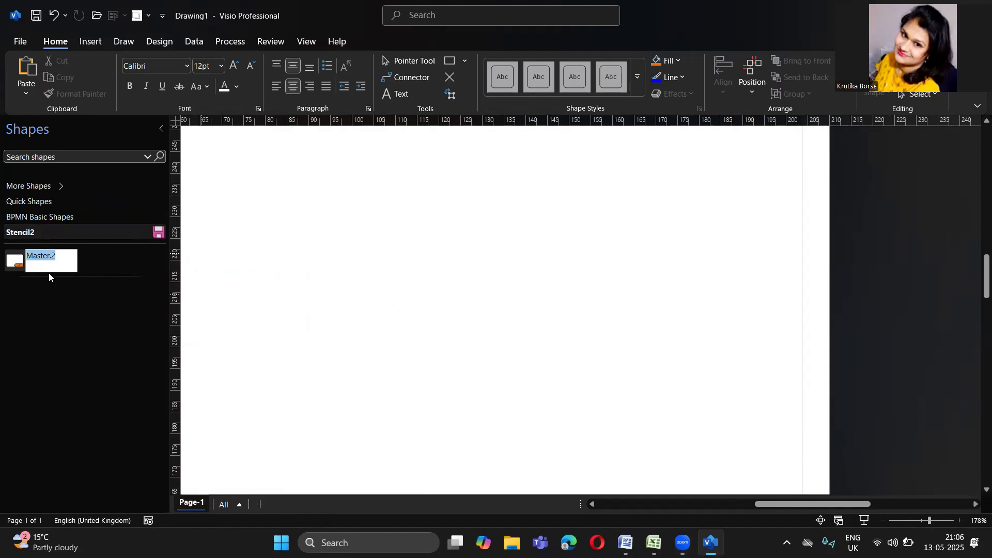
right_click(40, 262)
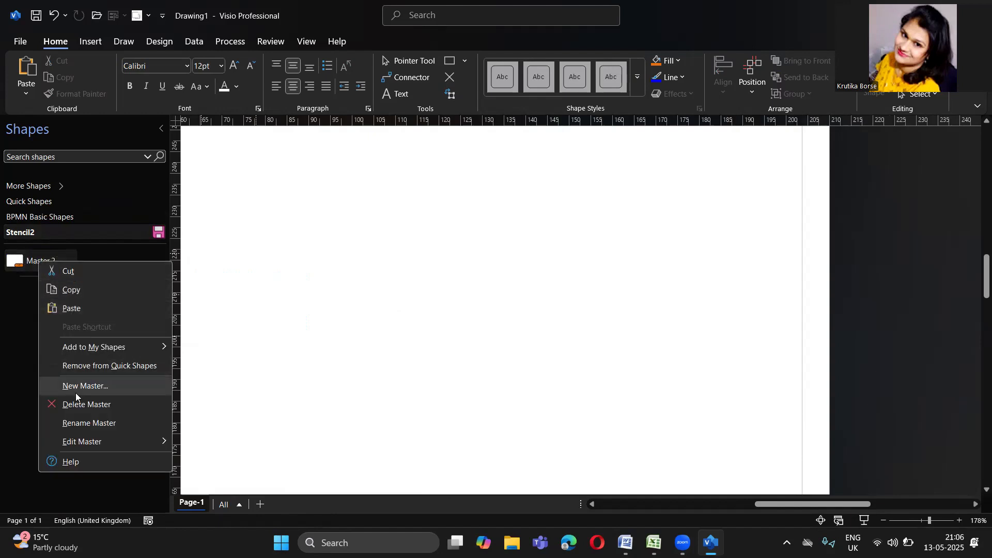
left_click(74, 422)
key("BackSpace")
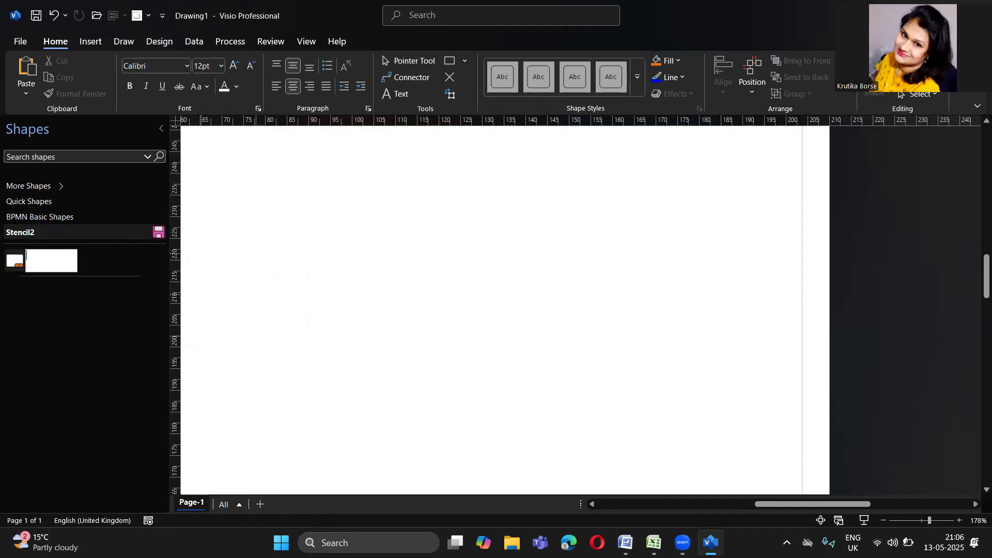
type("SAP_Process")
key("Return")
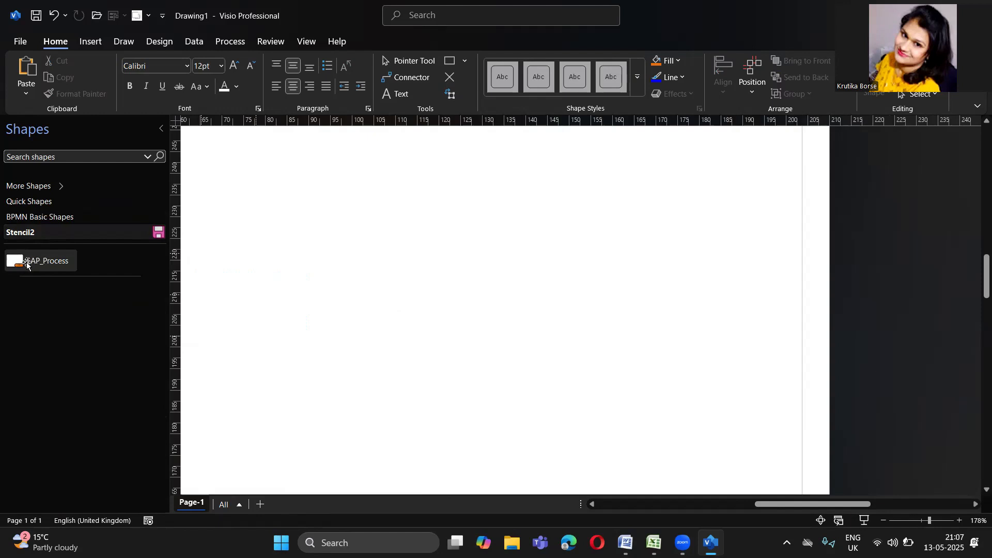
Place an SAP_Process shape on the page and replace its orange box's label with "Email".
left_click_drag(26, 264, 331, 278)
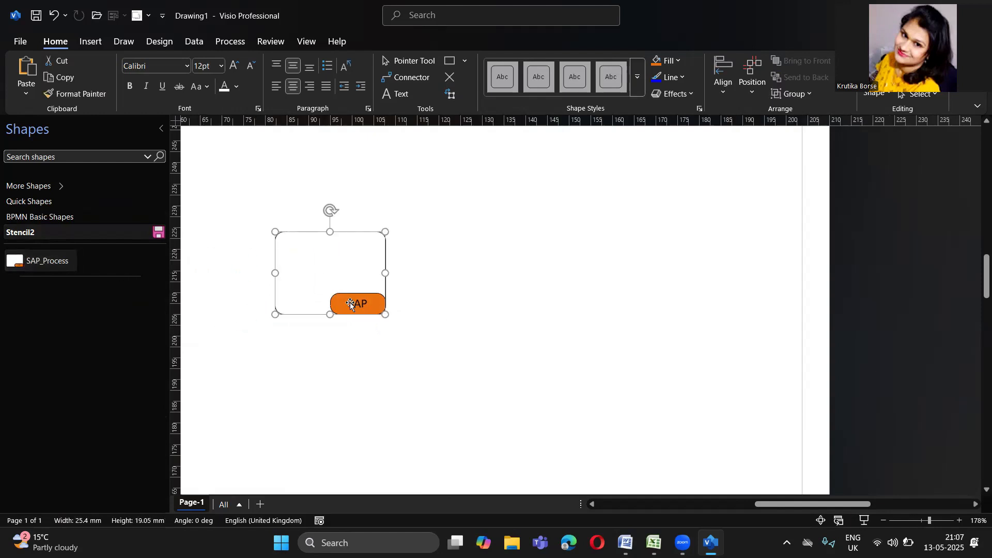
left_click(255, 219)
left_click(356, 303)
double_click(357, 303)
type("S")
key("BackSpace")
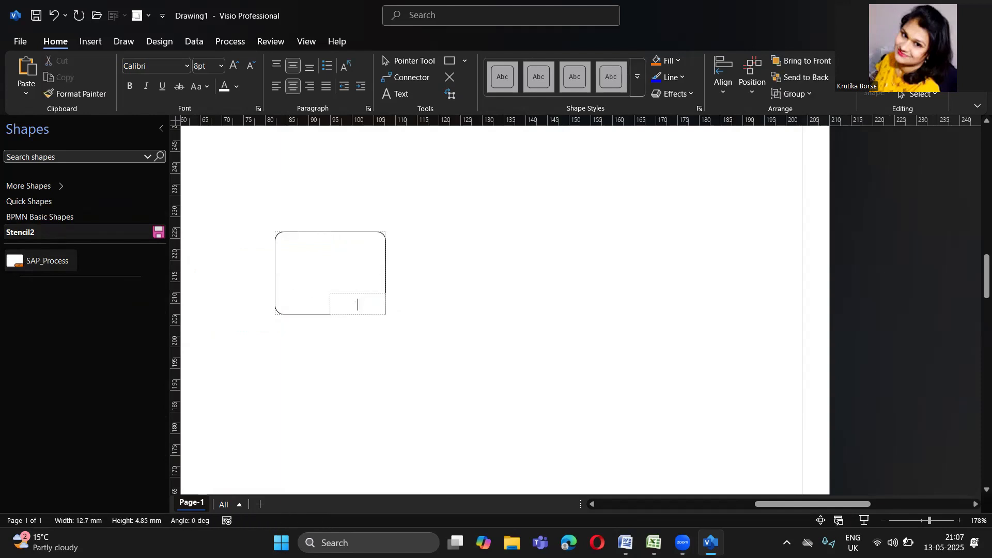
type("Email")
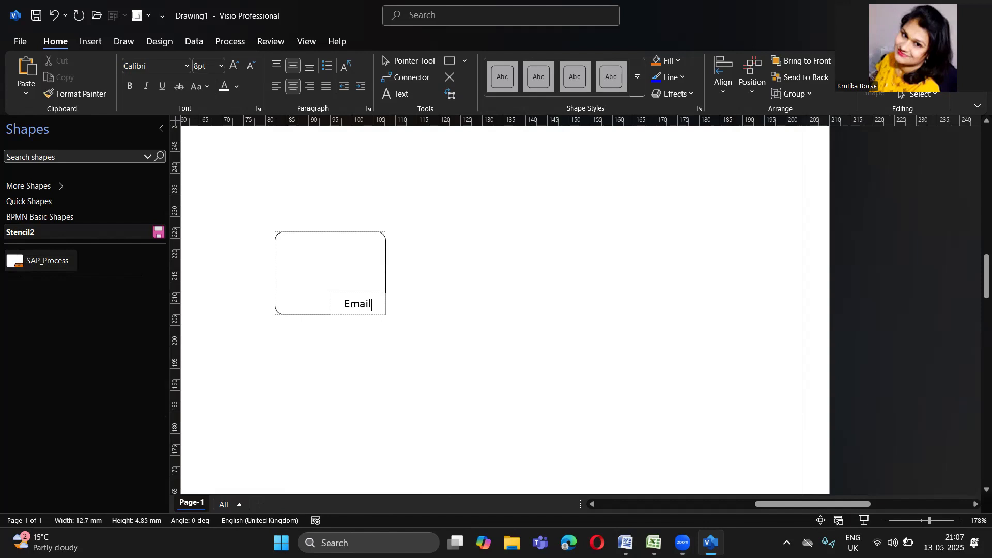
Move the Email-labelled task from the page into the custom stencil and rename its master as "Email".
left_click(424, 300)
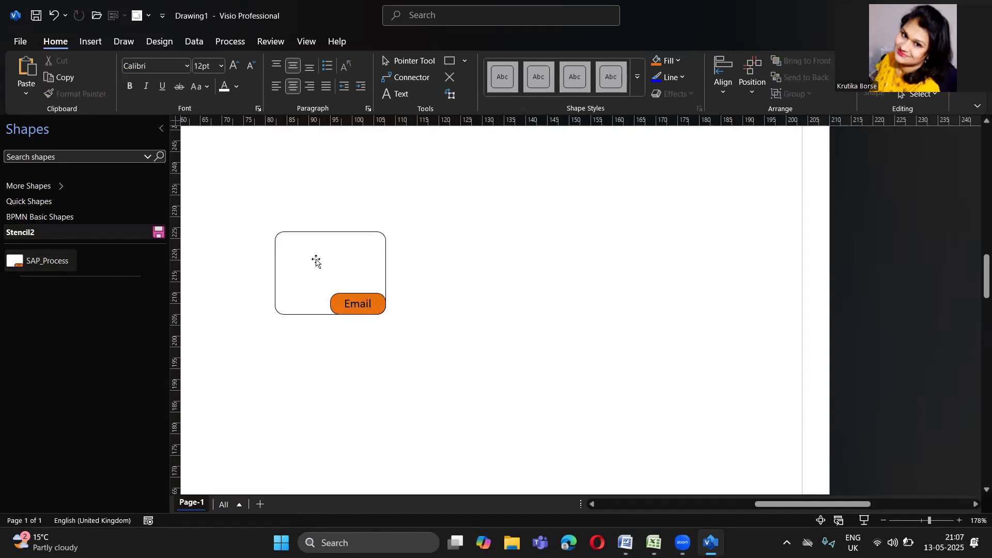
left_click_drag(321, 261, 104, 261)
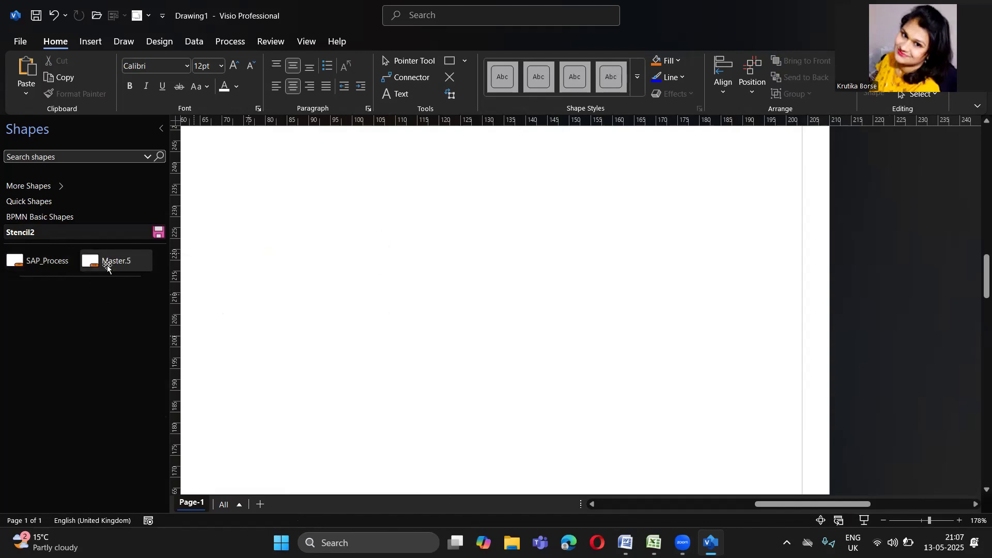
right_click(121, 264)
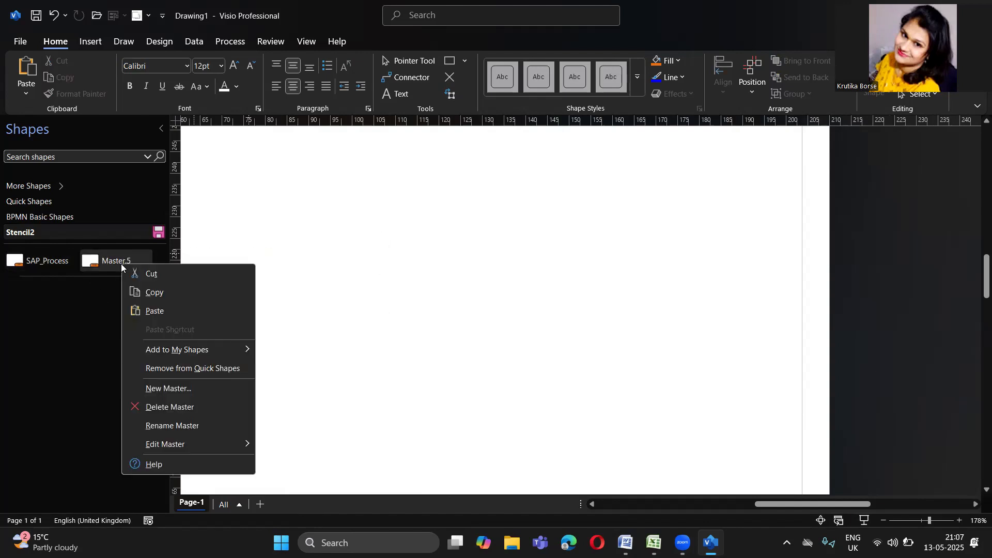
left_click(168, 431)
key("BackSpace")
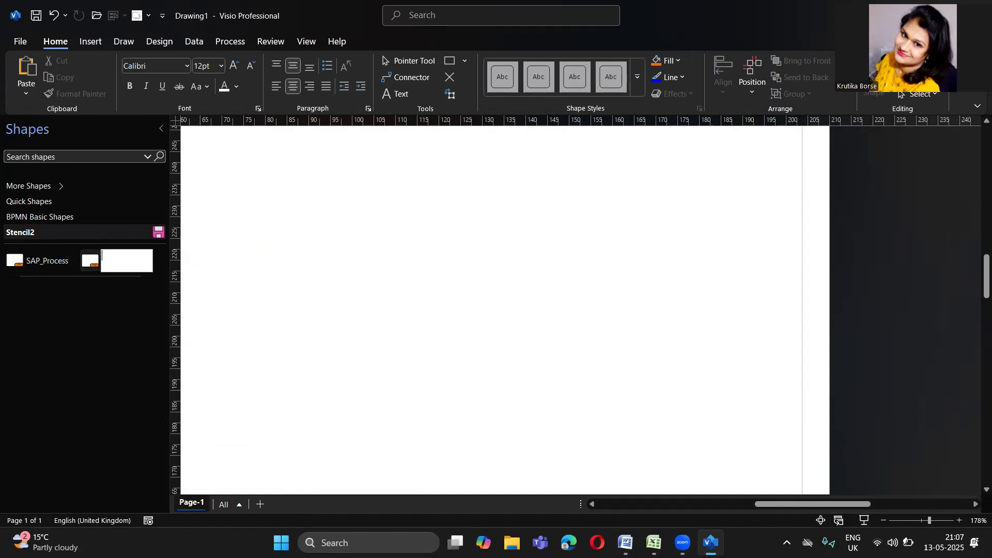
type("Email")
key("Return")
Place an Email shape from the stencil on the page and replace its orange box's label with "Excel".
left_click_drag(91, 268, 340, 289)
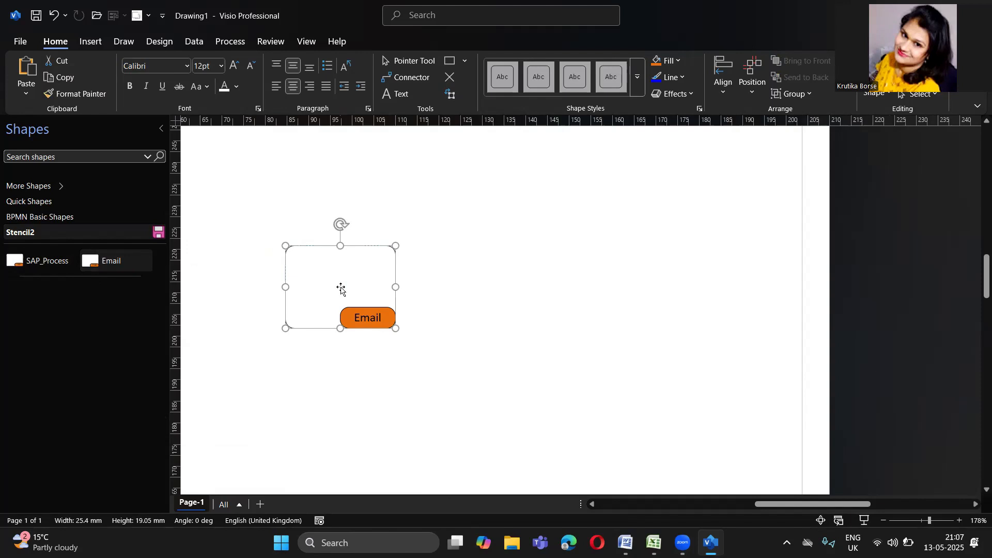
left_click(382, 321)
double_click(382, 321)
type("Excel")
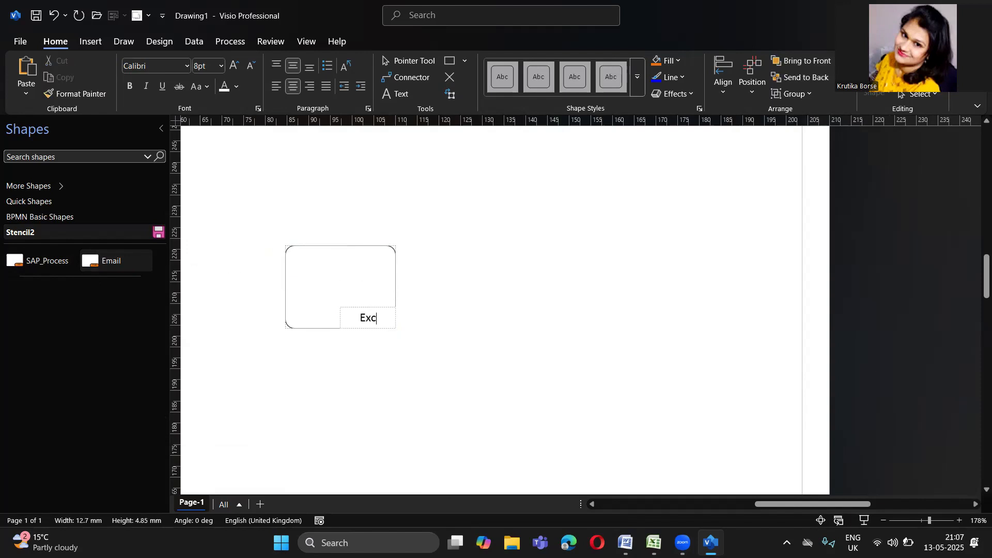
key("ctrl+z")
Fill the task's Excel label box with the standard light green colour.
left_click(365, 317)
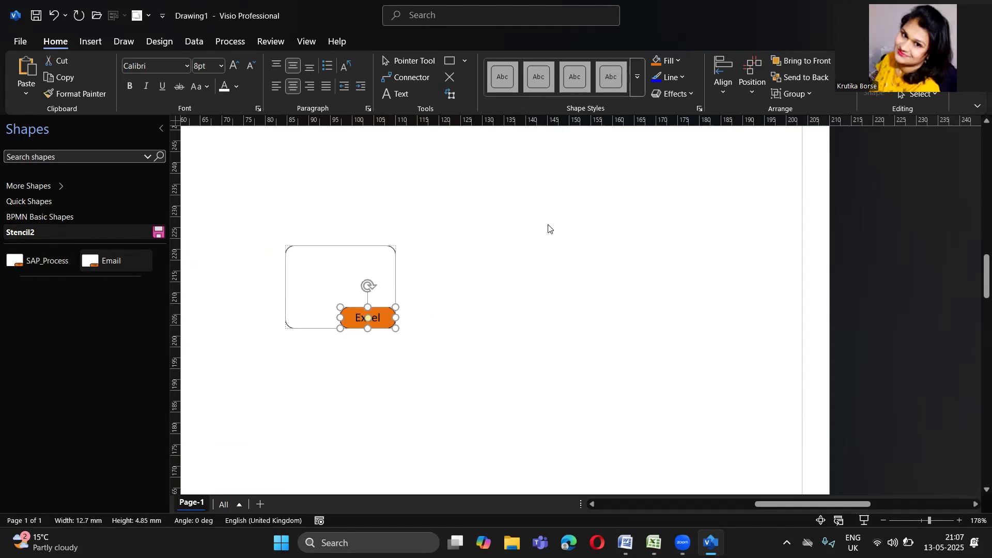
left_click(668, 60)
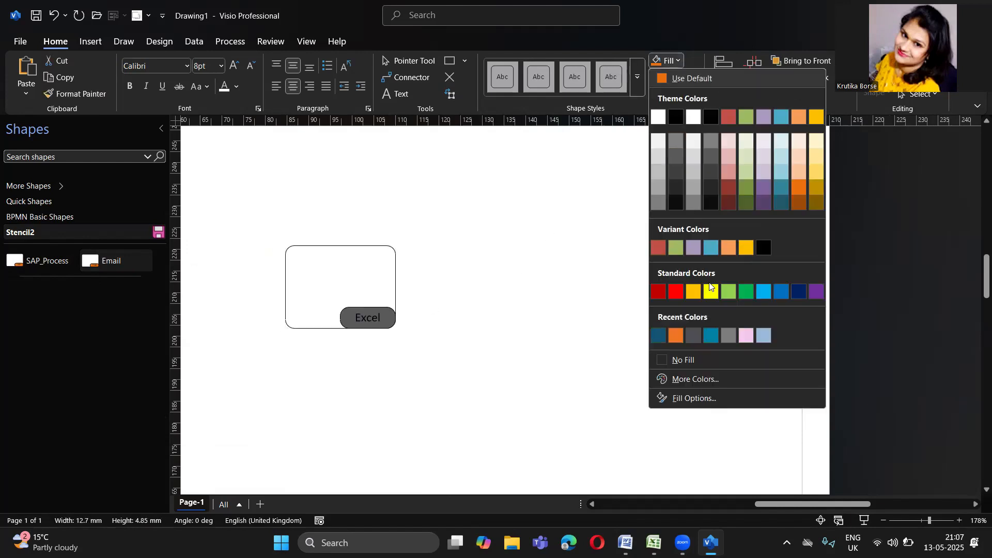
left_click(727, 292)
left_click(498, 305)
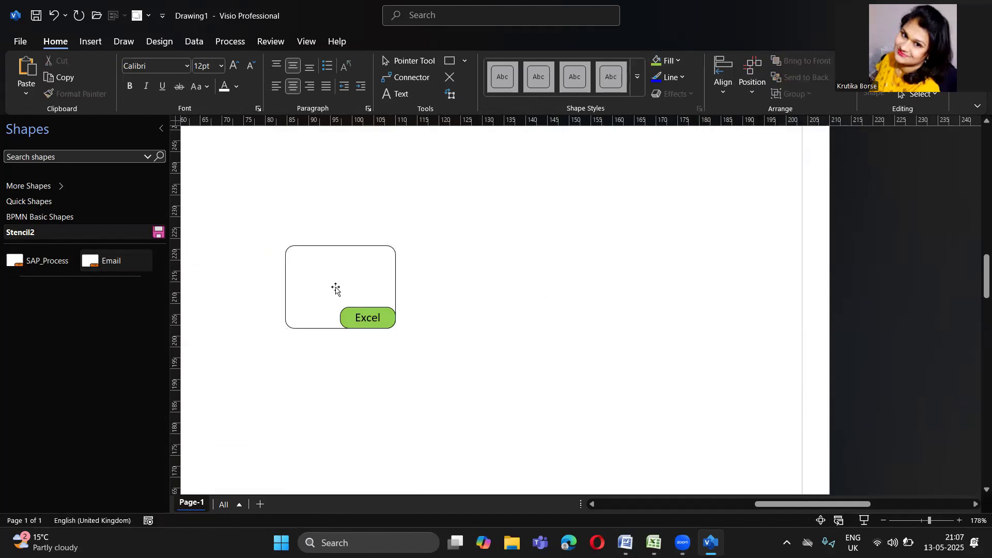
Move the green-labelled task from the page into the custom stencil and rename its master as "Excel".
left_click_drag(336, 288, 66, 271)
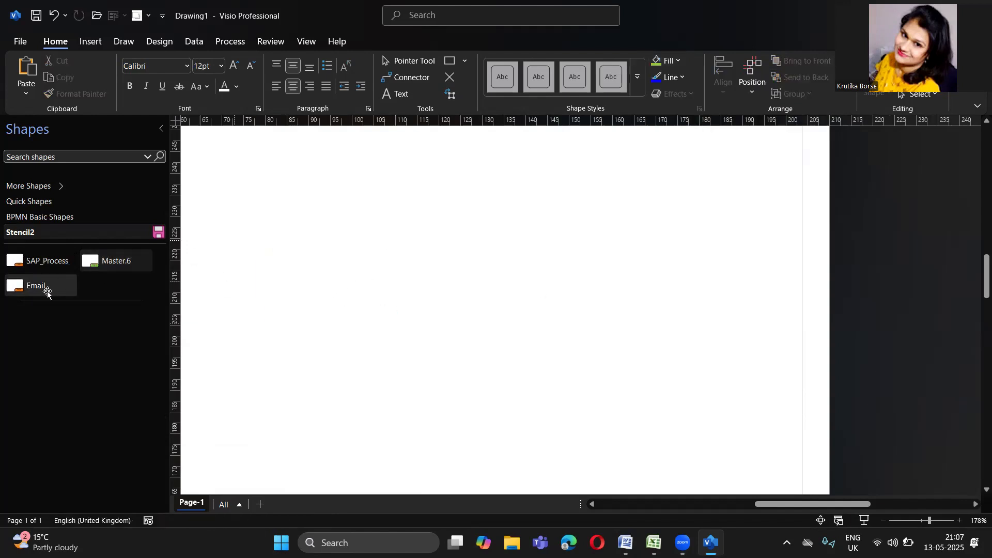
left_click(119, 264)
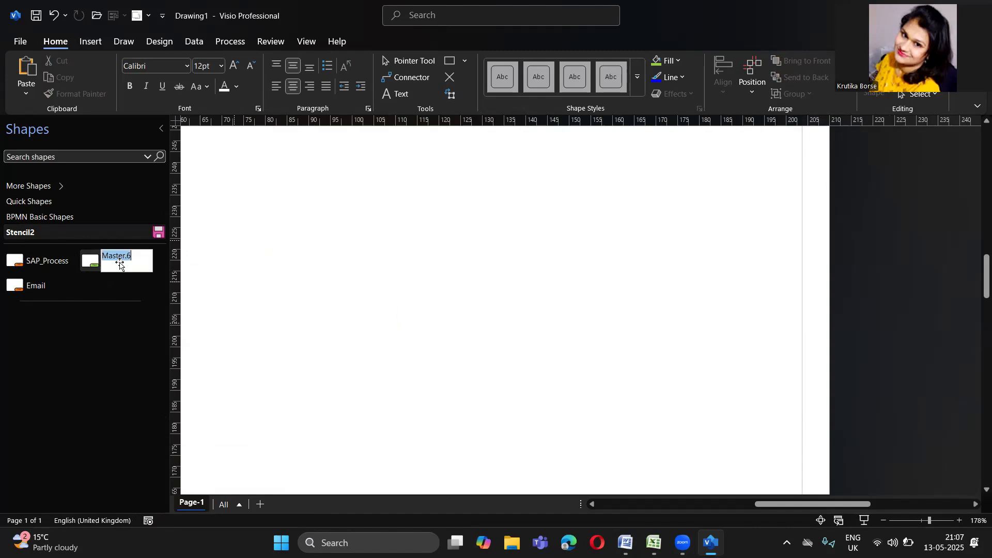
key("BackSpace")
key("Return")
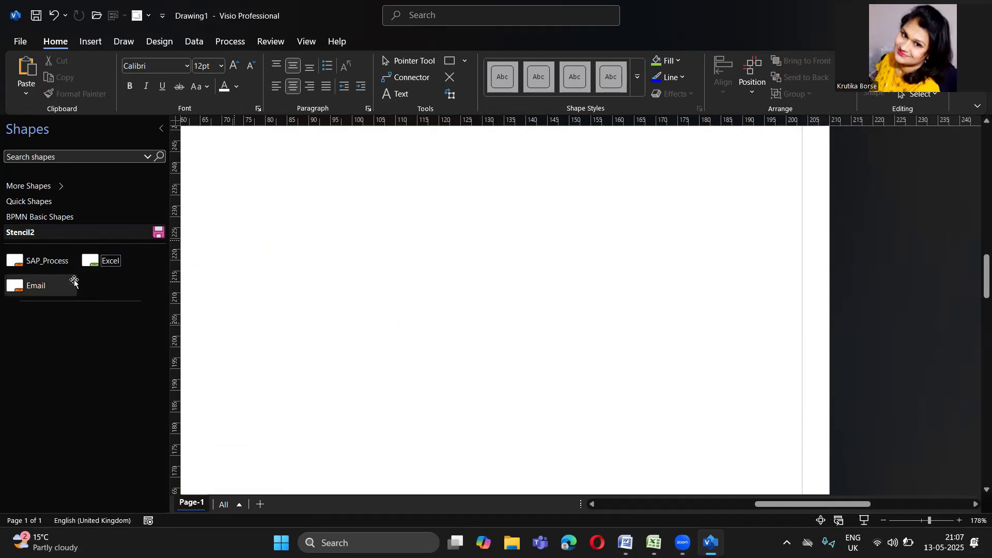
Place an Email shape from the stencil on the page and fill its label box with standard yellow.
left_click(52, 286)
left_click_drag(39, 288, 352, 290)
left_click(374, 321)
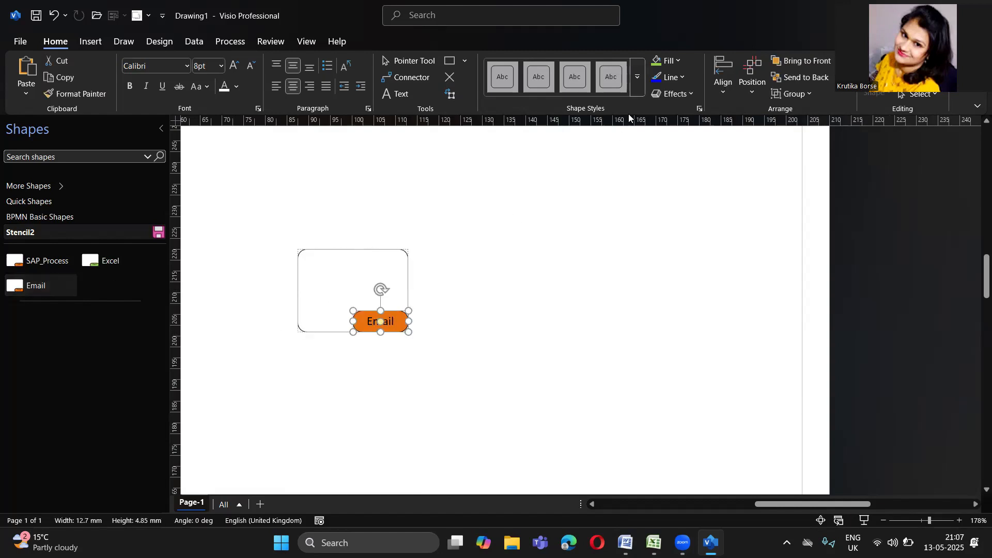
left_click(679, 62)
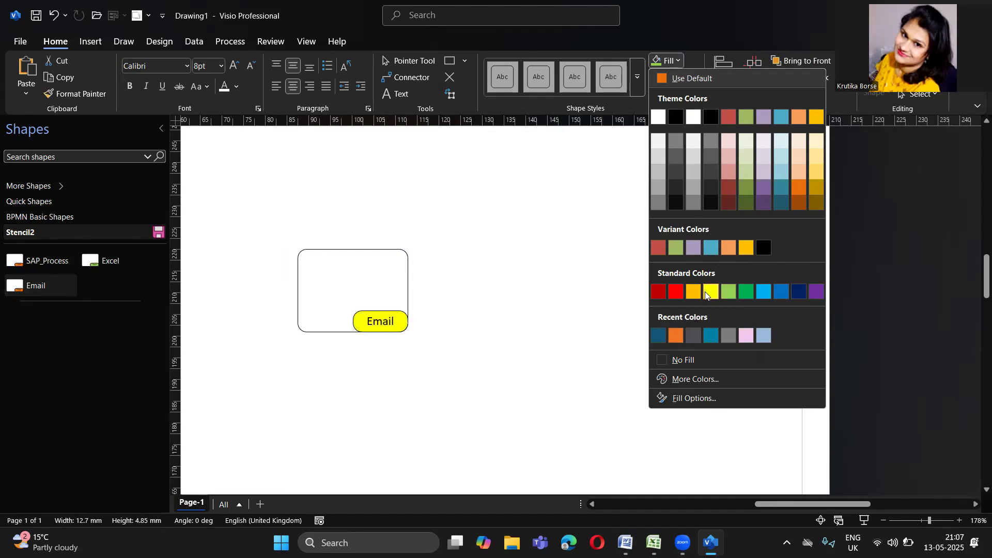
left_click(706, 293)
left_click(515, 317)
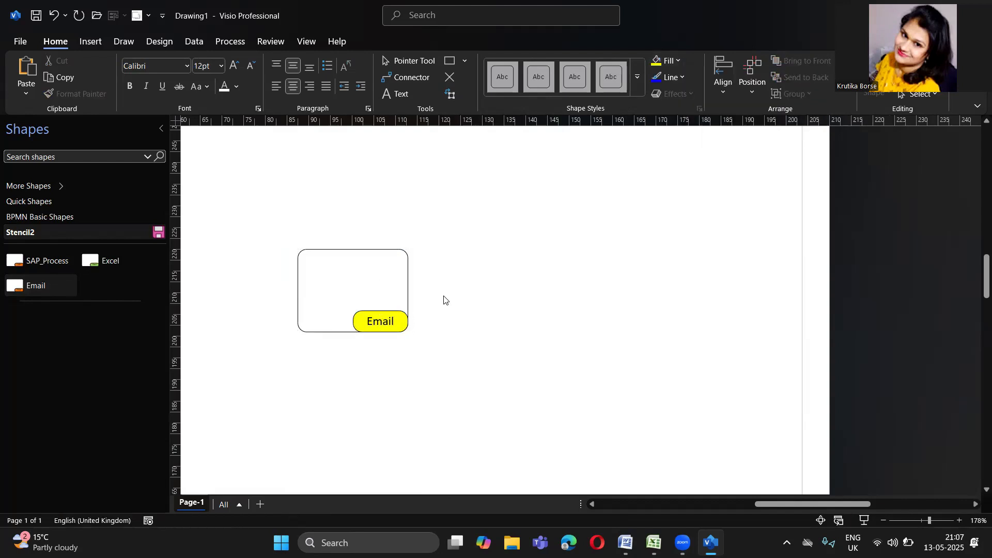
Move the yellow-labelled Email task into the custom stencil and delete the old orange Email master.
left_click_drag(357, 303, 84, 292)
left_click(36, 286)
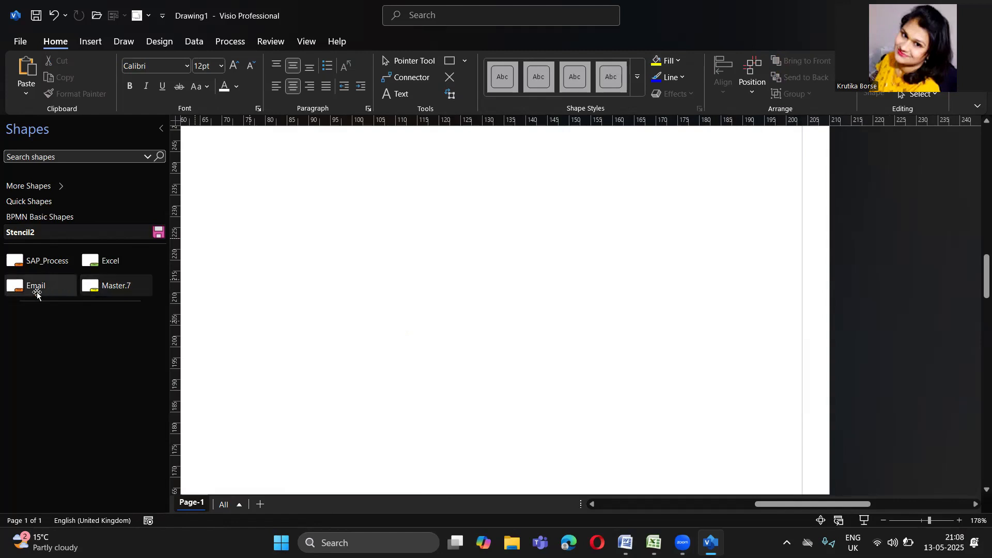
left_click(31, 287)
left_click(45, 304)
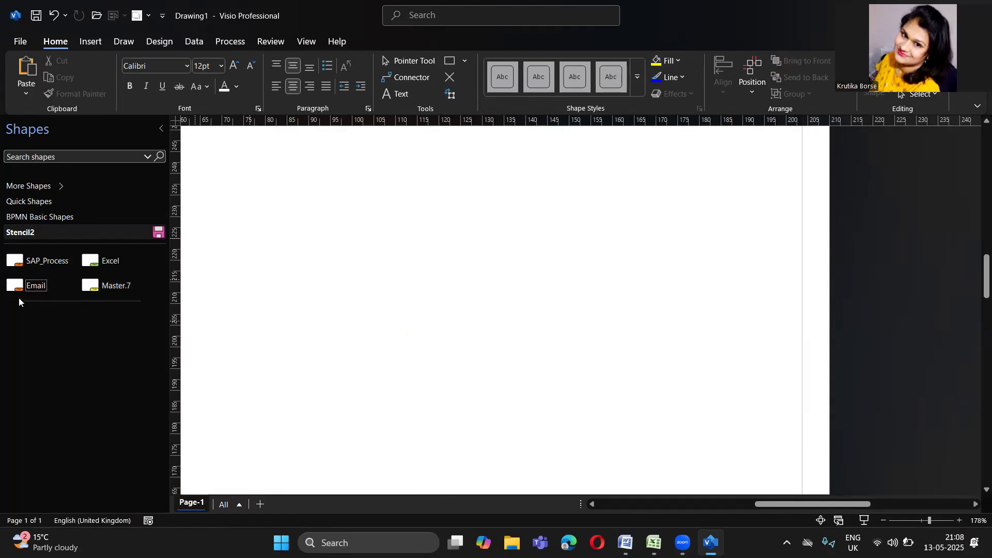
right_click(23, 284)
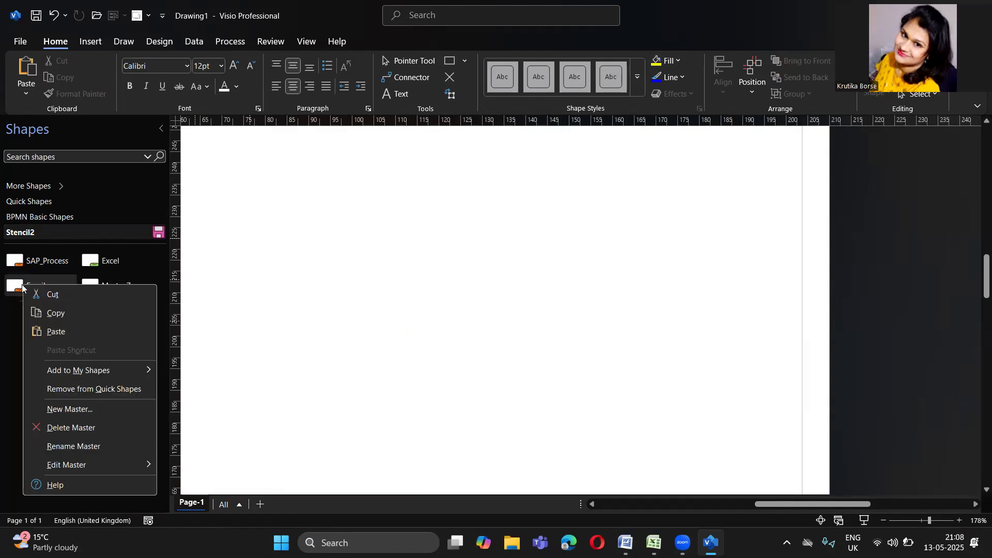
left_click(62, 429)
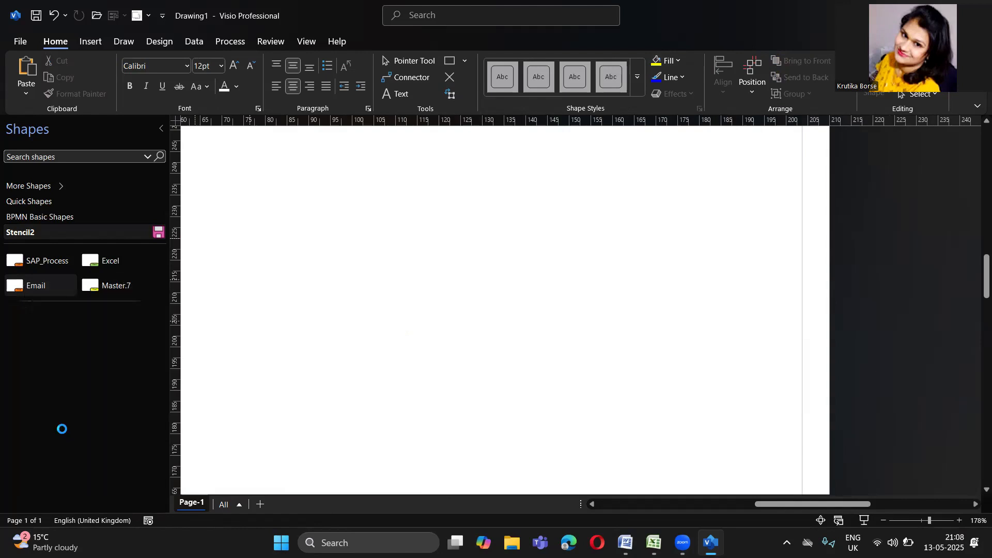
Rename the master with the yellow label box as "Email".
left_click(33, 288)
right_click(34, 288)
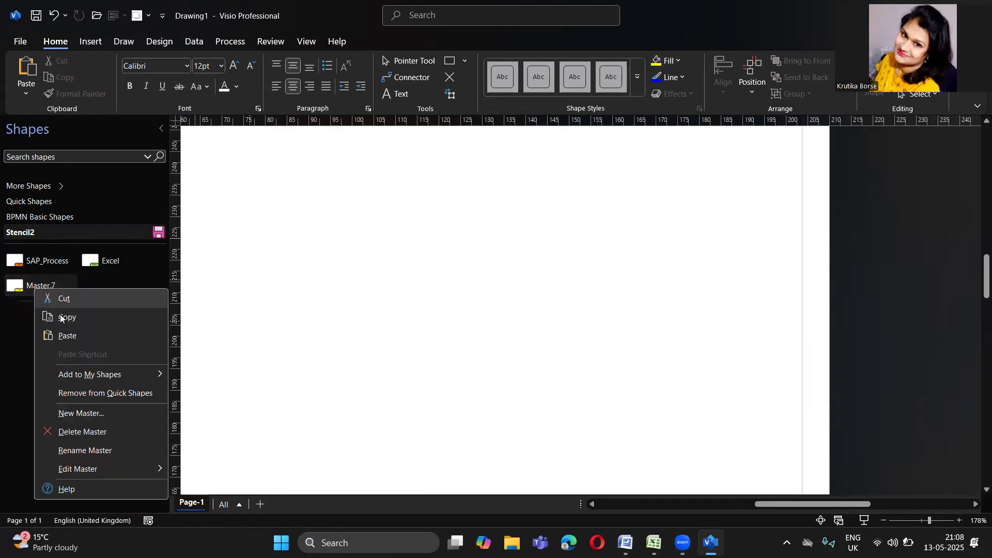
left_click(80, 451)
key("BackSpace")
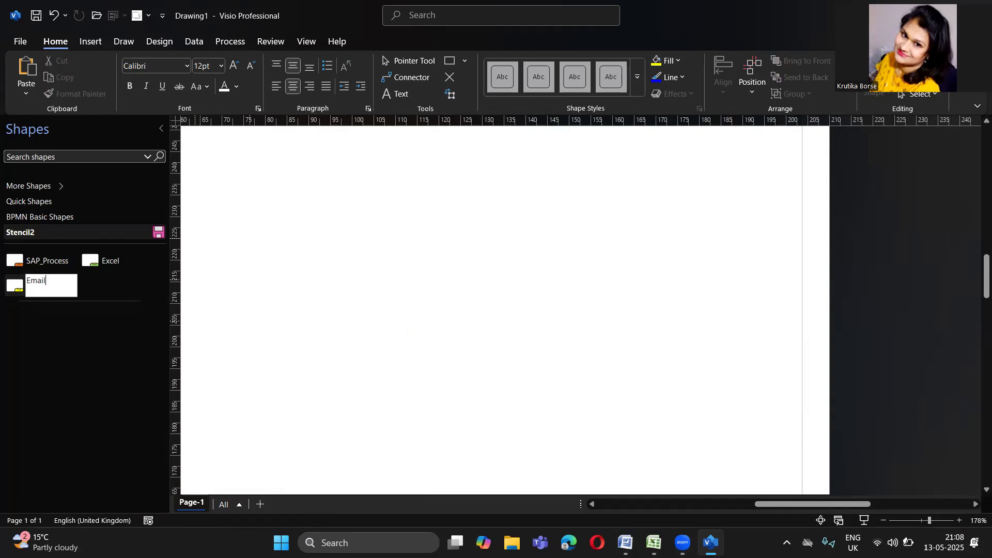
key("Return")
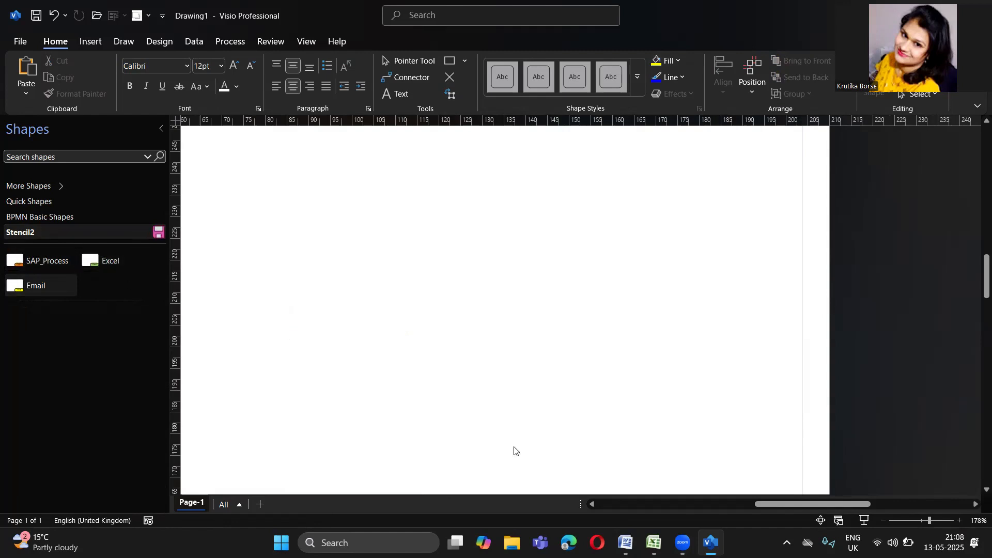
Switch to the CustomShape_Samle workbook in Excel and review the SAP, Email and Excel process entries in the Shape Type column.
key("alt+Tab")
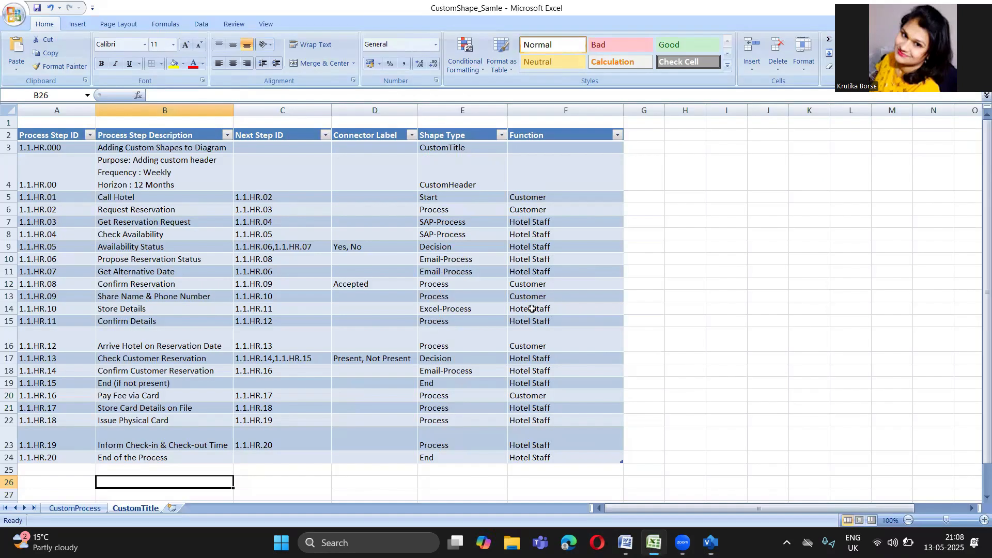
left_click(432, 223)
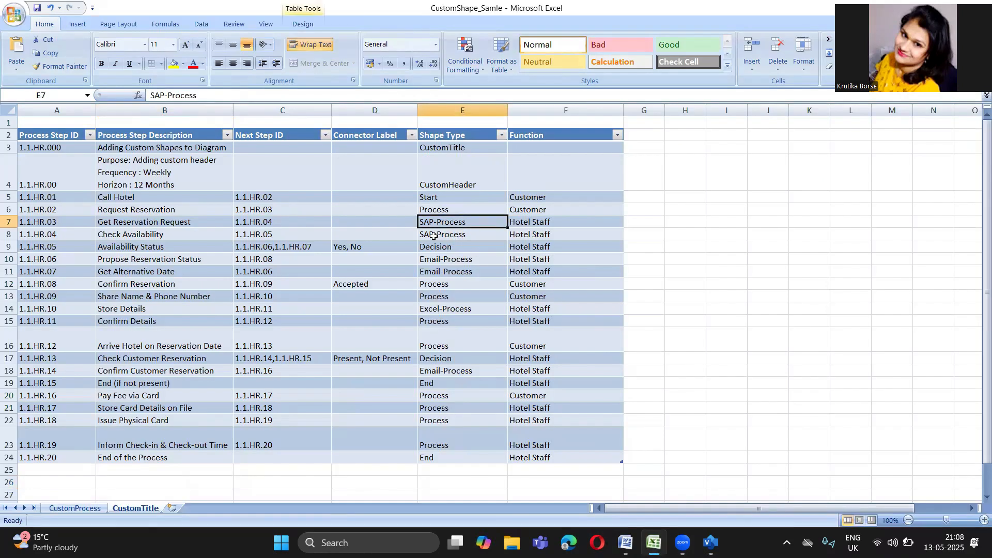
left_click(434, 236)
left_click(436, 269)
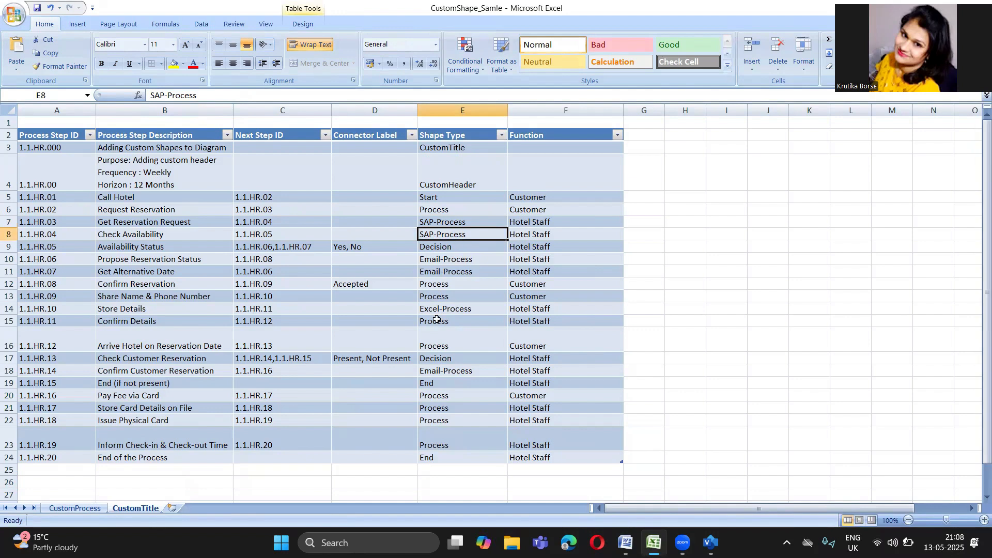
left_click(431, 372)
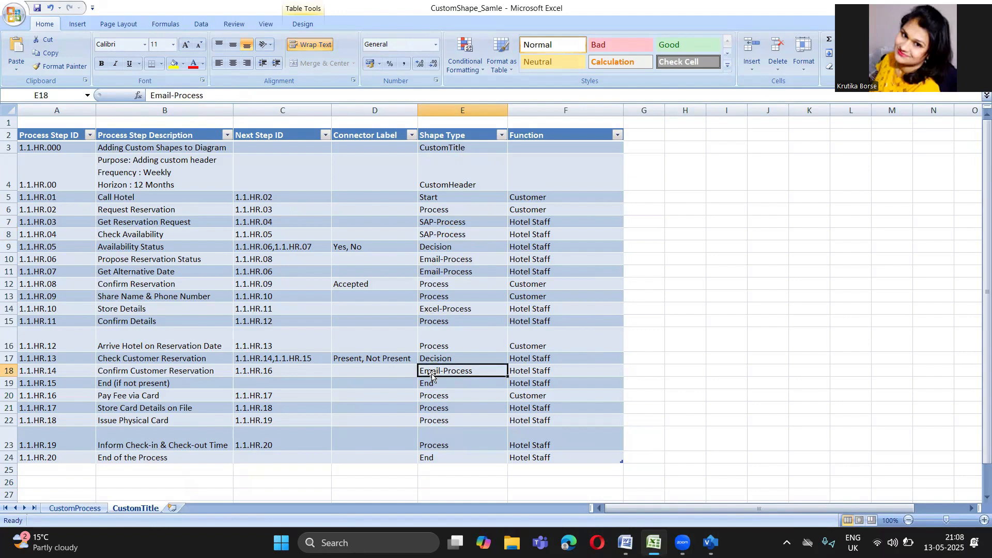
left_click(429, 309)
Switch back to Visio, place a BPMN Task shape on the page and stretch it to about 82 mm wide and 7 mm high.
key("alt+Tab")
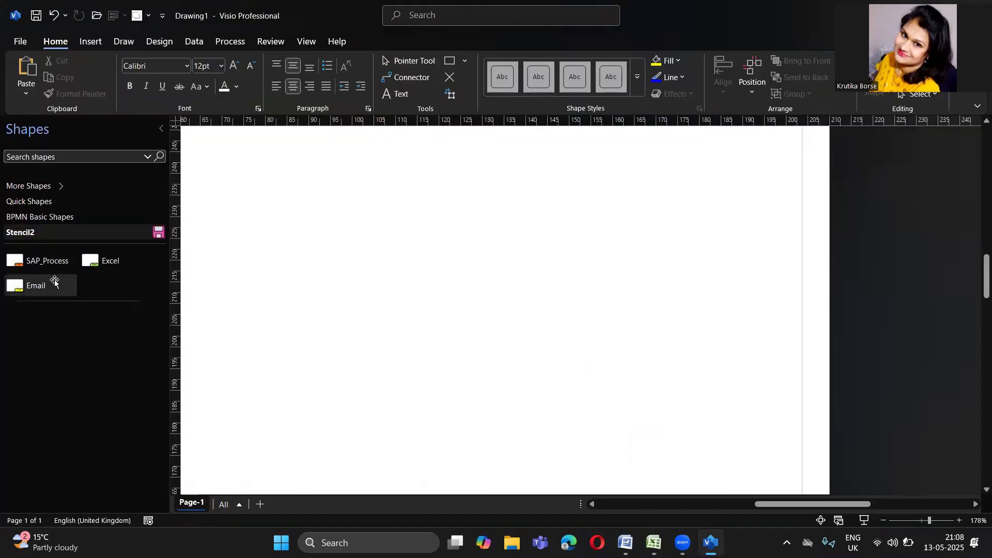
left_click(154, 274)
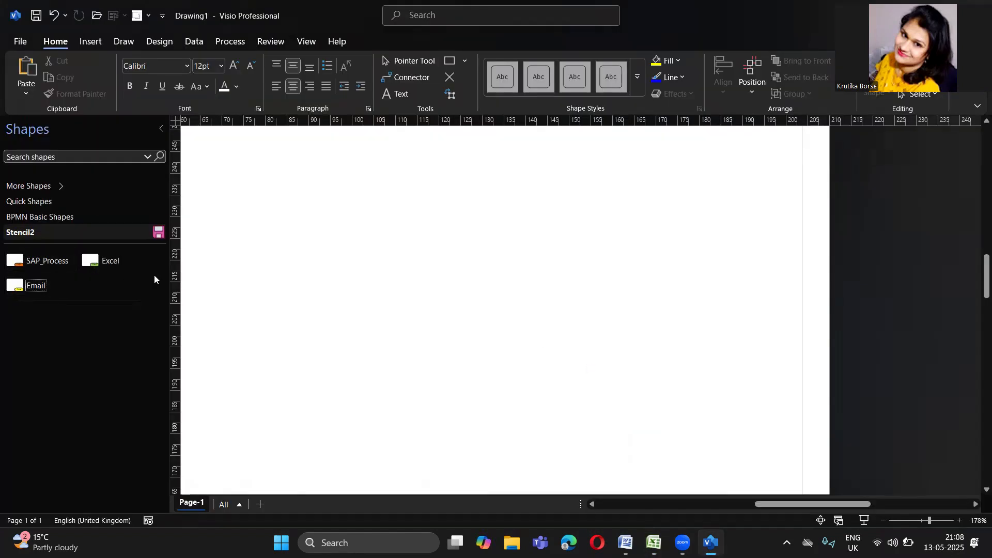
left_click(58, 185)
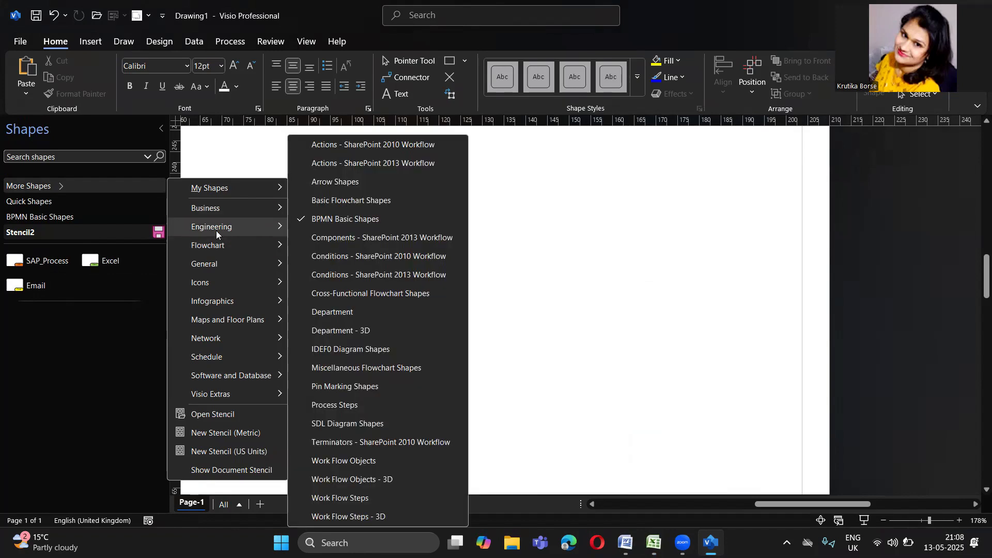
mouse_move(221, 227)
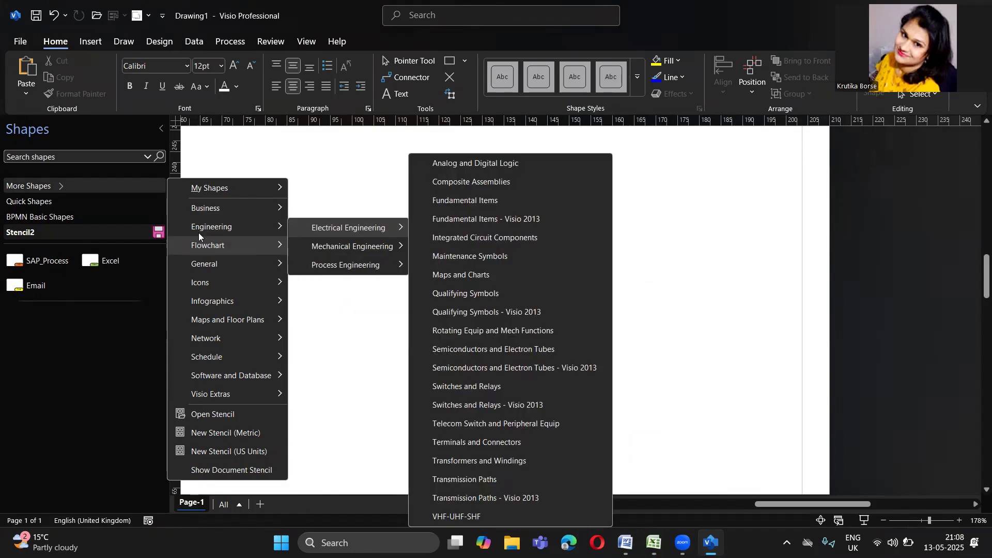
left_click(82, 213)
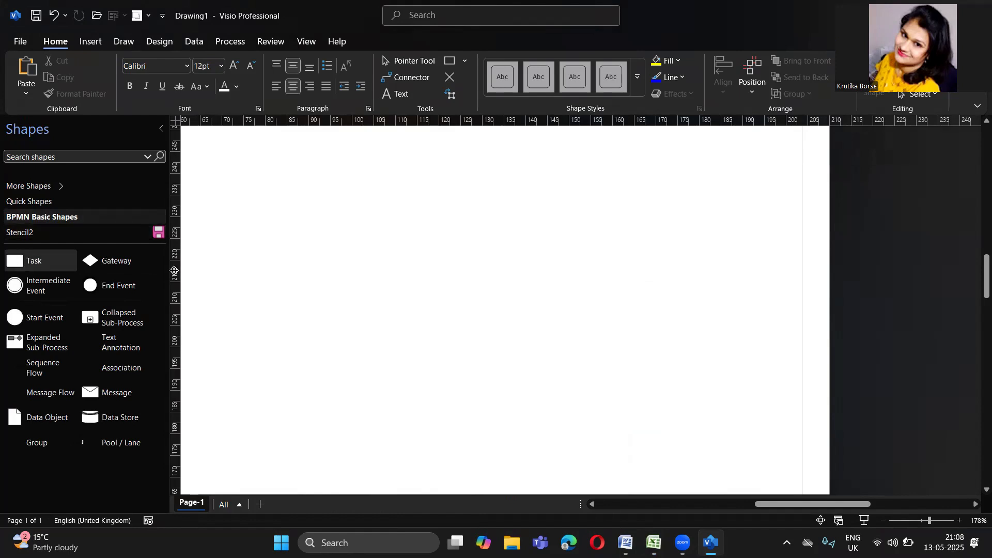
left_click_drag(15, 261, 401, 260)
left_click_drag(401, 302, 408, 249)
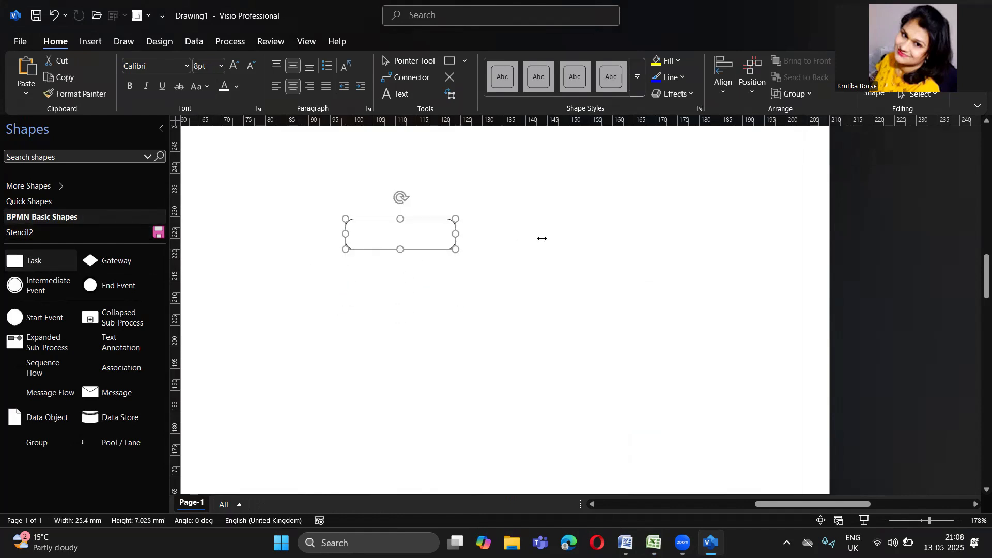
left_click_drag(542, 239, 700, 236)
Resize the long rounded bar to about 59 mm wide and 4 mm high and label it "Header:".
left_click(448, 272)
left_click(407, 231)
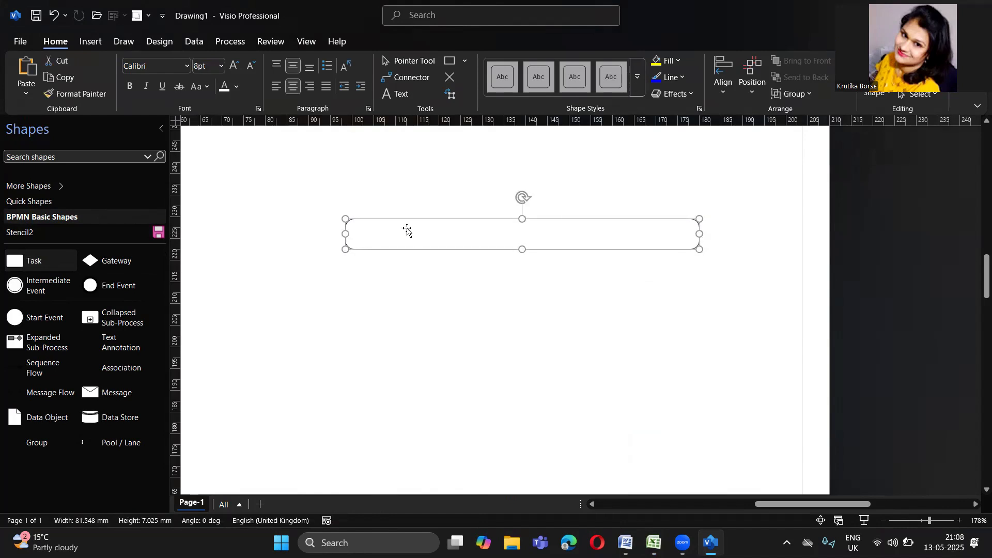
double_click(407, 231)
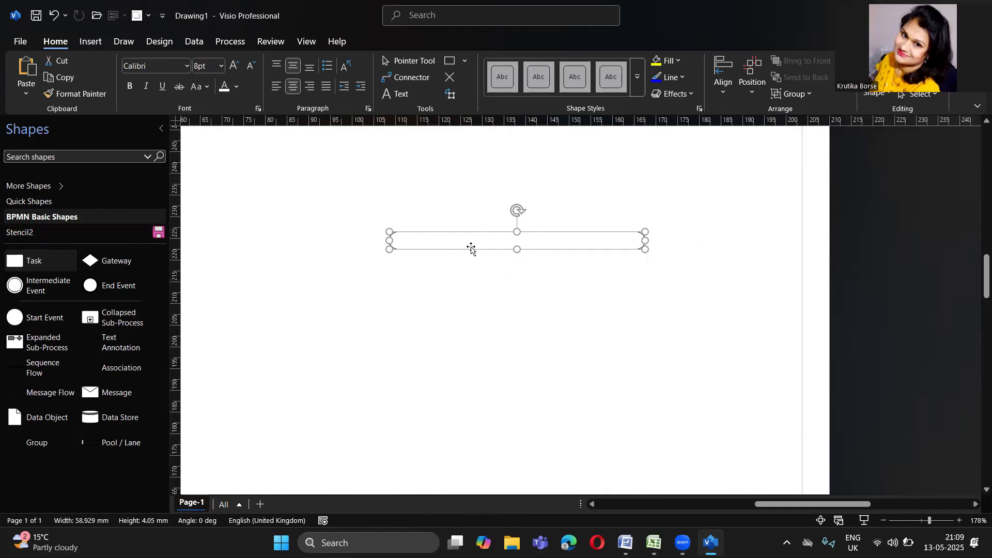
double_click(459, 244)
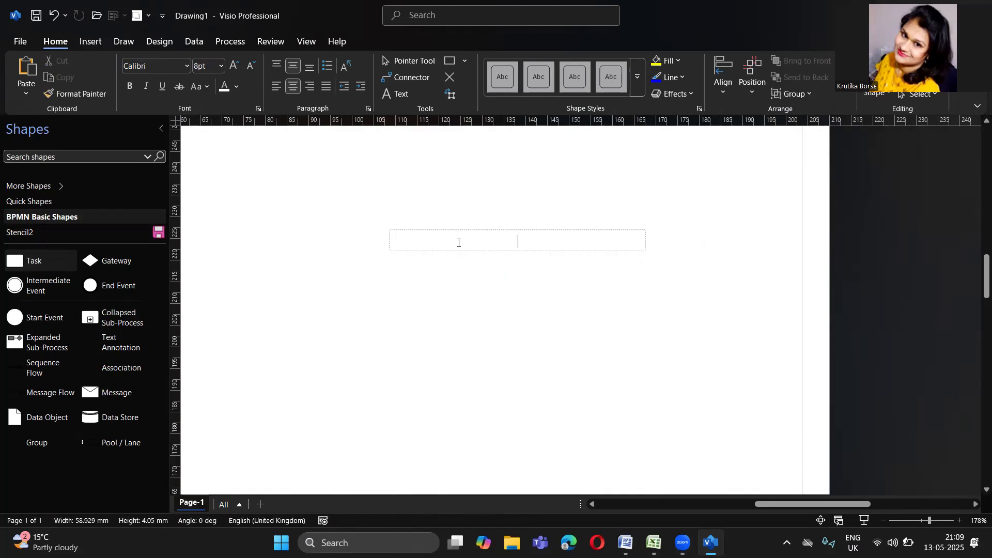
type("Header:")
left_click(482, 290)
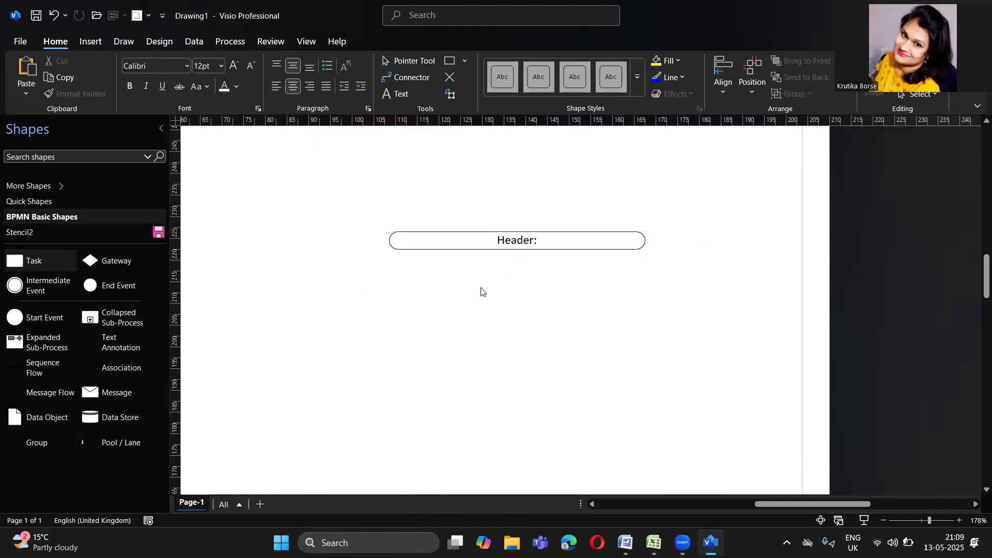
Left-align the "Header:" text within the bar, keeping it vertically centred, and move the bar slightly up and left on the page.
right_click(463, 243)
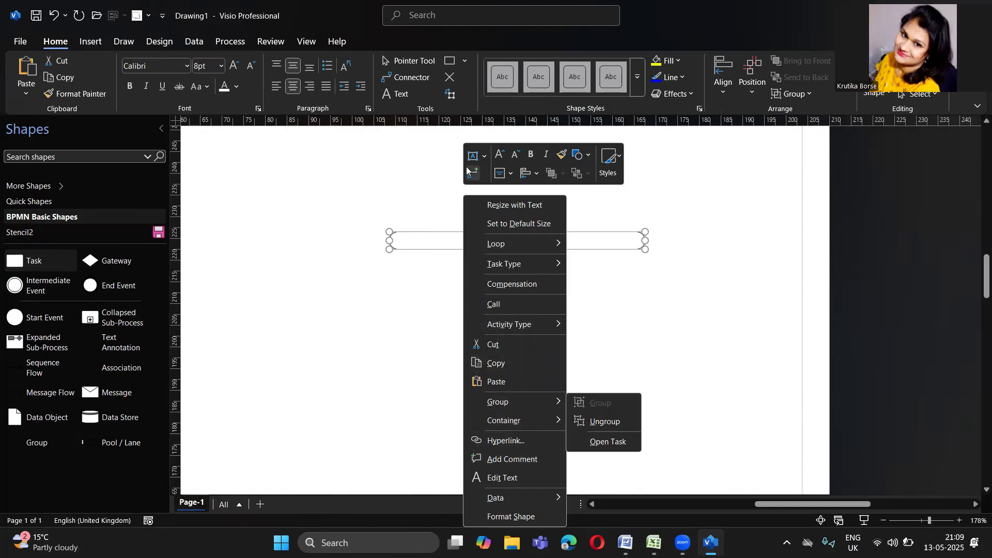
left_click(499, 174)
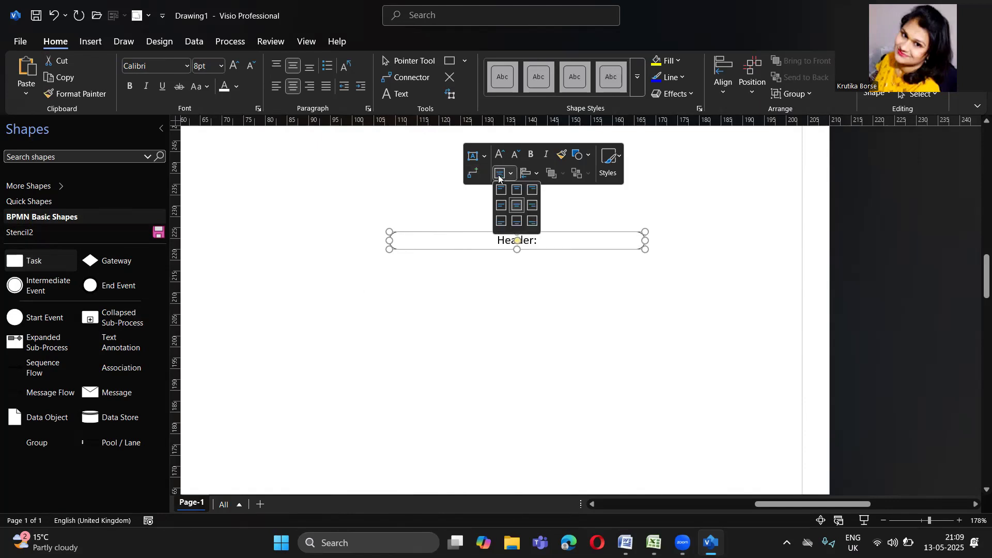
left_click(503, 205)
left_click(461, 288)
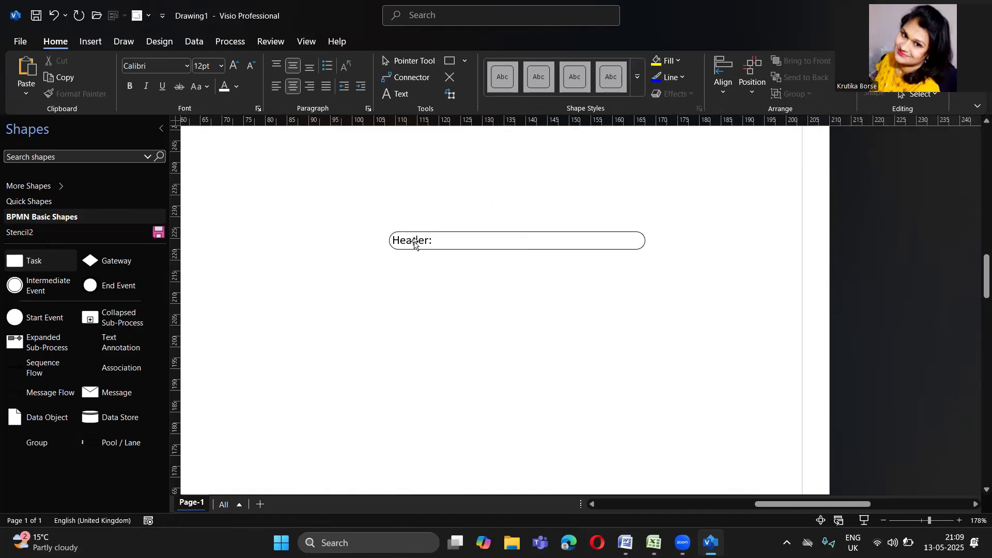
left_click_drag(414, 243, 362, 228)
left_click(349, 268)
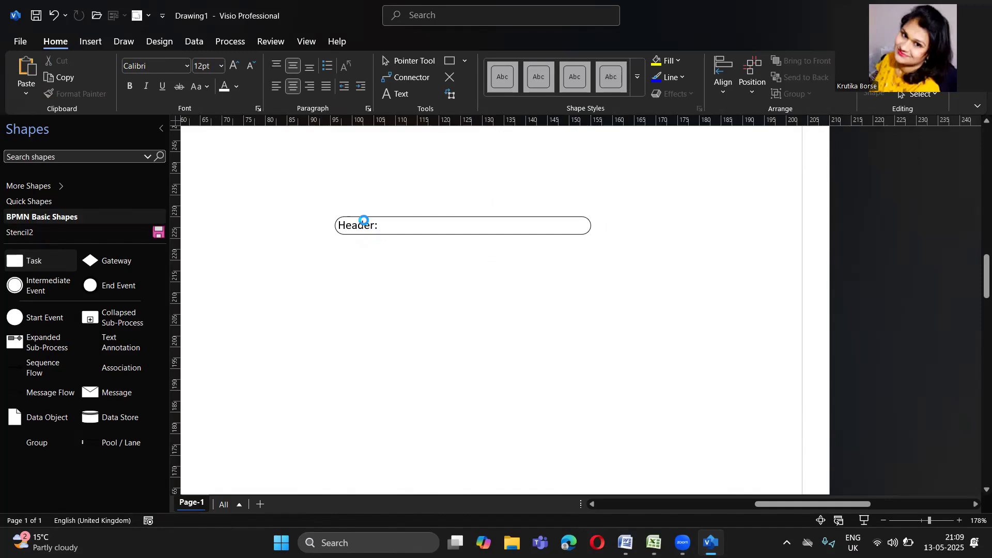
key("alt+f")
key("Escape")
Move the "Header:" bar into the Stencil2 stencil and rename its new master as "Header".
left_click(383, 223)
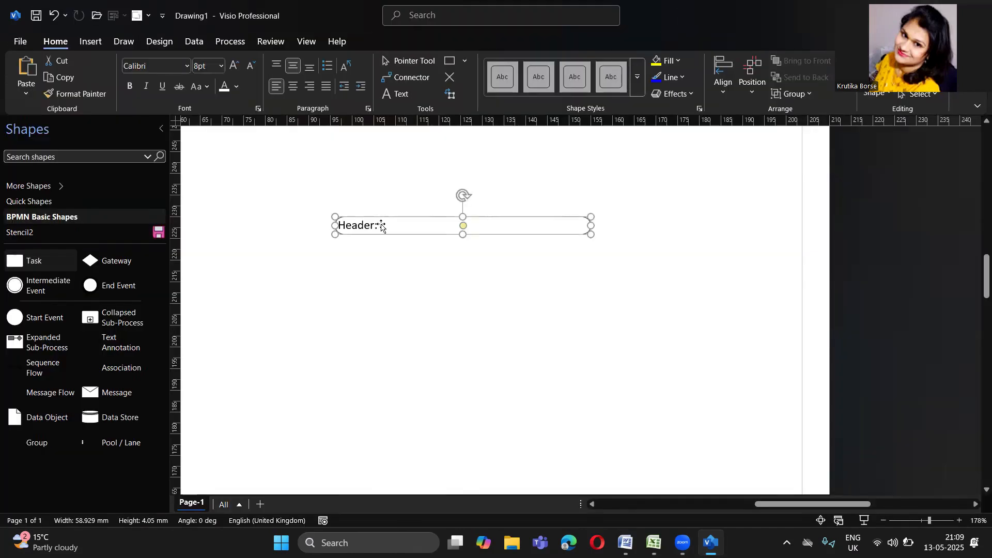
left_click(47, 233)
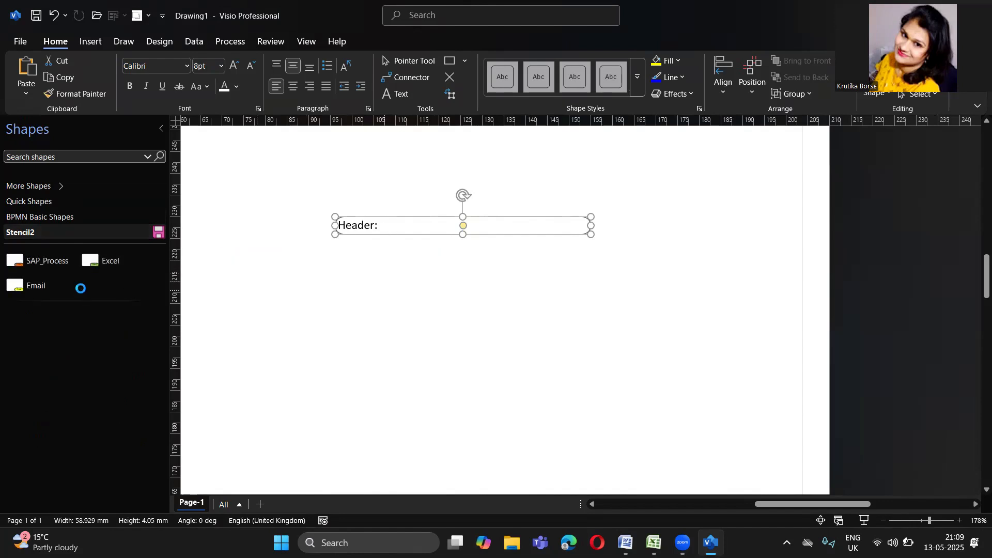
double_click(117, 292)
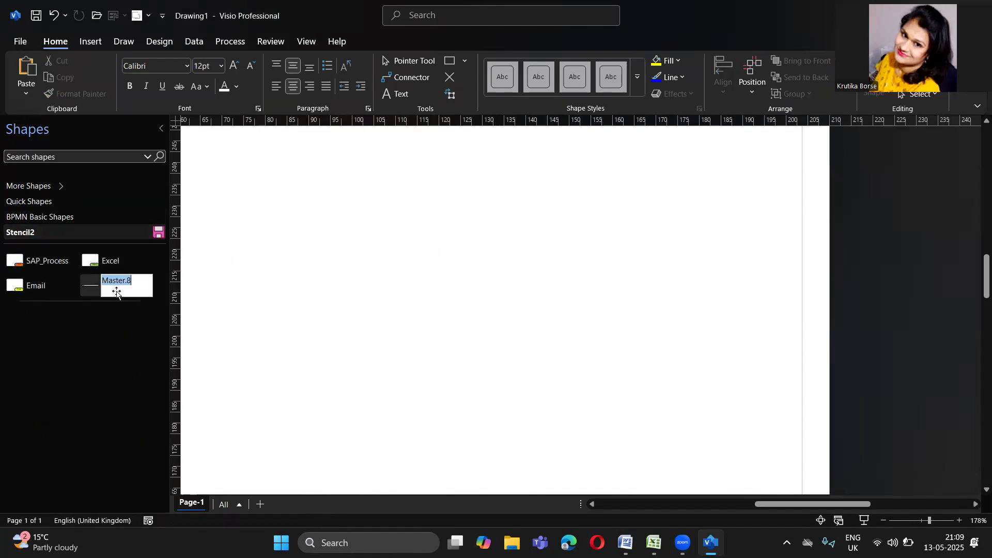
key("BackSpace")
left_click(257, 317)
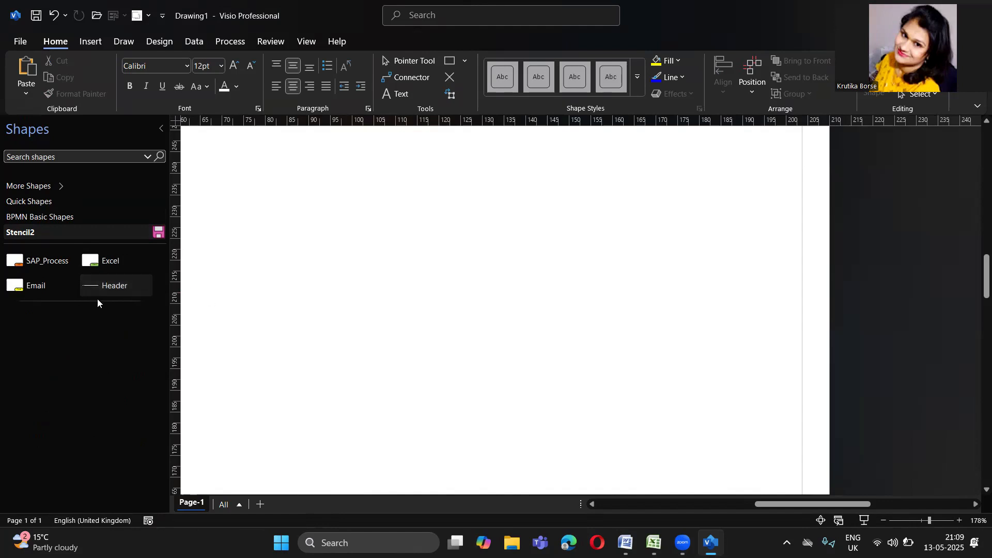
Place the Header master on the page, change its text to "Title:" and move it into the stencil as a new master.
left_click_drag(84, 283, 344, 312)
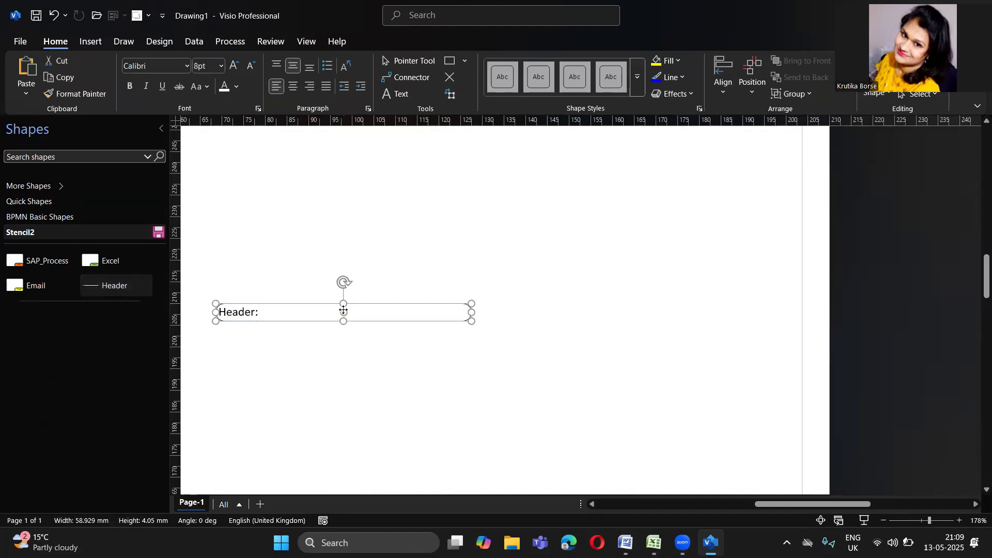
double_click(317, 316)
type("TItle")
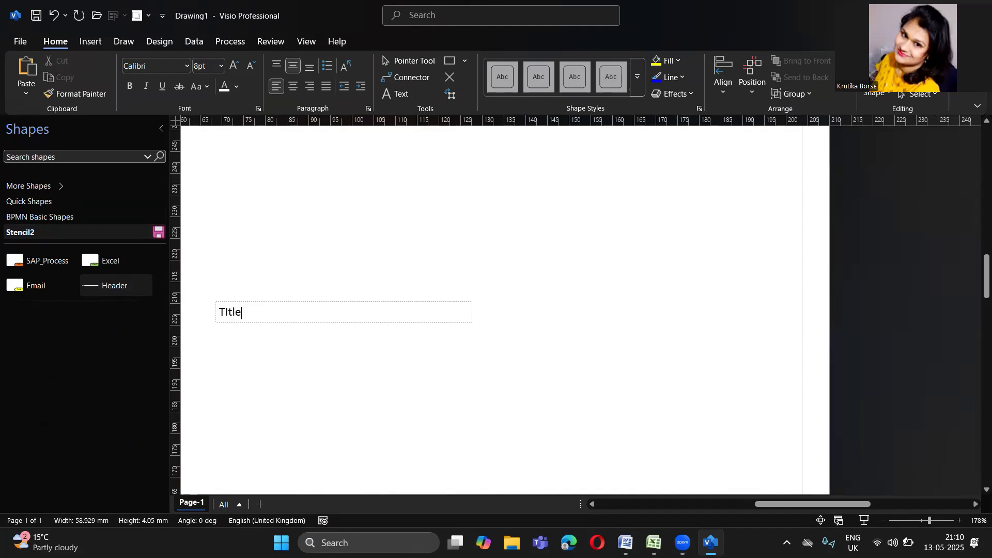
type(":")
left_click(429, 351)
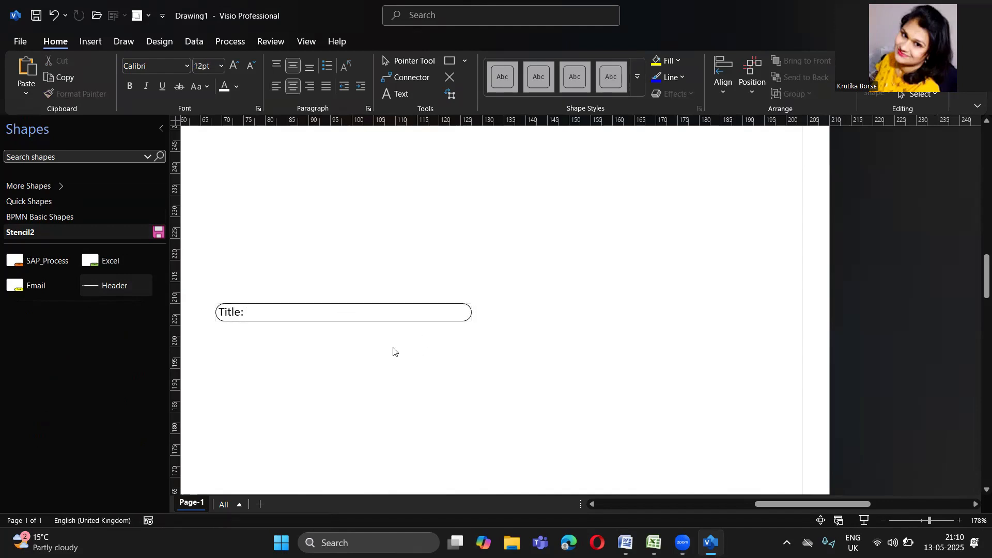
left_click(306, 312)
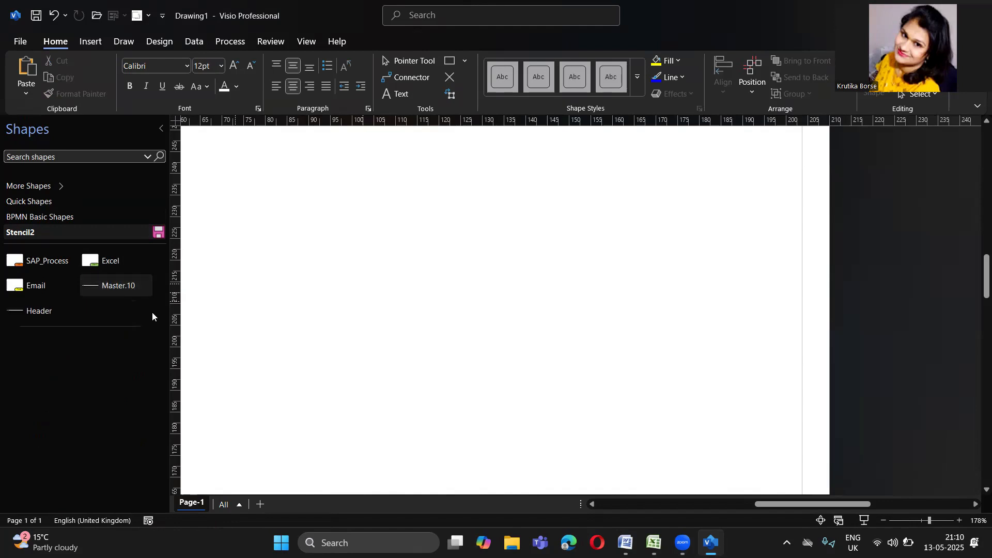
Save the custom stencil as Custom_Shapes_1 in the My Shapes folder.
left_click(158, 234)
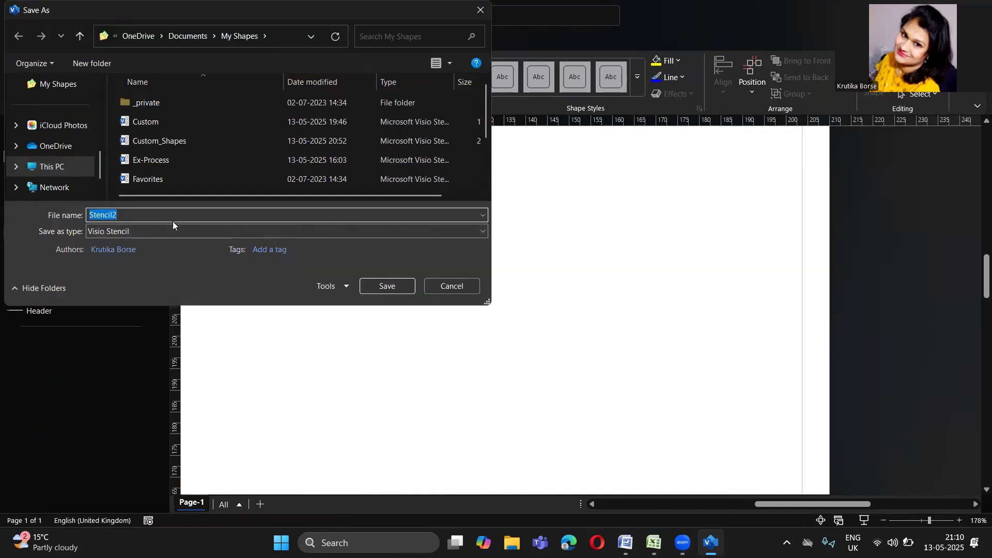
key("BackSpace")
type("Customer")
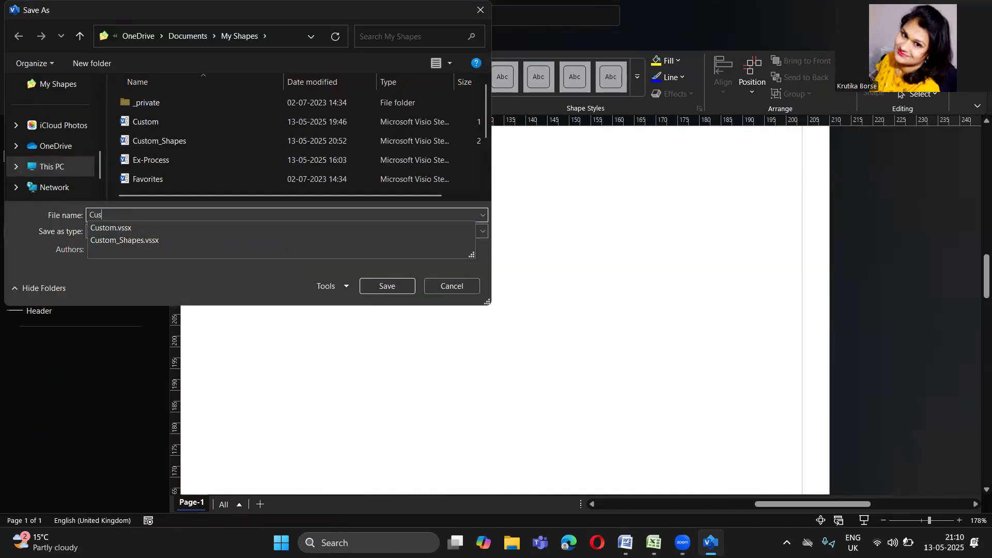
key("BackSpace")
key("BackSpace")
type("_Sh")
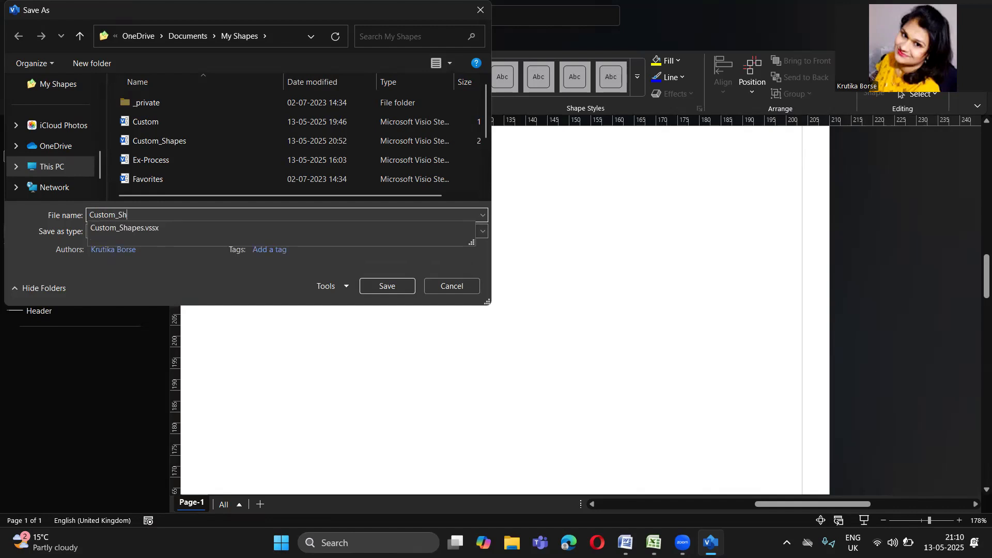
type("apes_1")
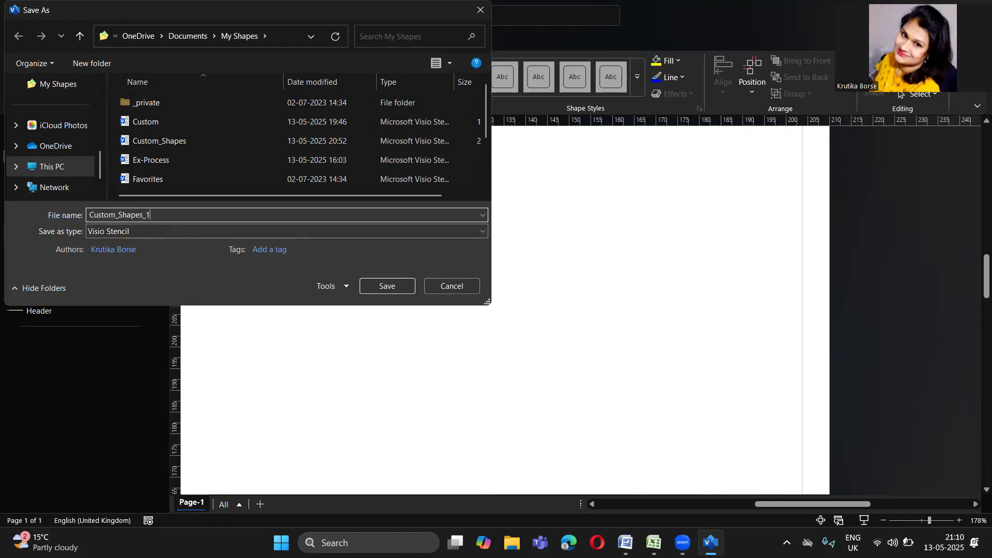
key("Return")
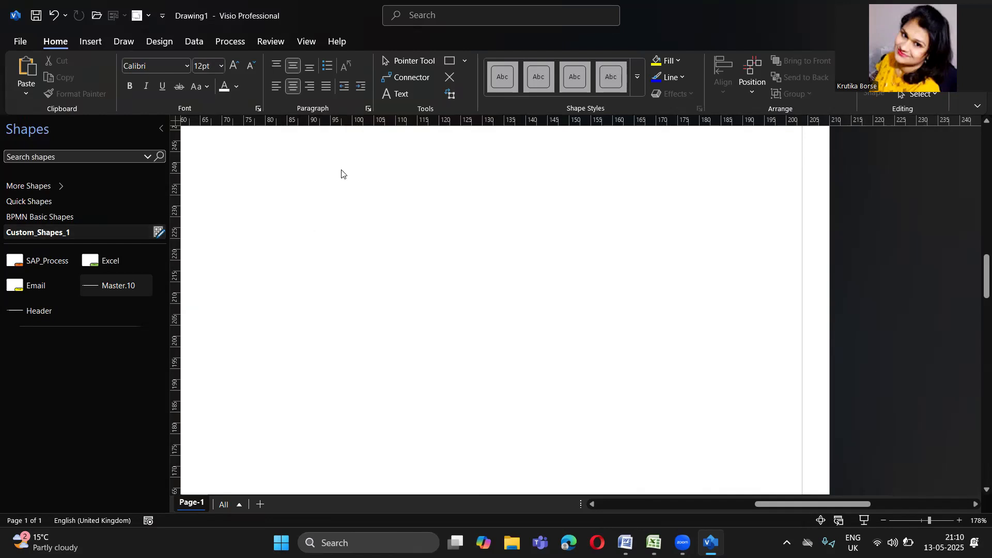
Save the drawing as Custom_Shapes_1 in the Visio folder on the Desktop.
key("ctrl+s")
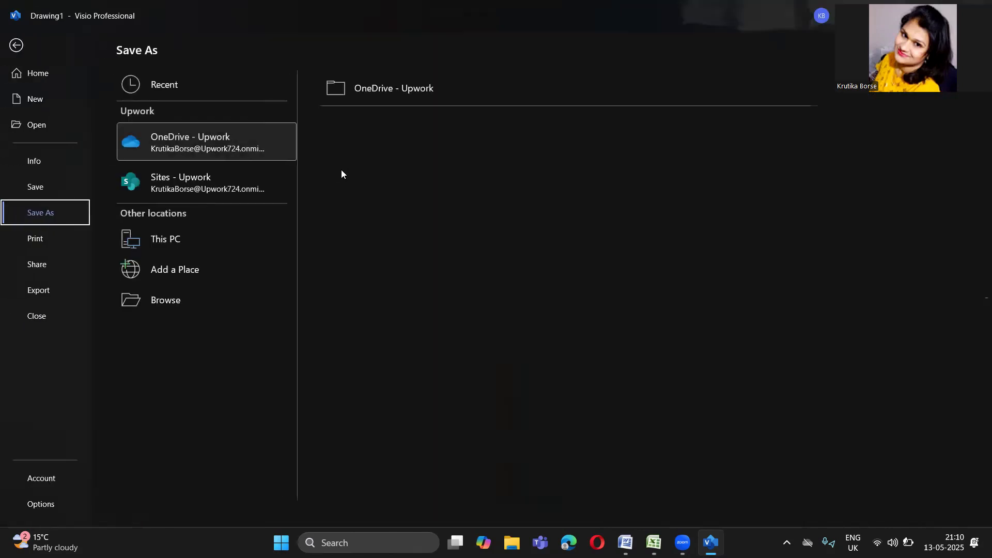
left_click(193, 239)
left_click(357, 145)
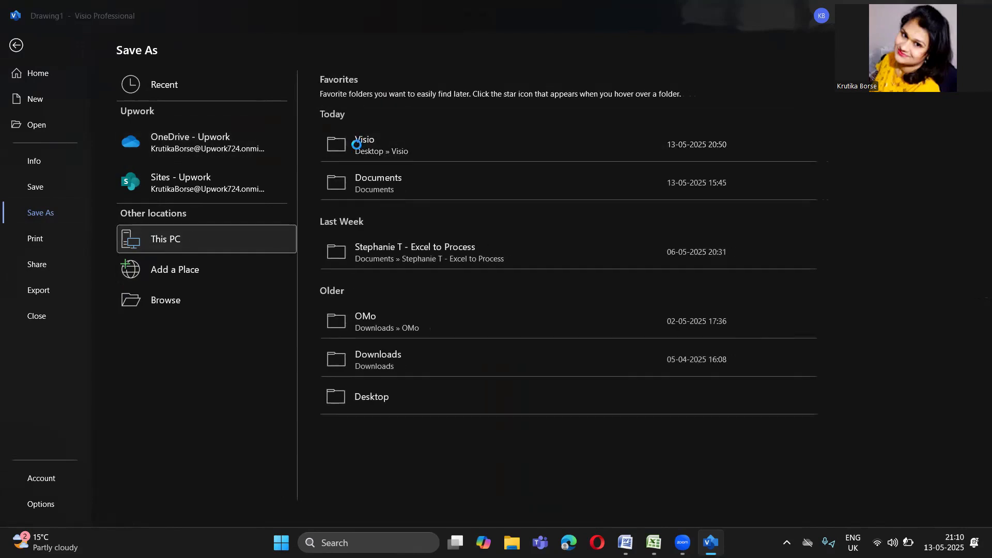
key("BackSpace")
type("CU")
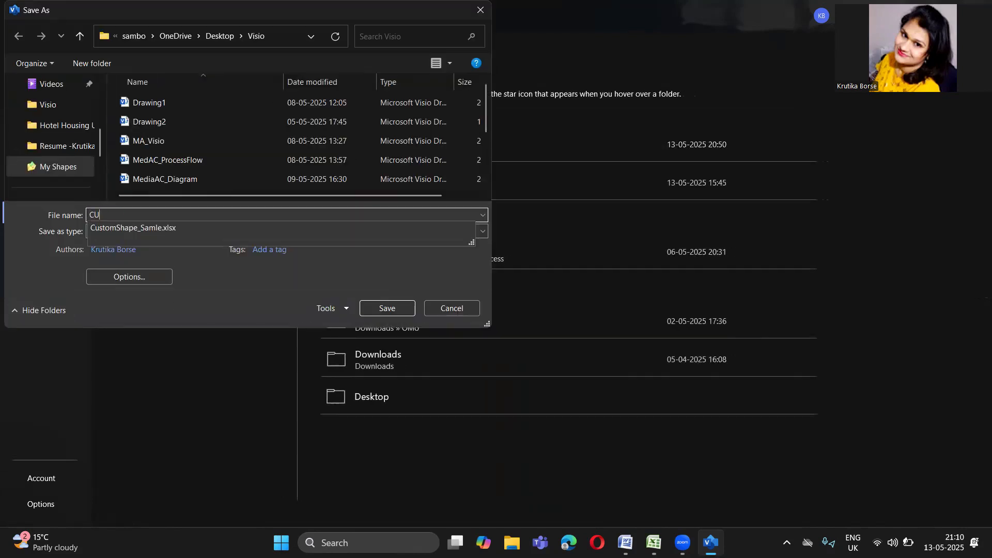
type("stome")
key("Num_Lock")
key("BackSpace")
key("BackSpace")
key("BackSpace")
key("BackSpace")
key("BackSpace")
key("BackSpace")
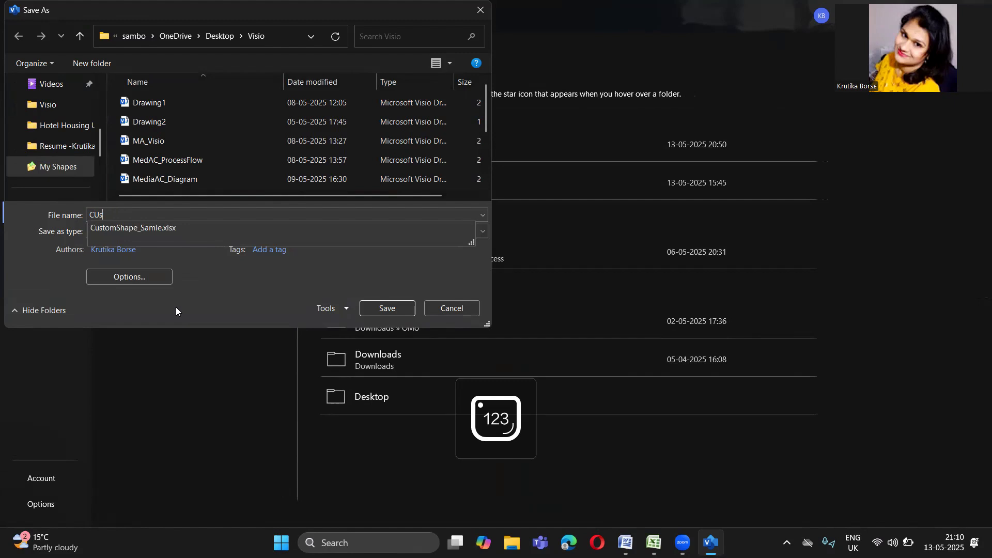
type("ustom_Shapes_1")
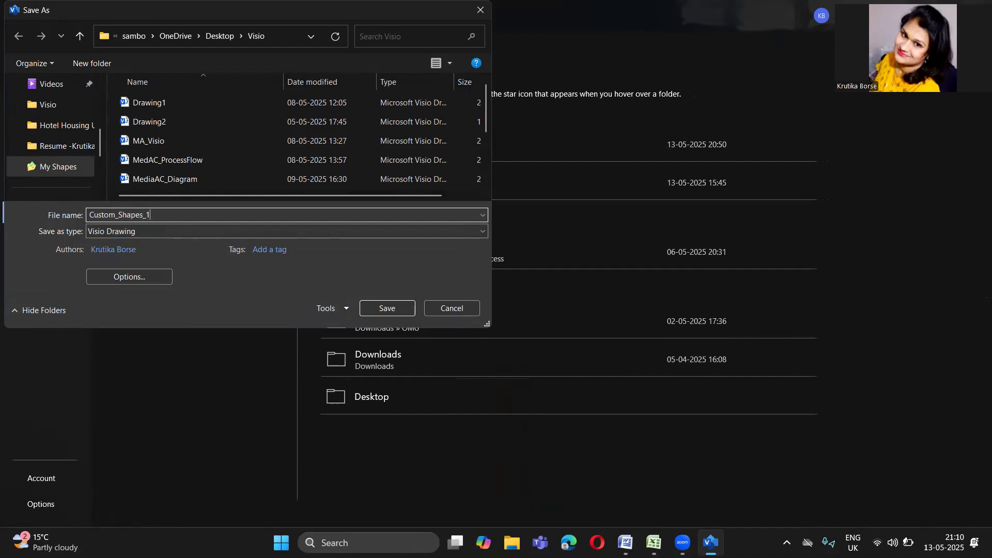
key("Return")
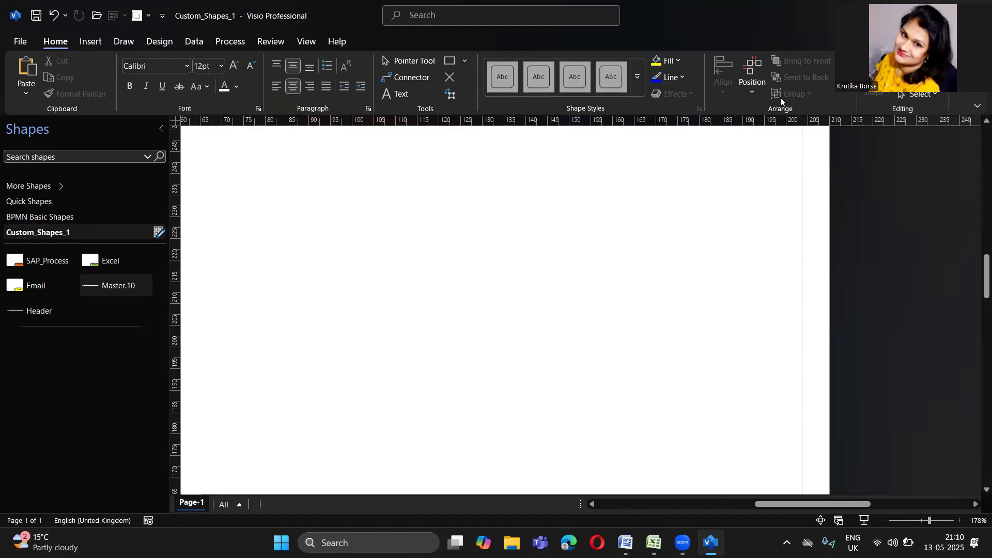
Close the Custom_Shapes_1 drawing window, then launch Visio again through a Windows search for "visio" and maximize its window.
left_click_drag(795, 20, 603, 22)
left_click(734, 25)
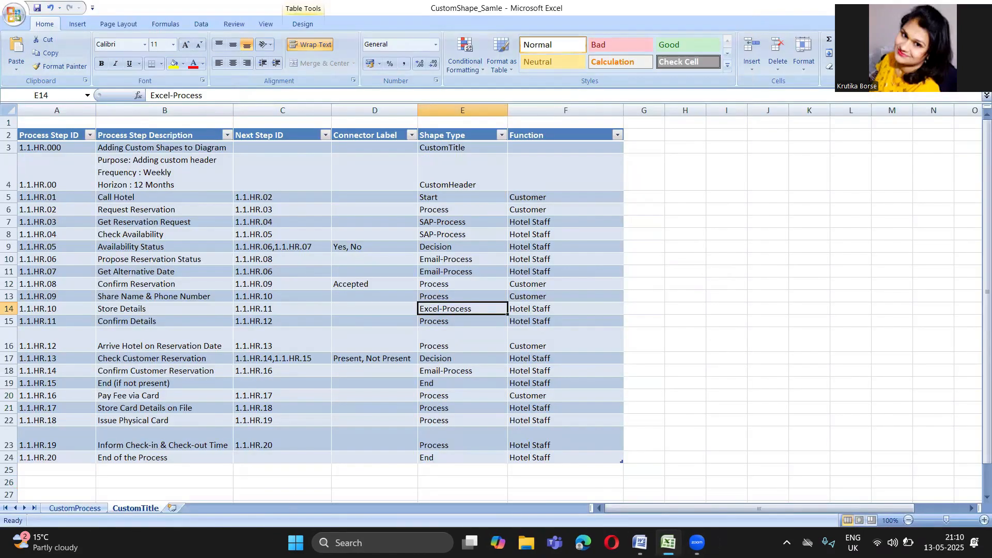
left_click(400, 543)
type("visio")
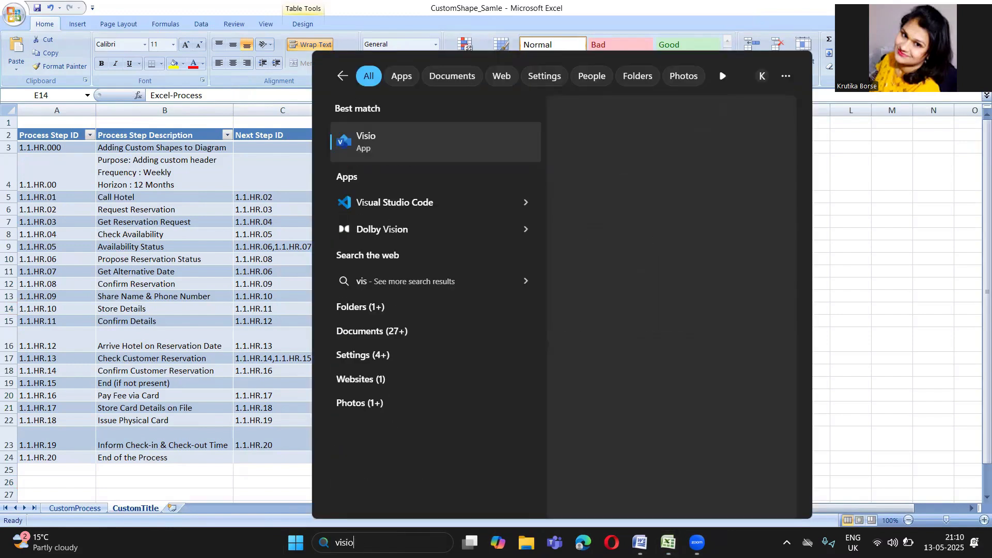
left_click(398, 169)
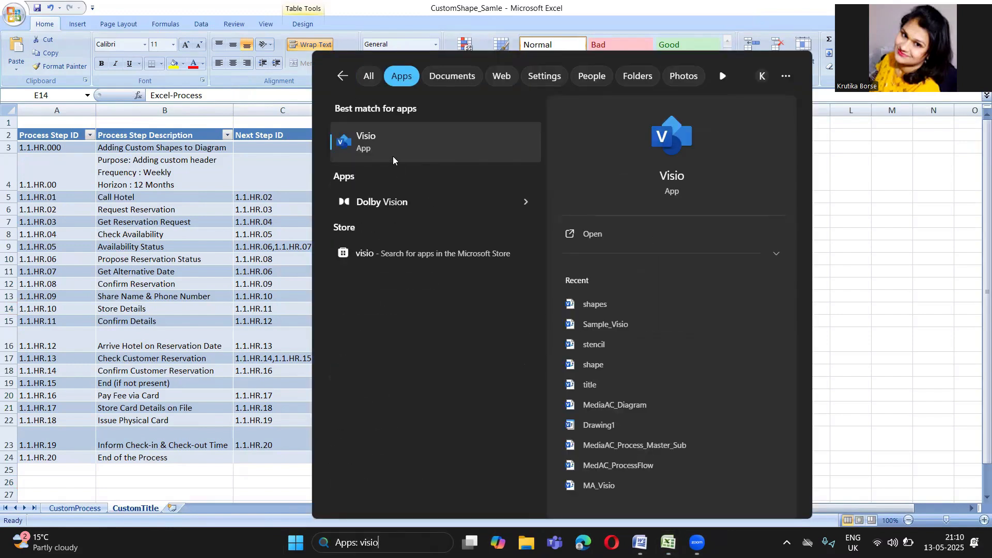
left_click(393, 148)
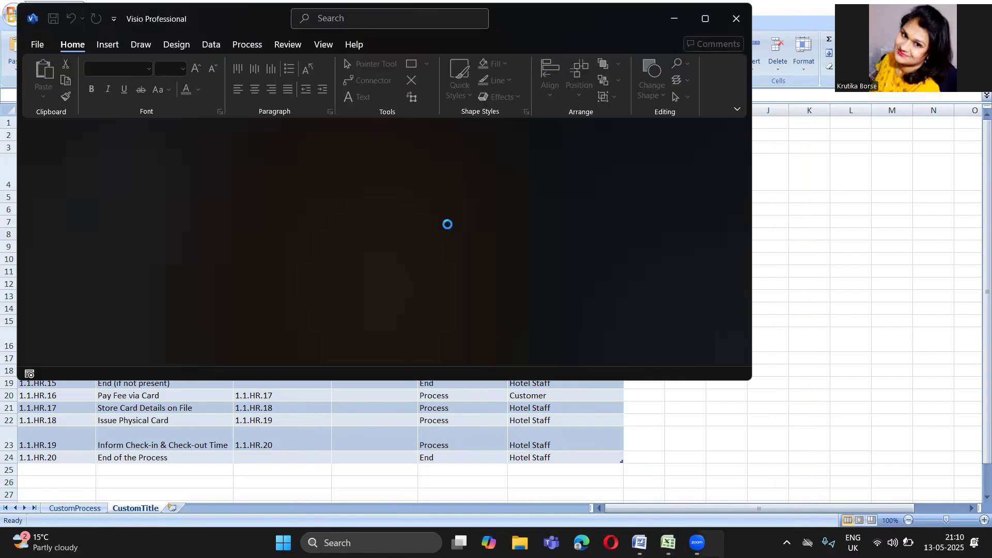
left_click(705, 19)
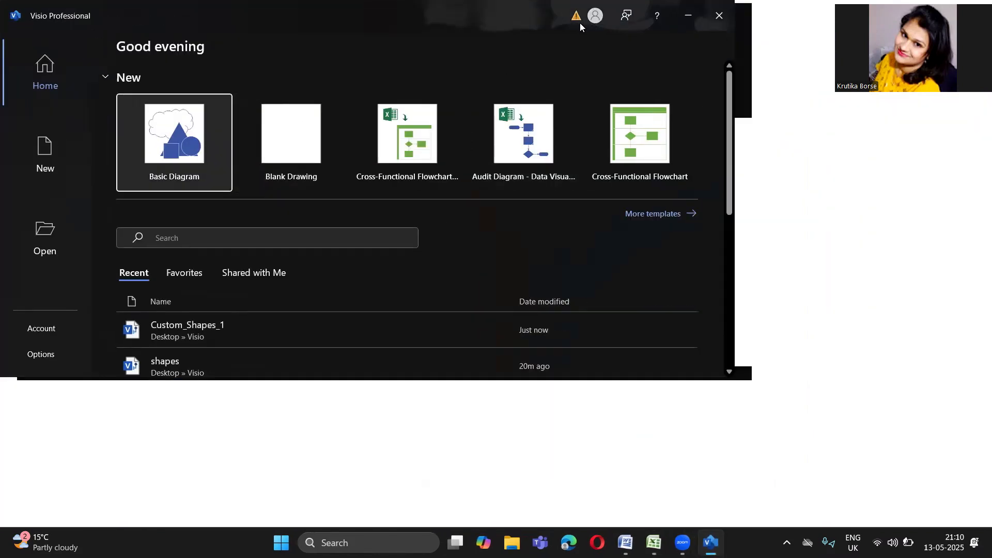
Start a data-driven Cross-Functional Flowchart and connect it to the CustomShapes table in CustomShape_Samle.xlsx.
double_click(406, 130)
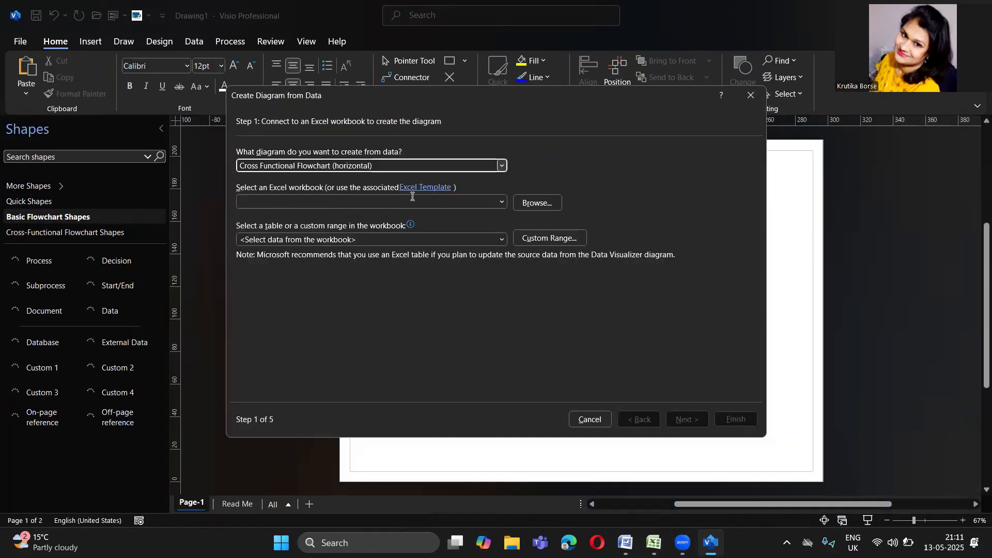
left_click(503, 203)
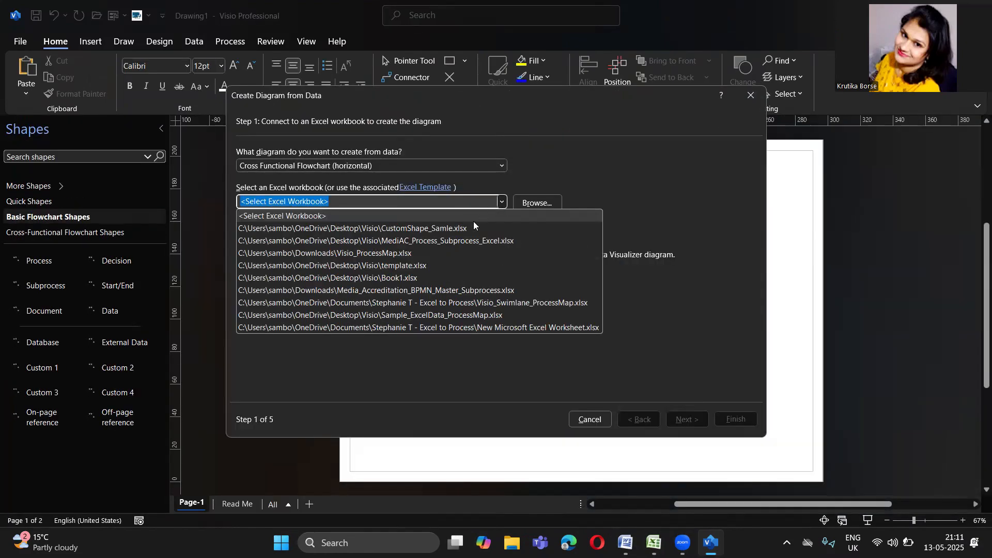
left_click(456, 230)
left_click(501, 239)
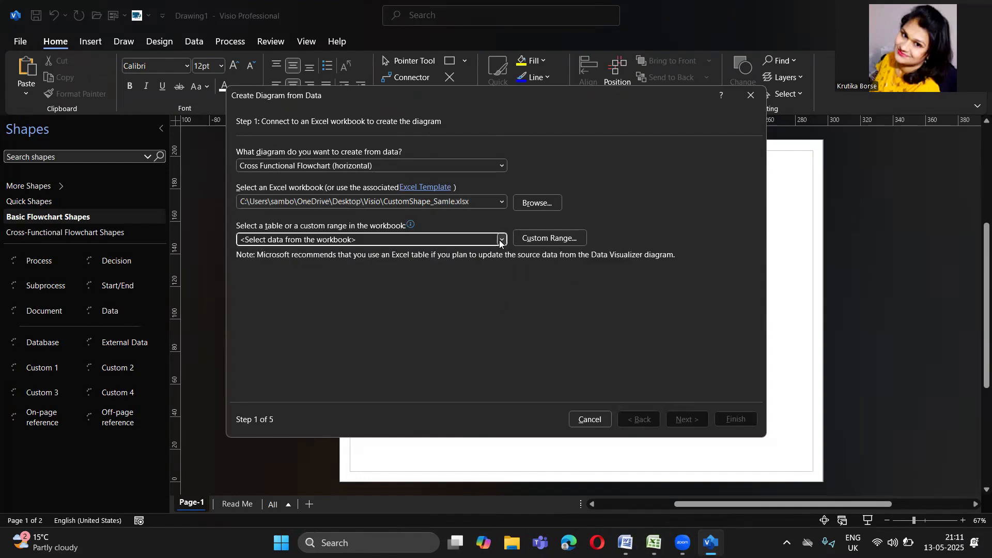
left_click(500, 240)
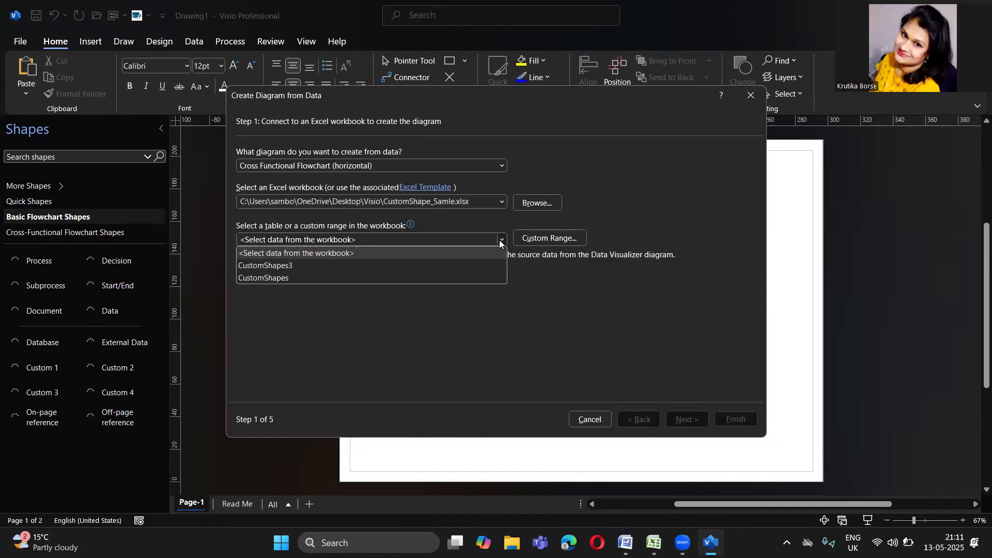
left_click(403, 277)
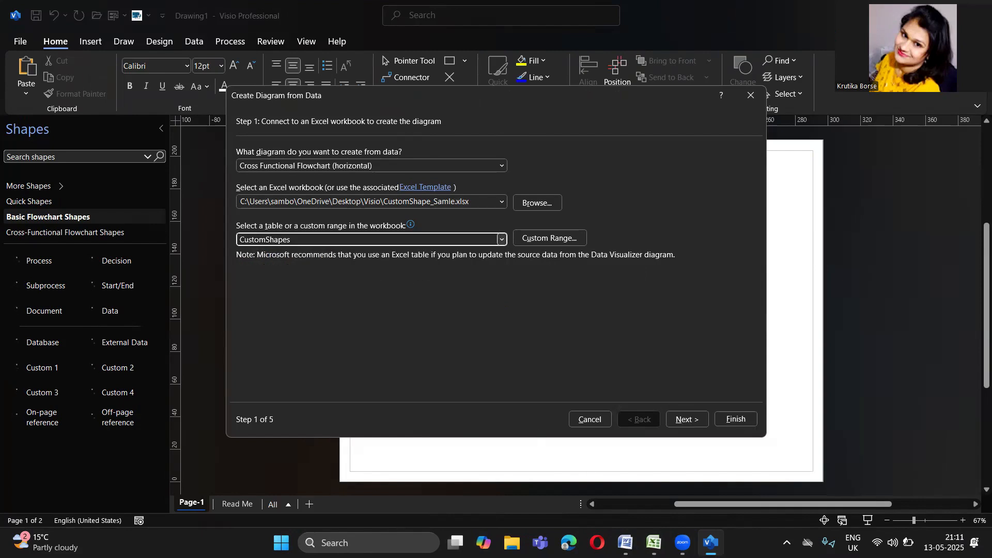
Check the table name of the process table on the CustomTitle sheet in Excel, then return to Visio.
key("alt+Tab")
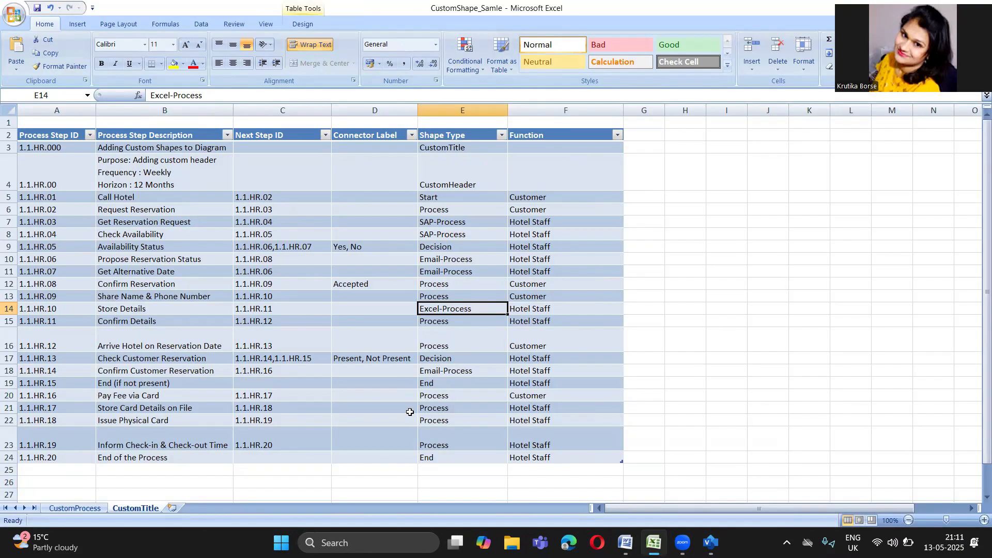
left_click(71, 509)
left_click(128, 507)
left_click(297, 136)
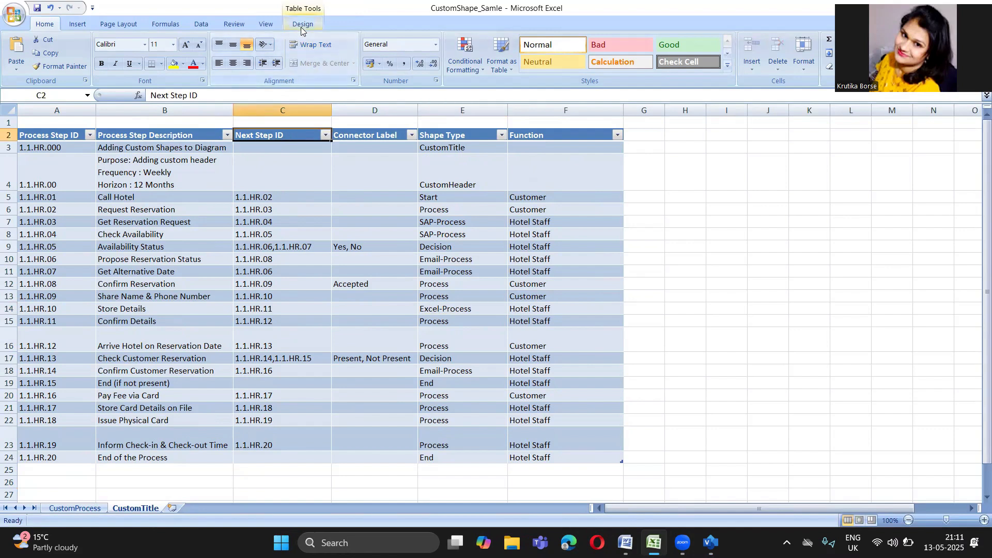
left_click(302, 24)
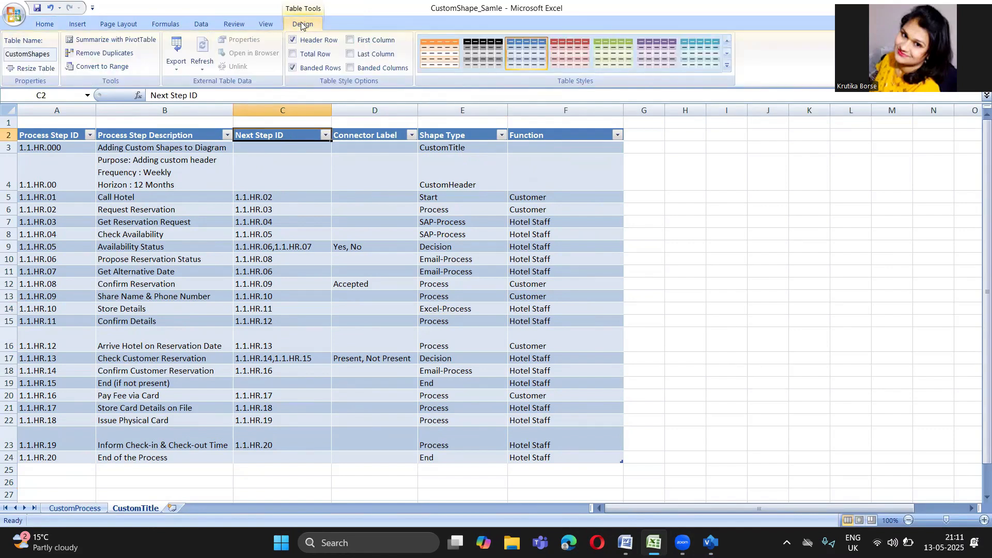
key("alt+Tab")
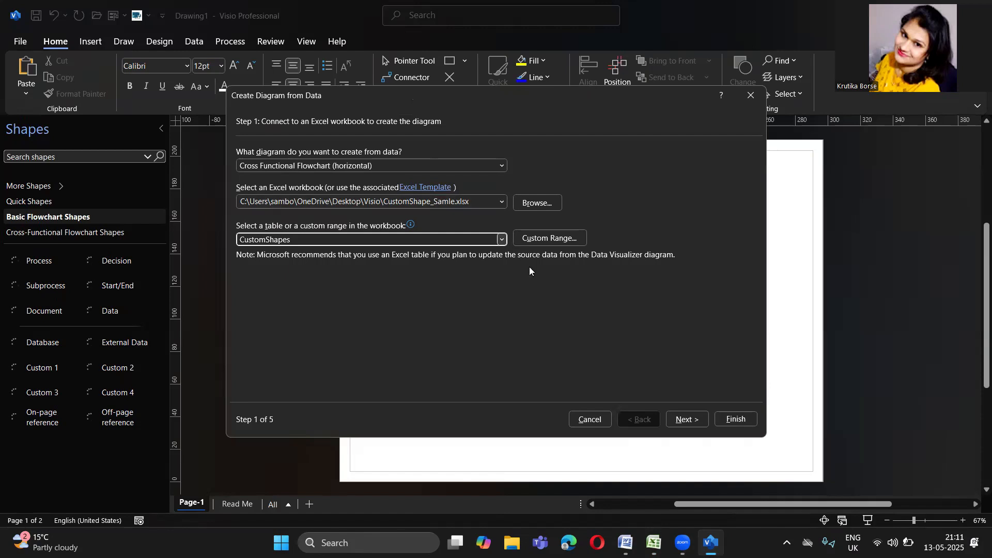
Accept the function and process step column mappings and load the Custom_Shapes_1 stencil for shape mapping.
left_click(683, 419)
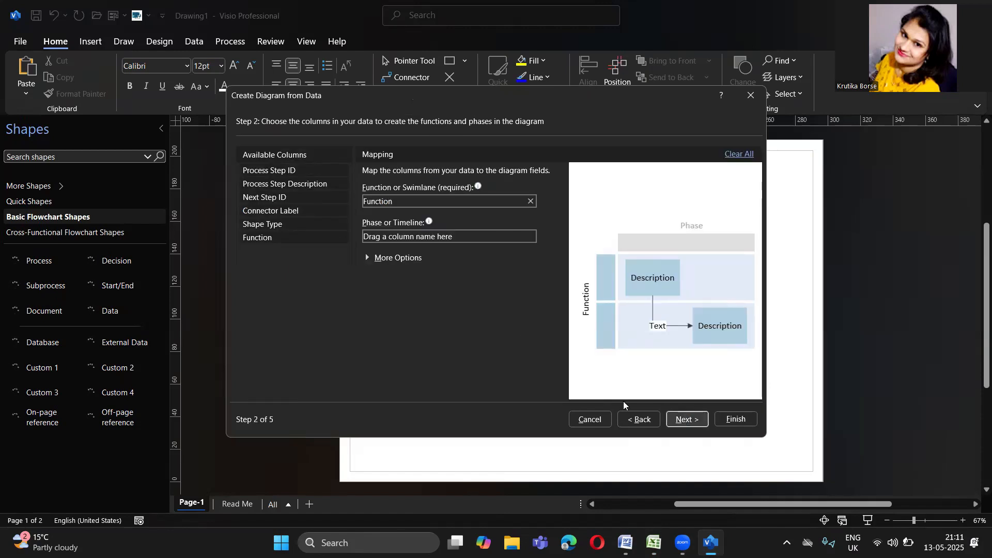
left_click(687, 420)
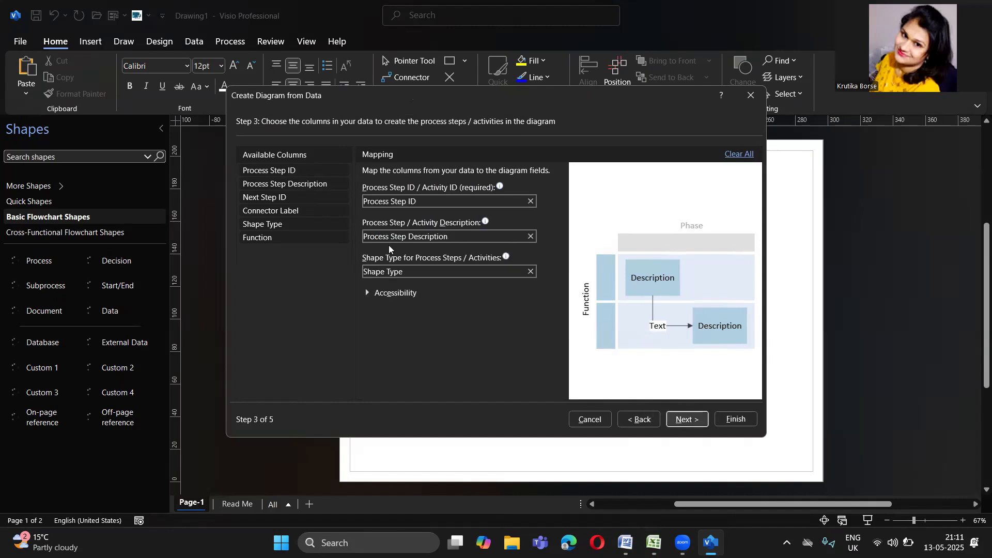
left_click(687, 419)
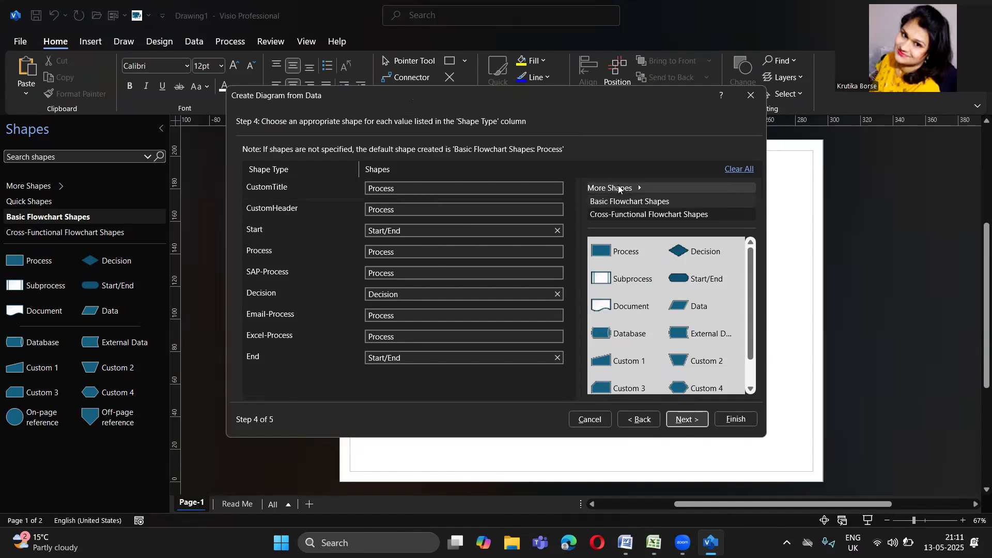
left_click(640, 189)
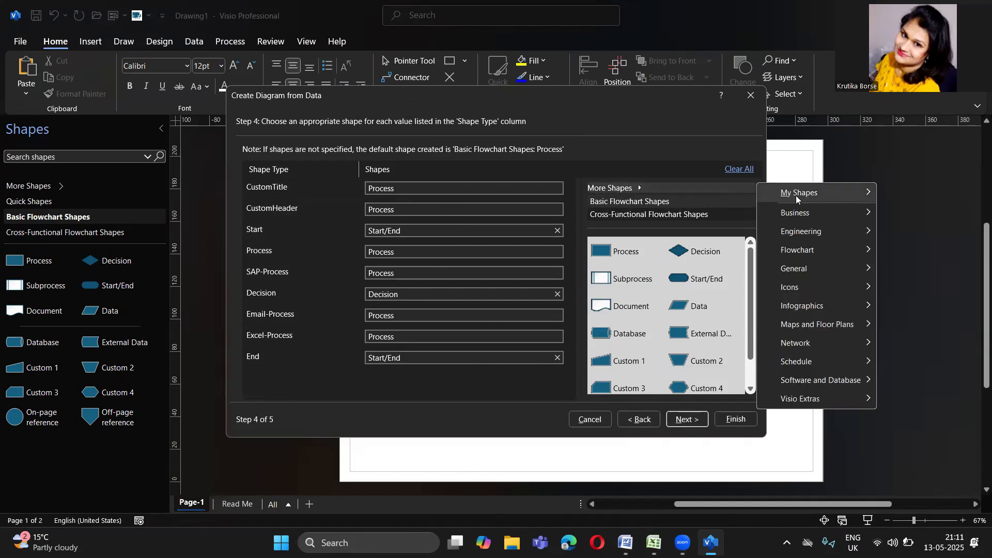
mouse_move(811, 195)
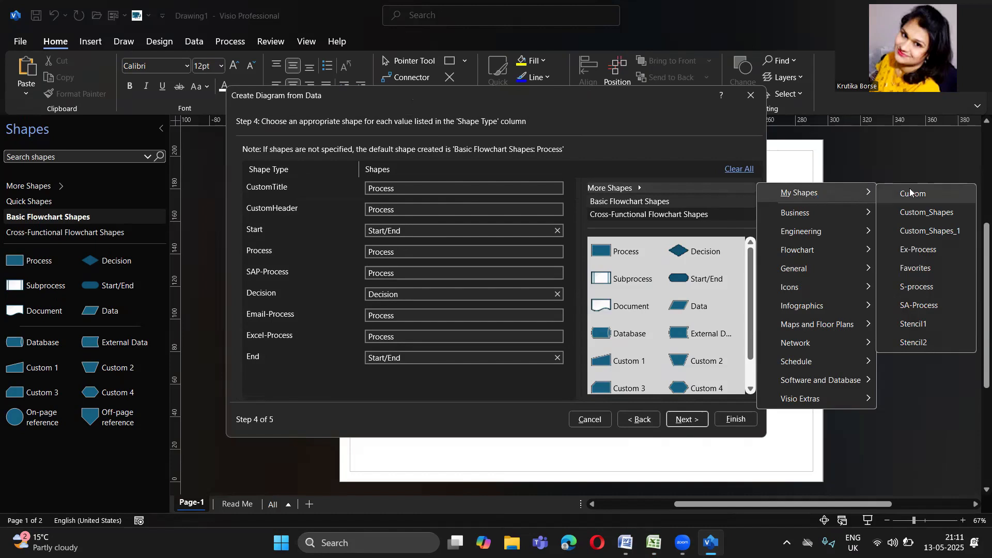
left_click(926, 233)
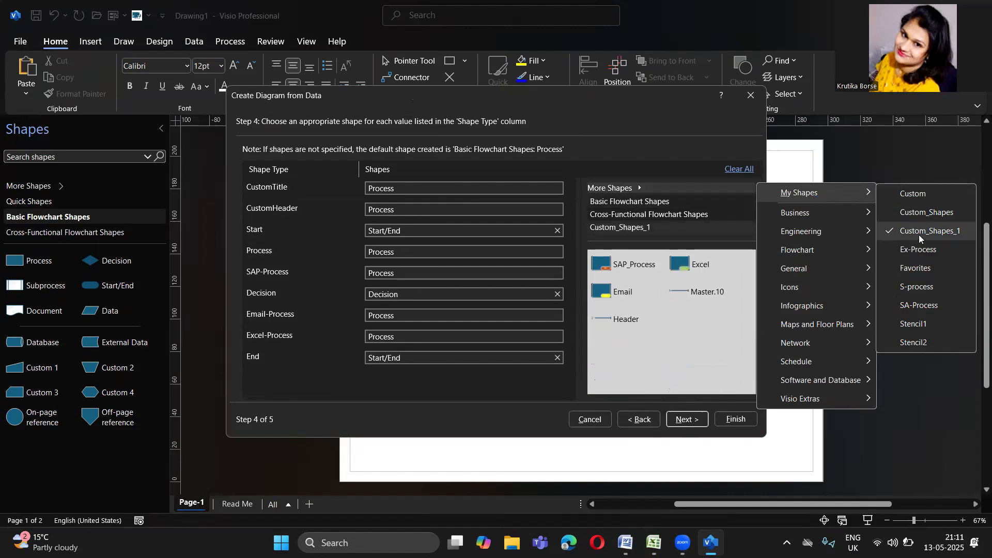
Map CustomTitle to Master.10, CustomHeader to Header, Excel-Process to Excel, Email-Process to Email and SAP-Process to SAP_Process.
left_click(684, 295)
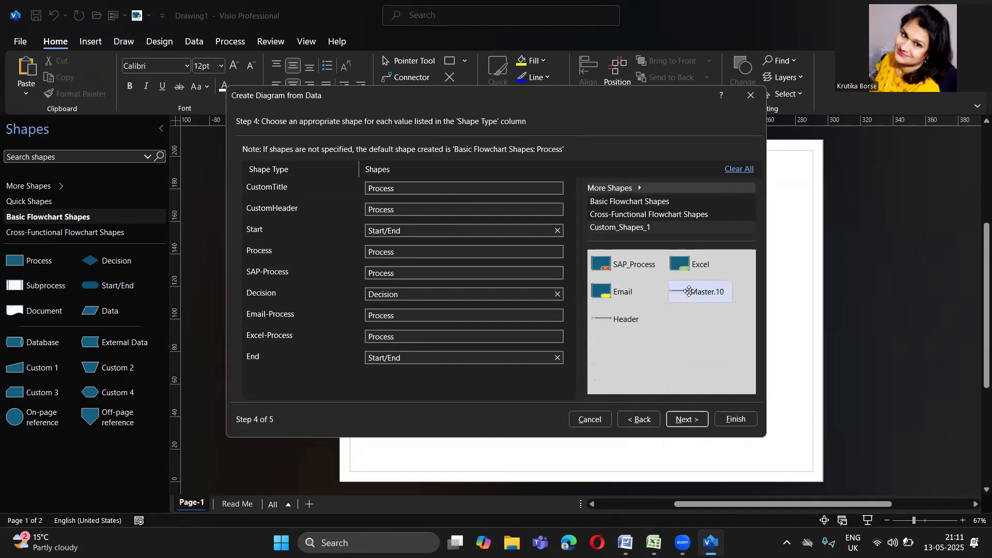
left_click_drag(690, 292, 389, 188)
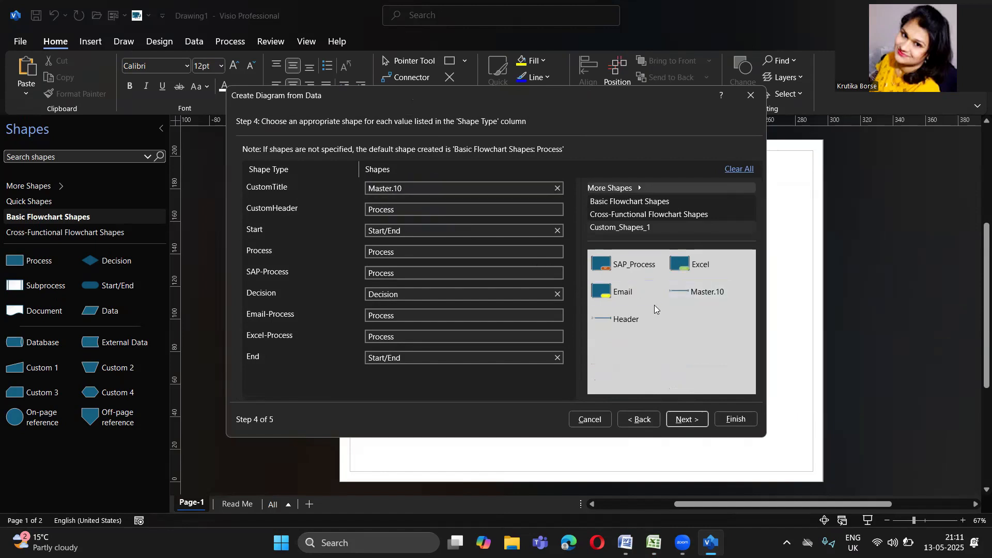
left_click_drag(623, 319, 417, 211)
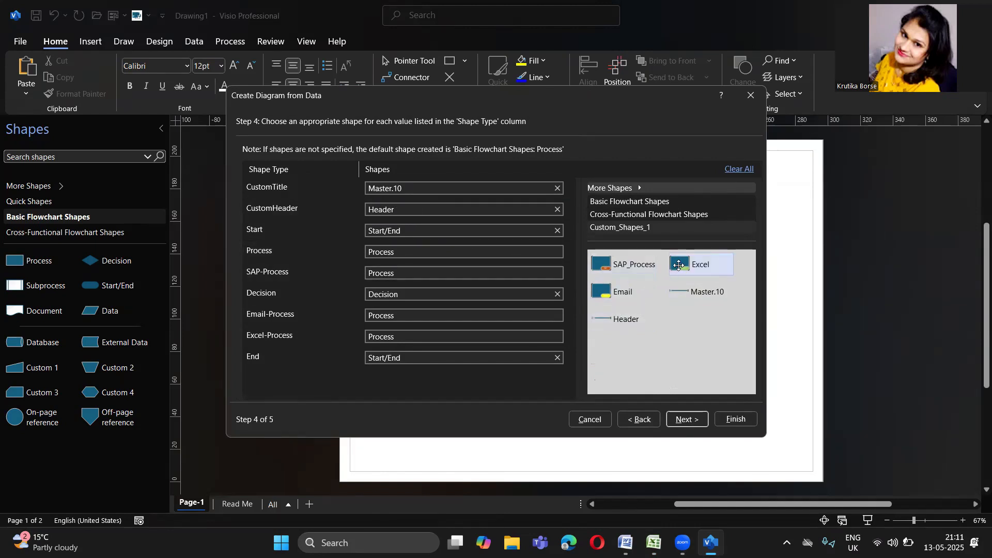
left_click_drag(680, 265, 378, 336)
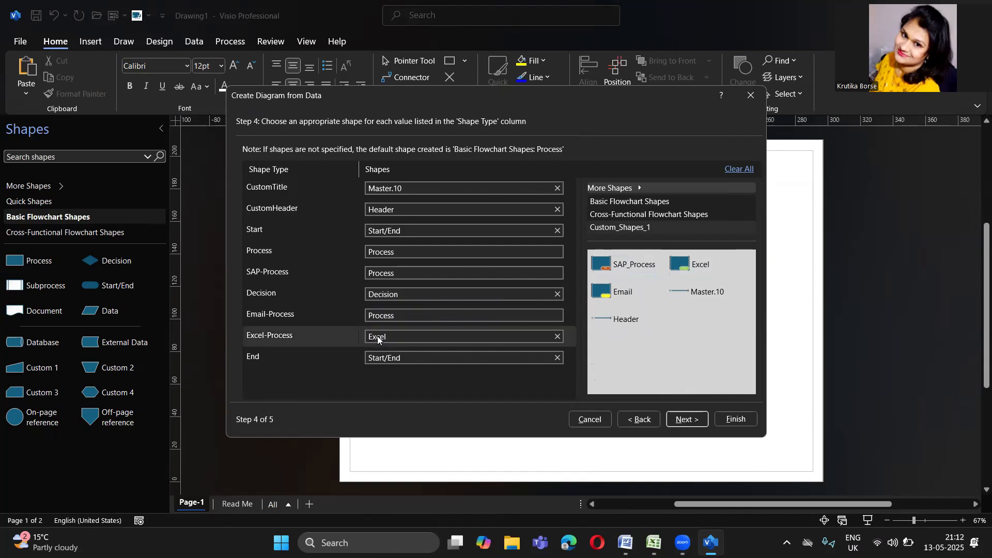
left_click_drag(619, 291, 393, 318)
left_click_drag(607, 263, 391, 277)
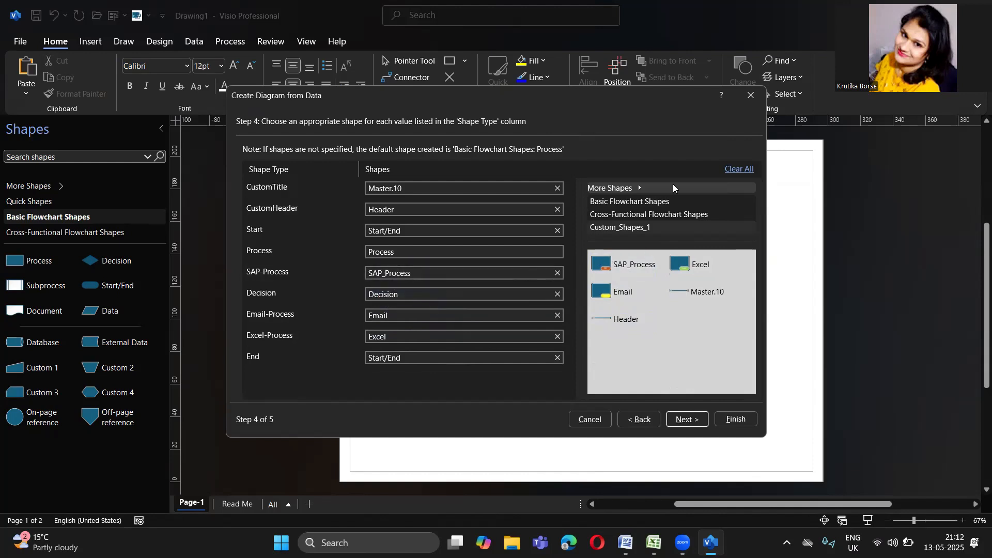
Add the BPMN Basic Shapes stencil from the Flowchart category to the shapes available for mapping.
left_click(641, 187)
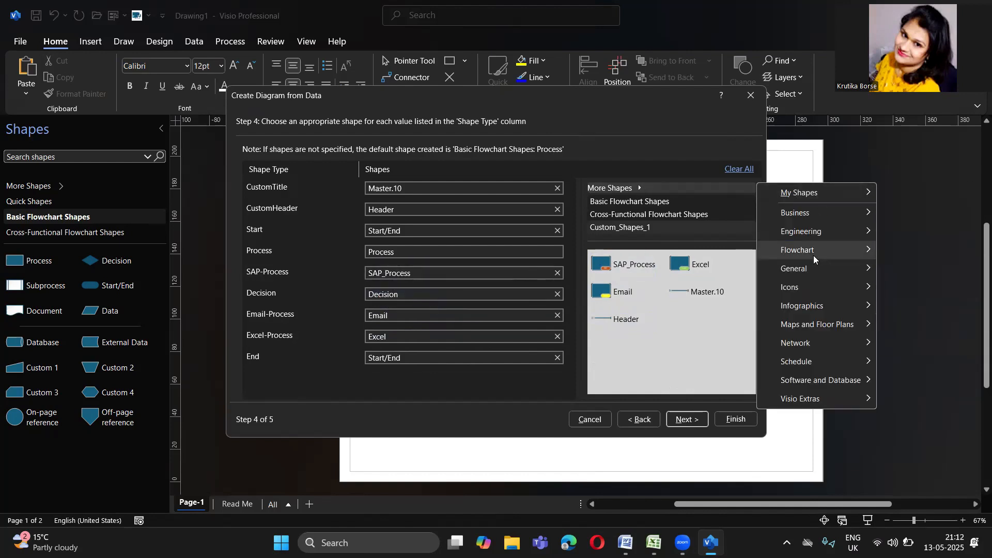
mouse_move(810, 268)
mouse_move(802, 250)
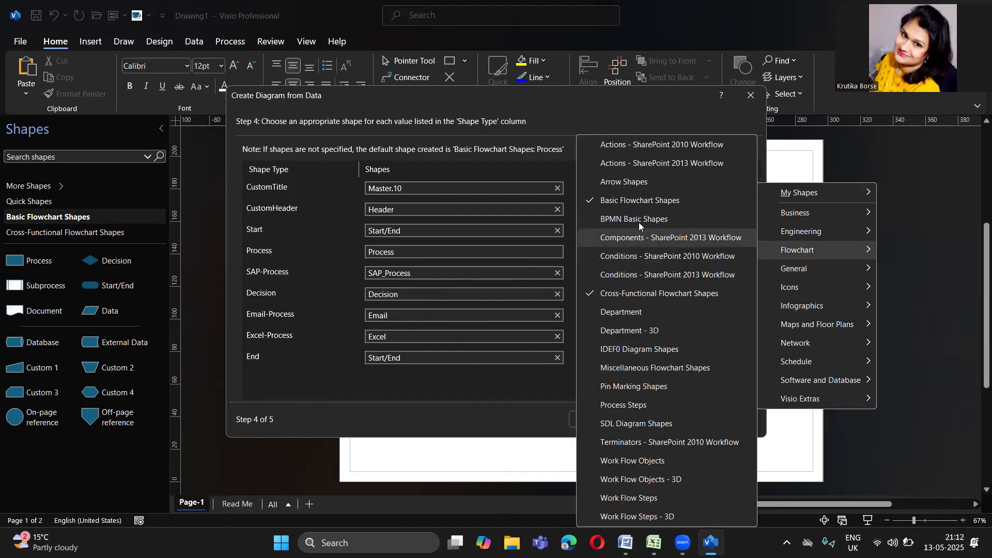
left_click(637, 220)
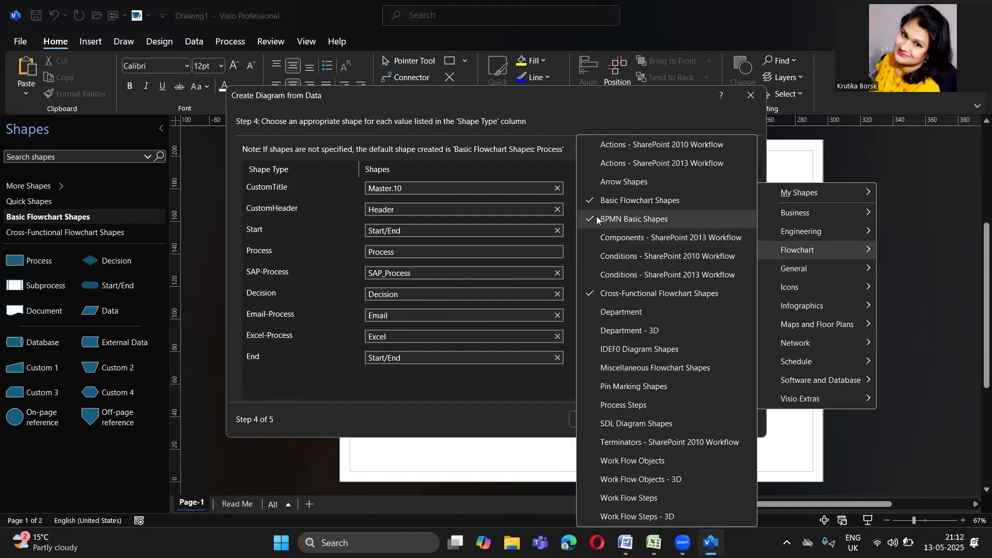
left_click(534, 384)
Map Start to Start Event and Decision to Gateway, and try to map End to End Event.
left_click_drag(623, 275, 450, 279)
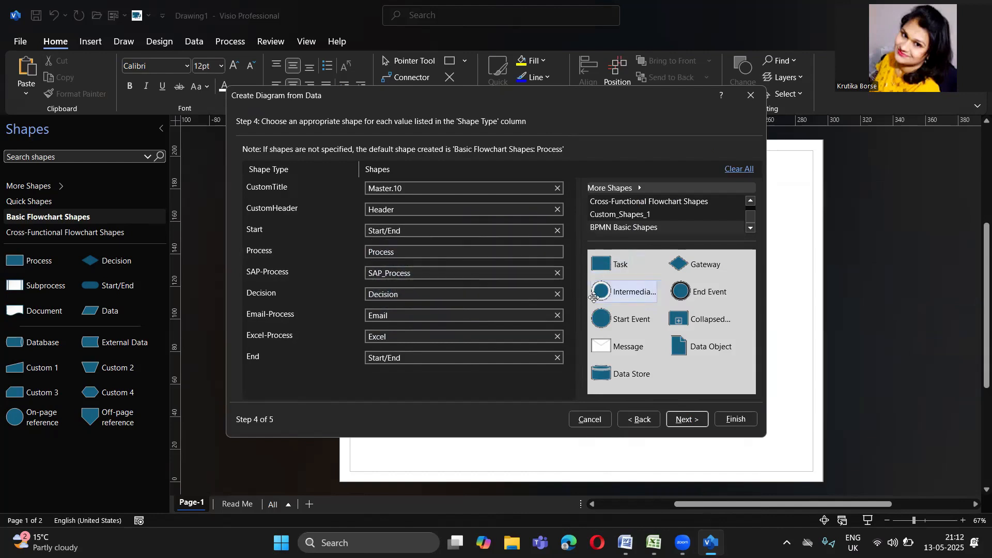
left_click_drag(626, 317, 404, 233)
left_click_drag(695, 292, 391, 366)
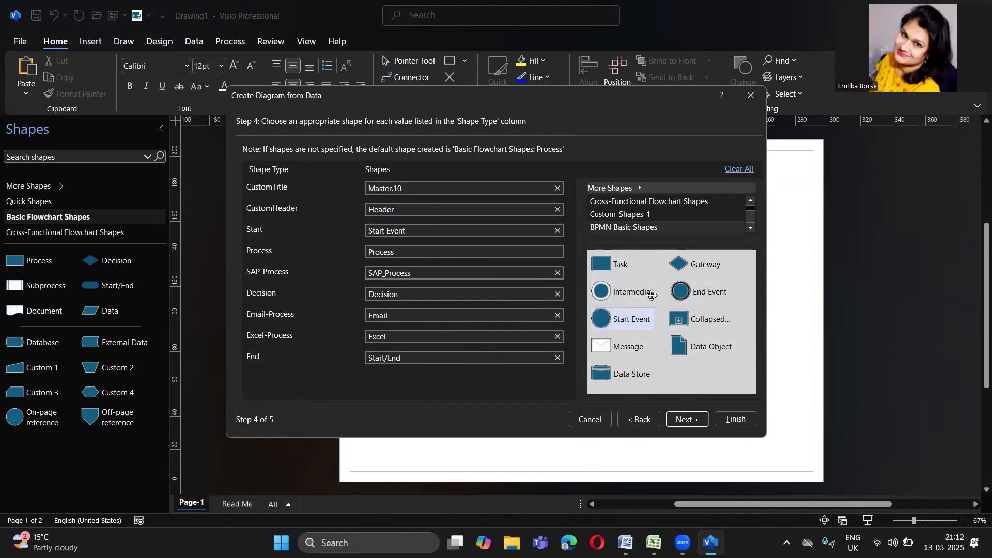
left_click_drag(685, 265, 388, 295)
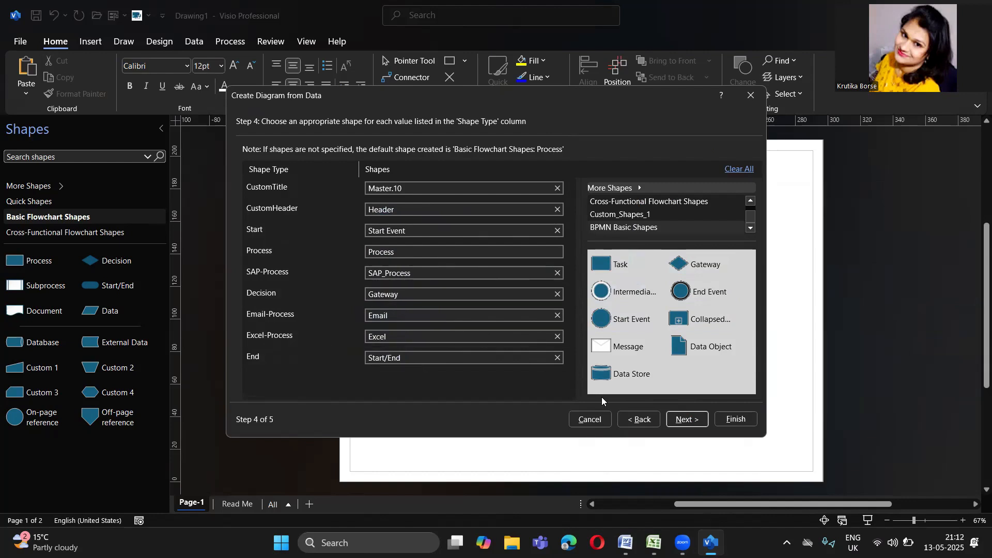
Accept the Next Step ID connection with comma delimiter and Connector Label mapping, and generate the flowchart.
left_click(675, 420)
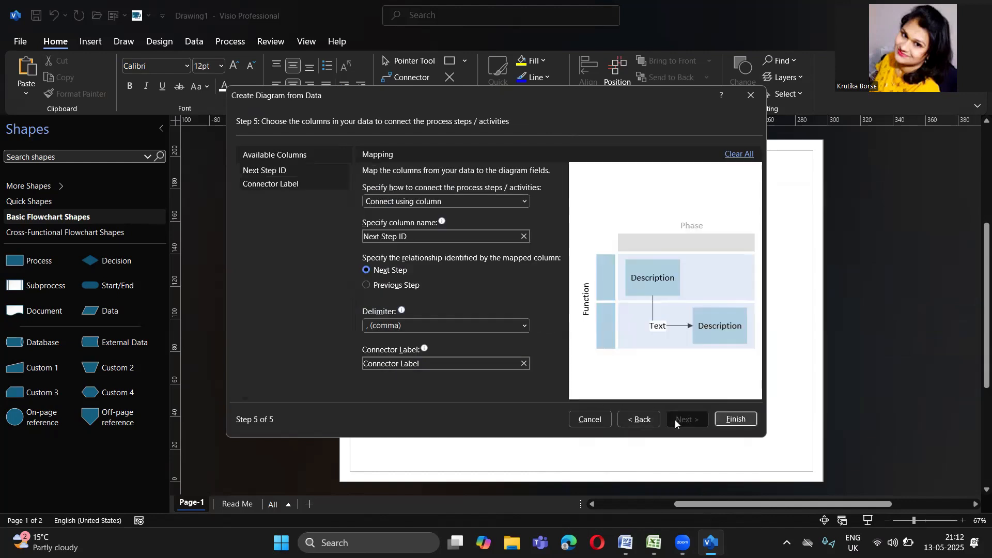
left_click(726, 420)
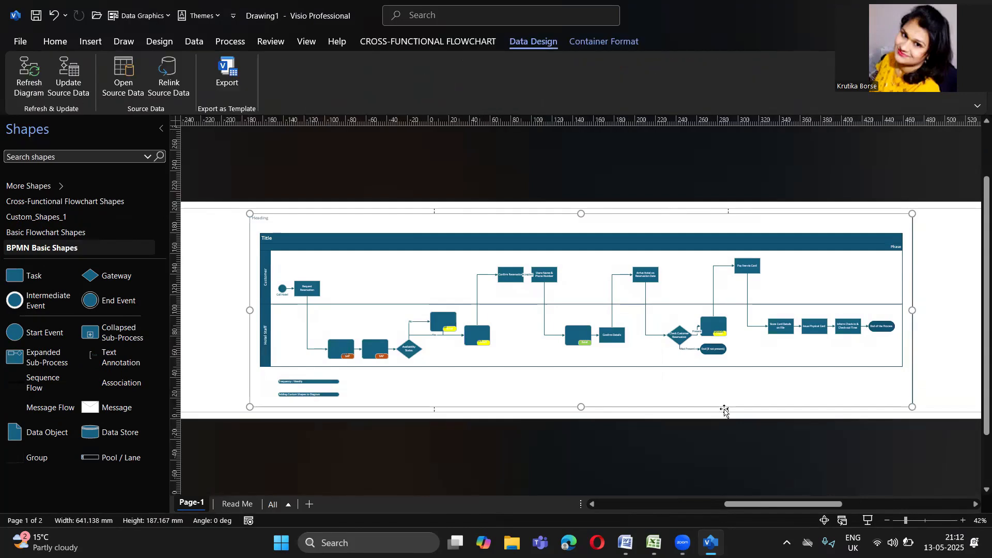
Move the "Frequency : Weekly" header shape from below the swimlanes to the flowchart's upper-left corner by the heading.
scroll(705, 397, "up", 5)
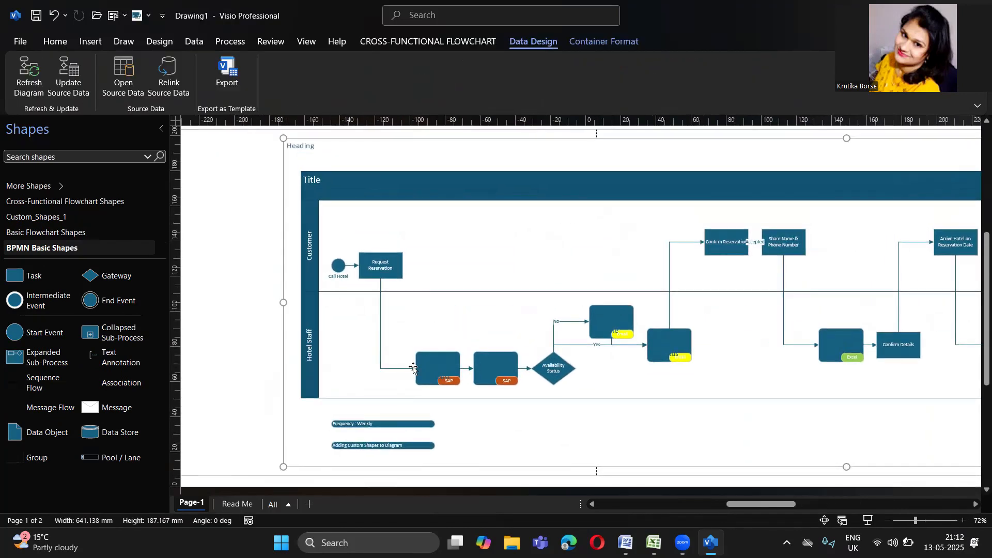
left_click(364, 425)
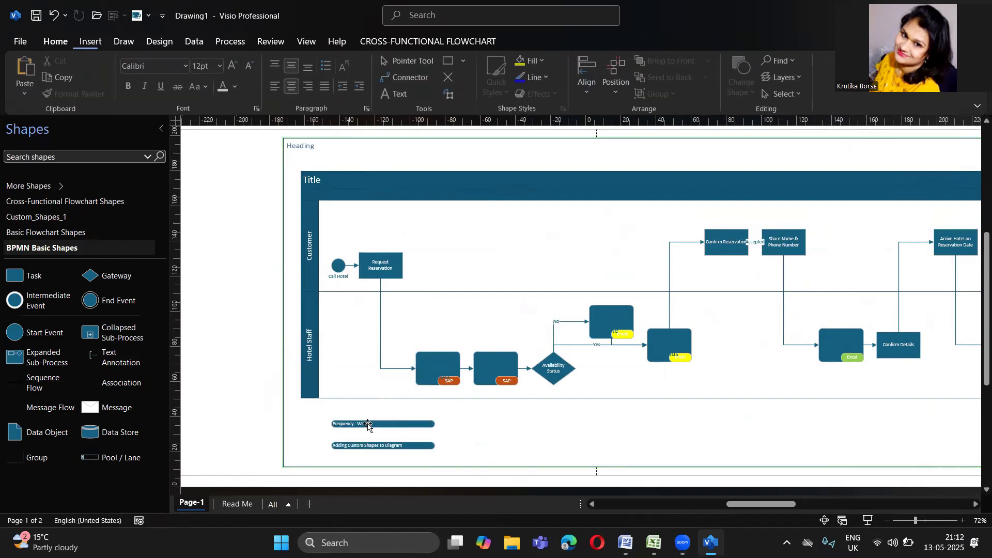
left_click_drag(364, 423, 232, 156)
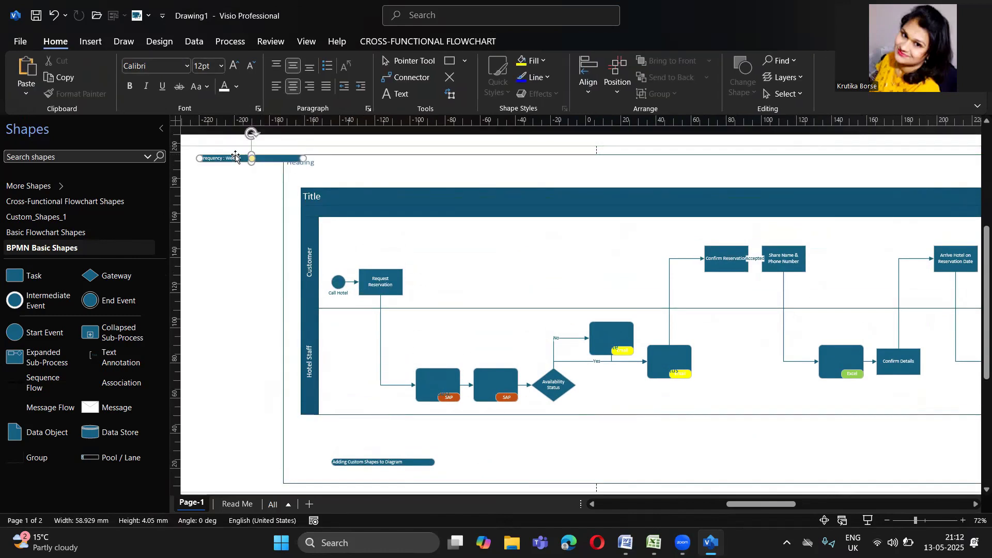
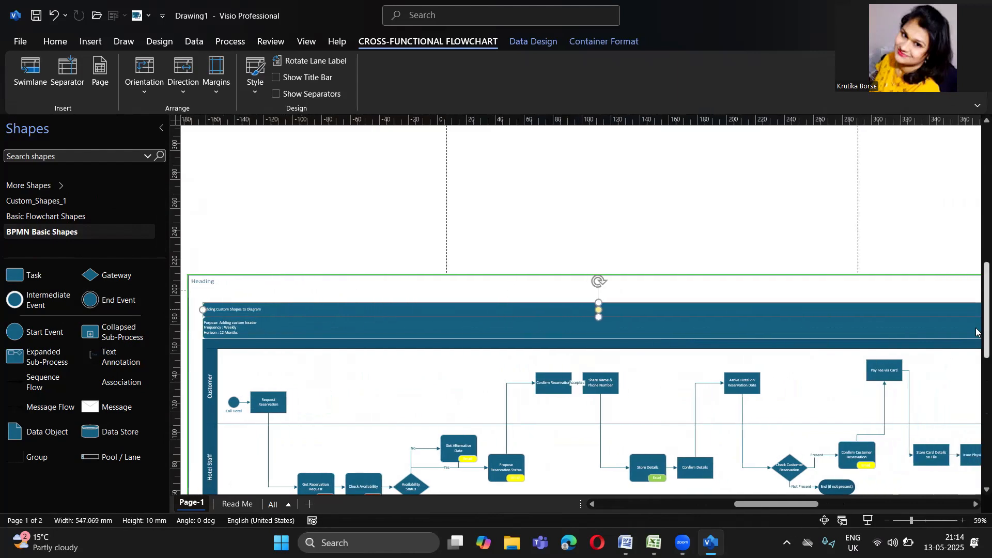
Widen the "Adding Custom Shapes to Diagram" title bar to about 621 mm, matching the flowchart's right edge.
scroll(976, 333, "down", 2)
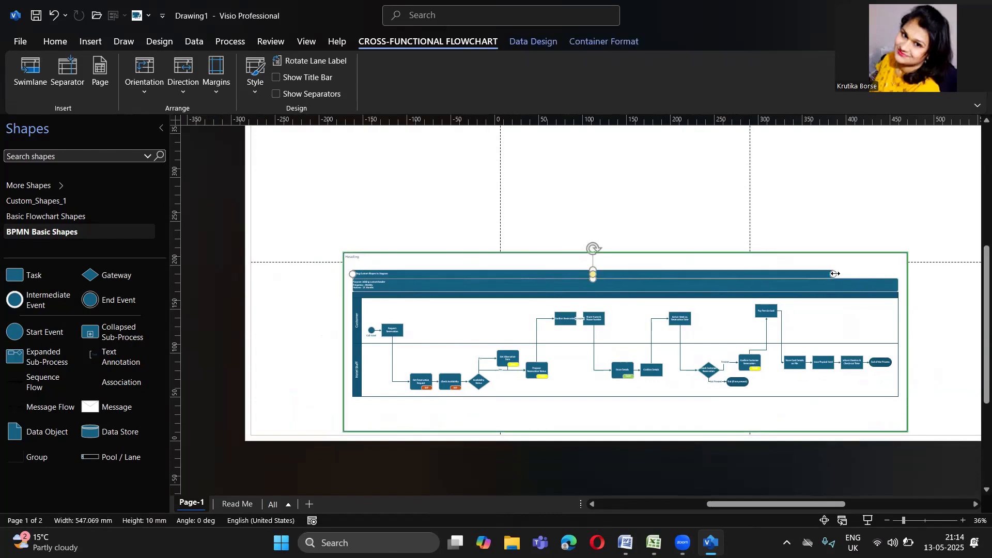
left_click_drag(831, 275, 898, 275)
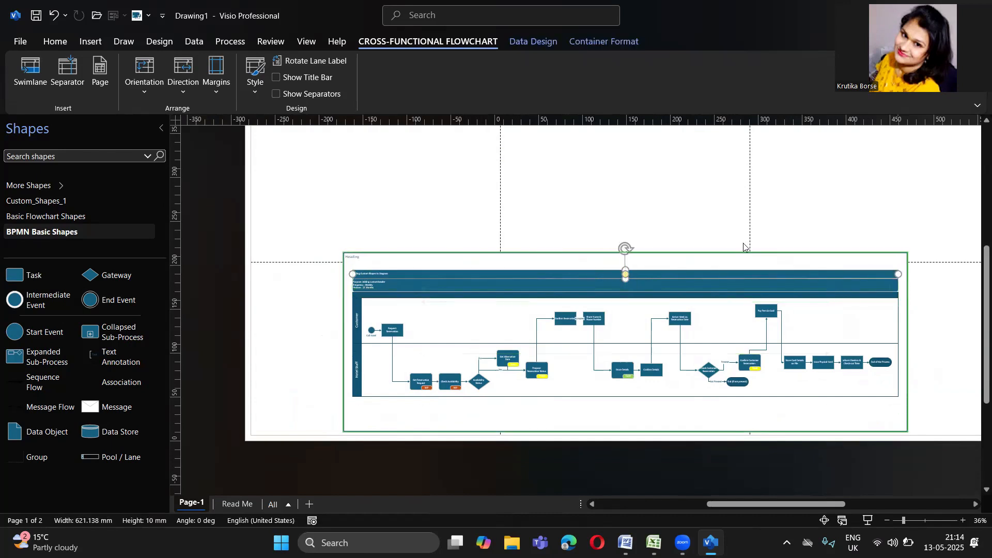
left_click(377, 244)
scroll(369, 246, "up", 3)
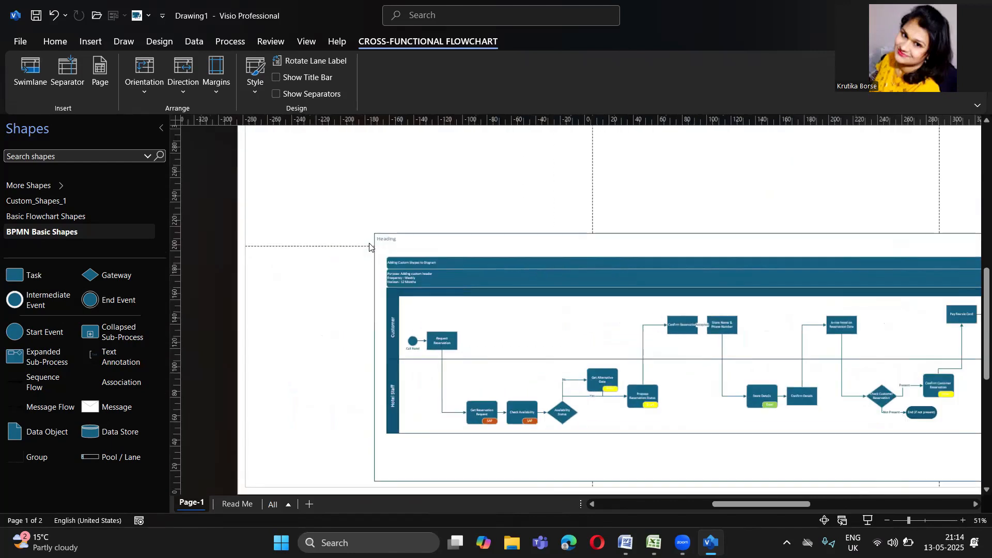
Undo the purpose, frequency and horizon header's last move, then place the header flush beneath the "Adding Custom Shapes to Diagram" title bar.
scroll(258, 274, "up", 2)
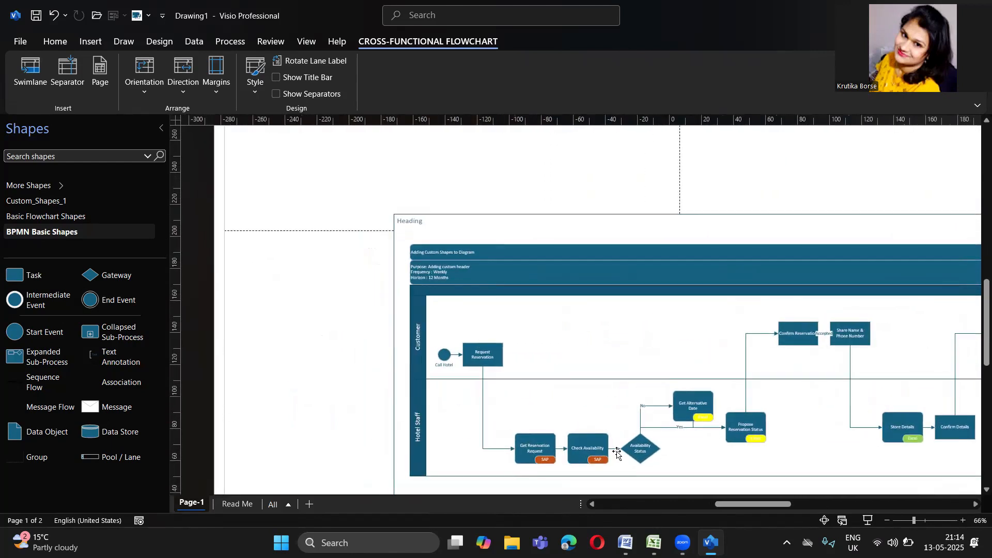
left_click(579, 275)
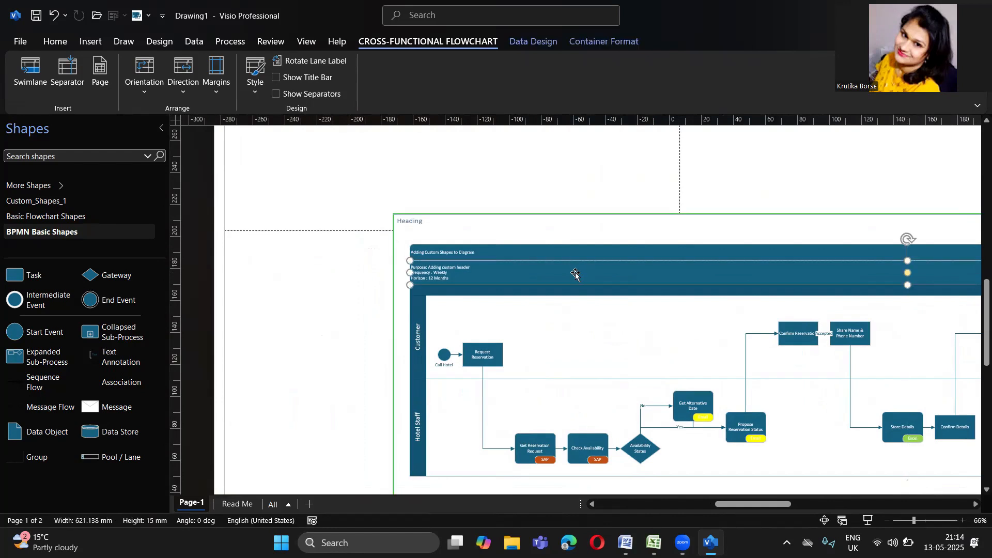
left_click(393, 249)
left_click(442, 254)
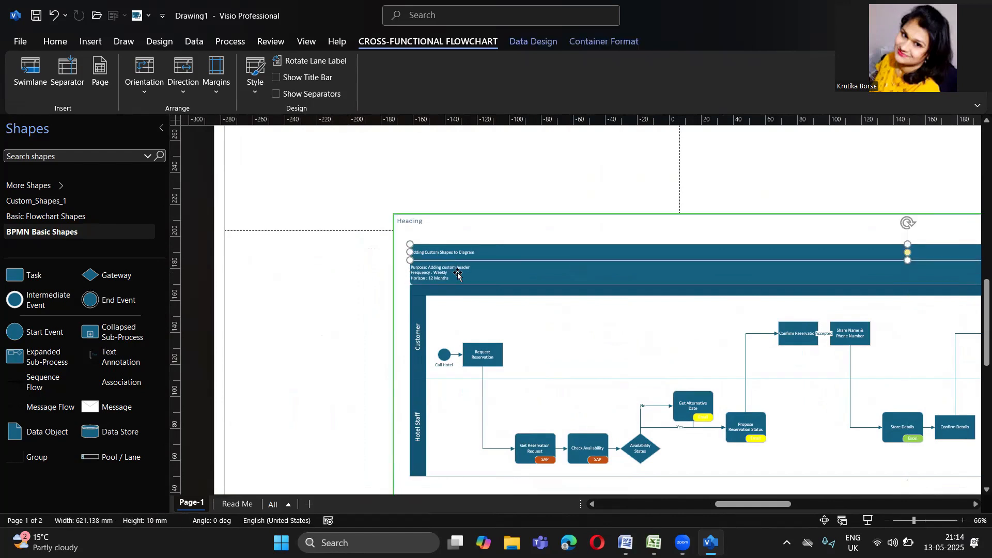
left_click(458, 274)
key("ctrl+z")
left_click(311, 290)
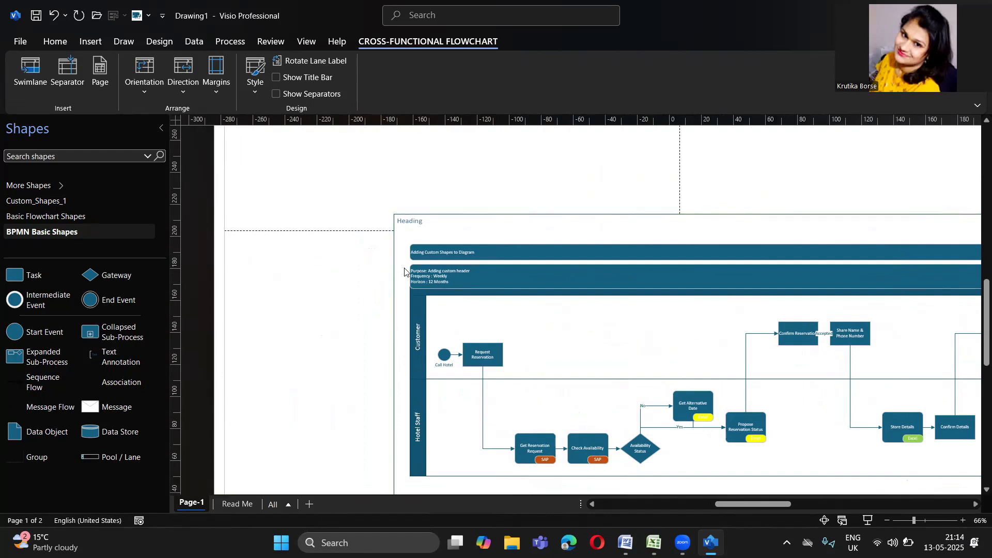
left_click_drag(440, 275, 439, 272)
left_click(457, 274)
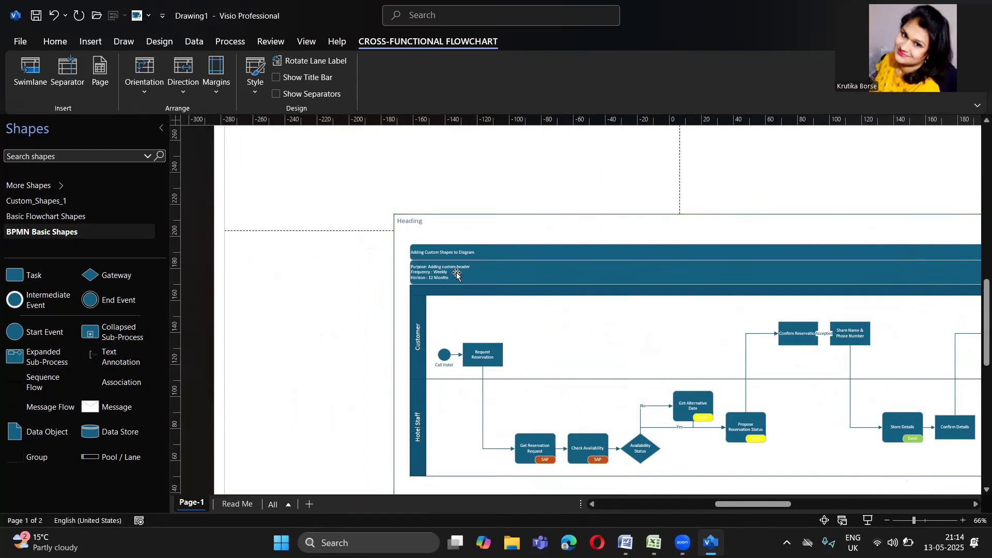
Open the purpose, frequency and horizon header's fill and line formatting, and set its outline to the darkest near-black theme shade.
right_click(457, 273)
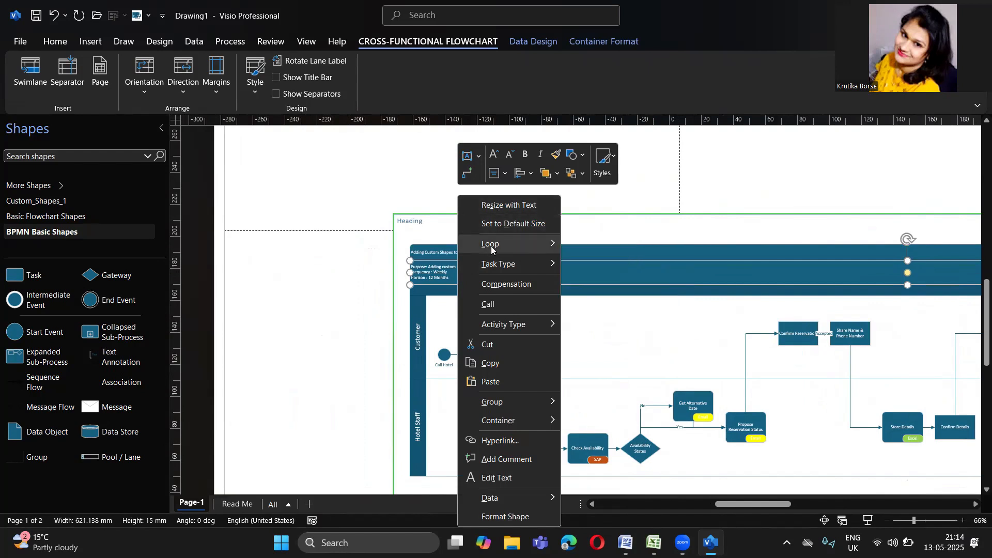
left_click(501, 517)
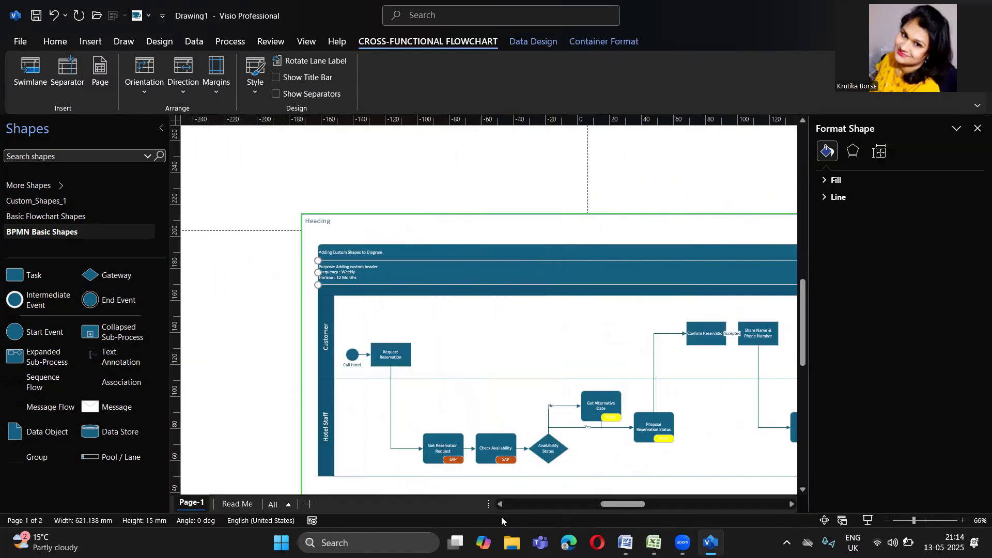
left_click(847, 181)
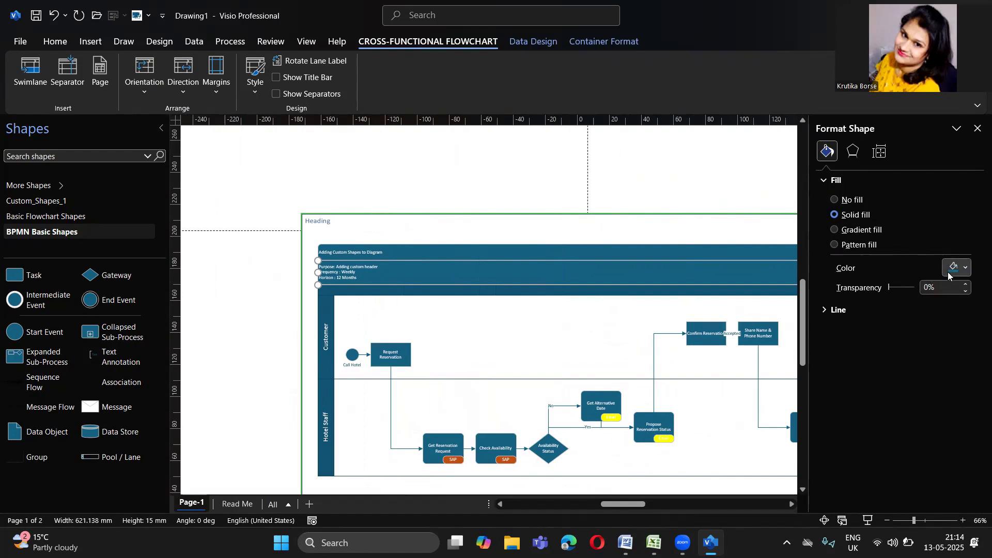
left_click(849, 309)
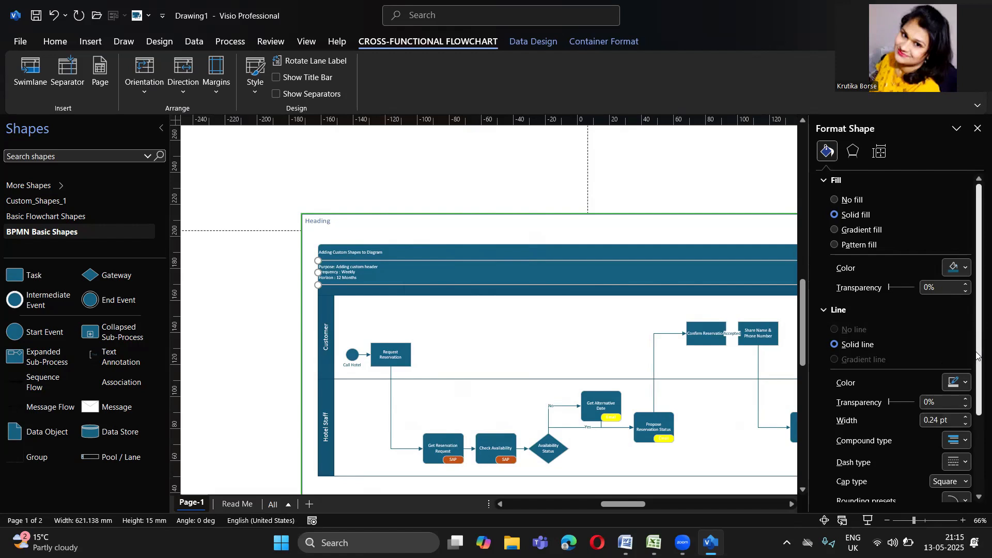
scroll(952, 343, "down", 1)
left_click(952, 344)
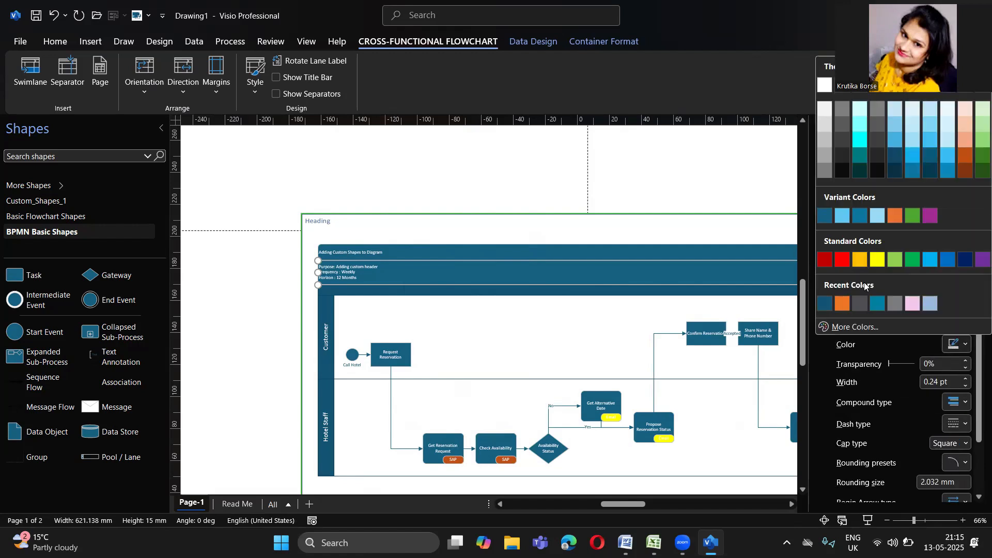
left_click(842, 170)
left_click(691, 208)
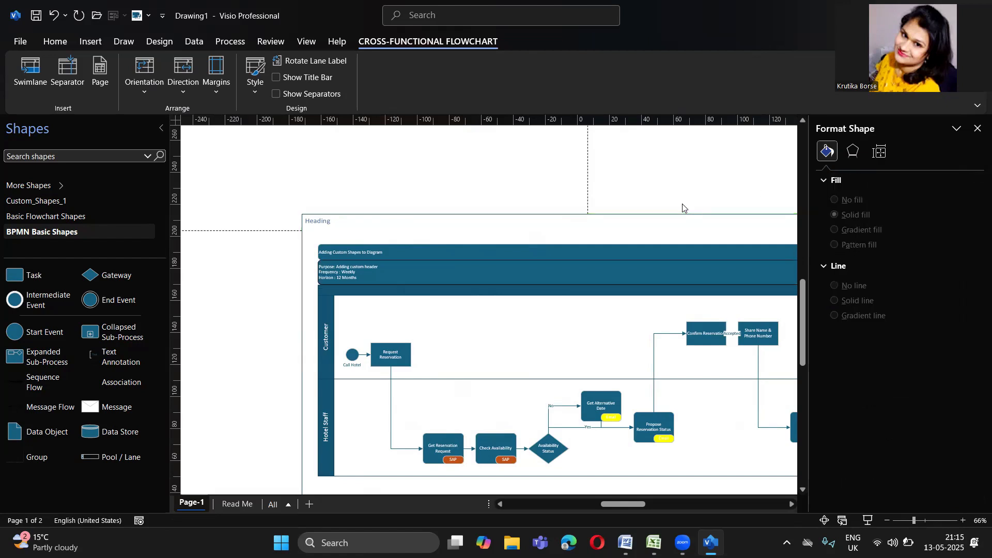
Change the purpose, frequency and horizon header's outline colour to a dark gray theme shade.
left_click(837, 266)
left_click(838, 266)
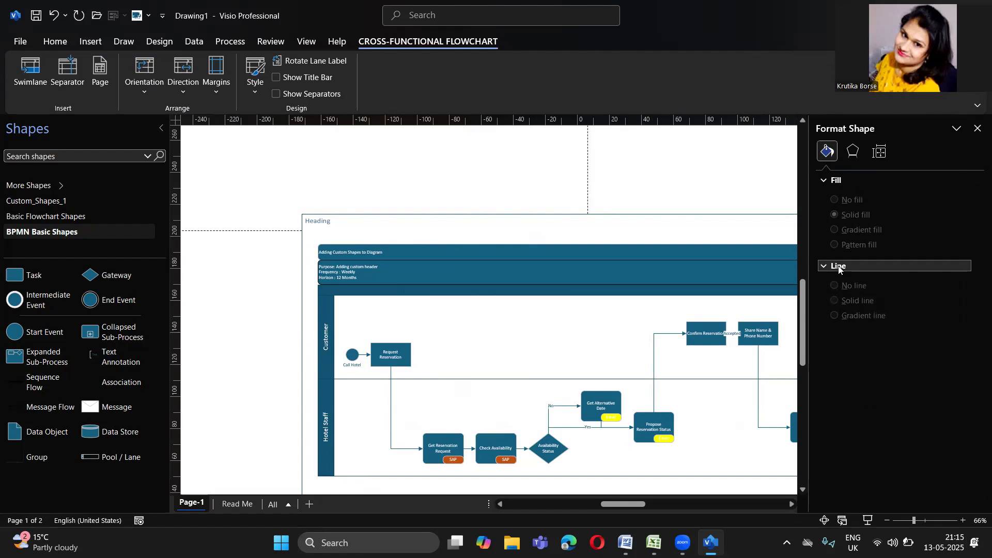
left_click(755, 268)
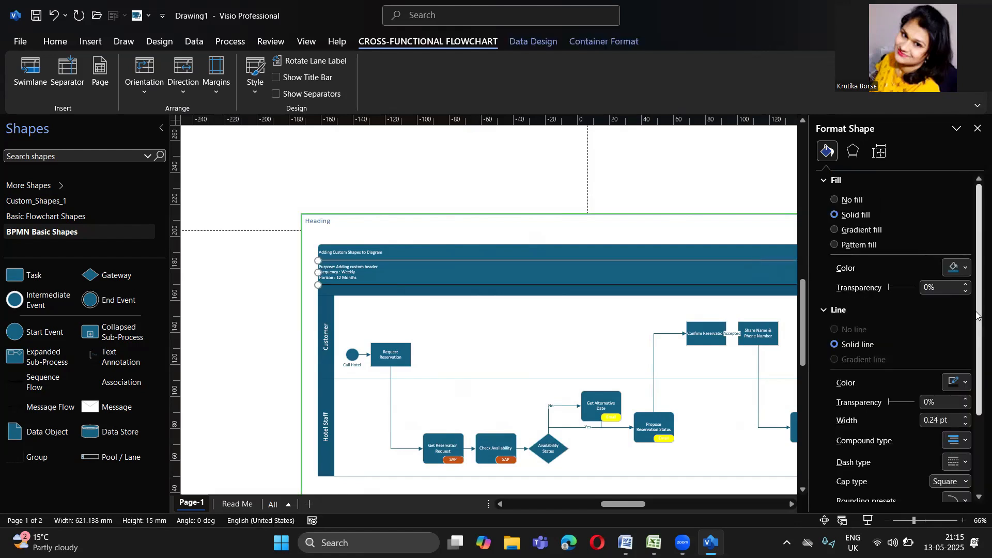
scroll(884, 383, "down", 2)
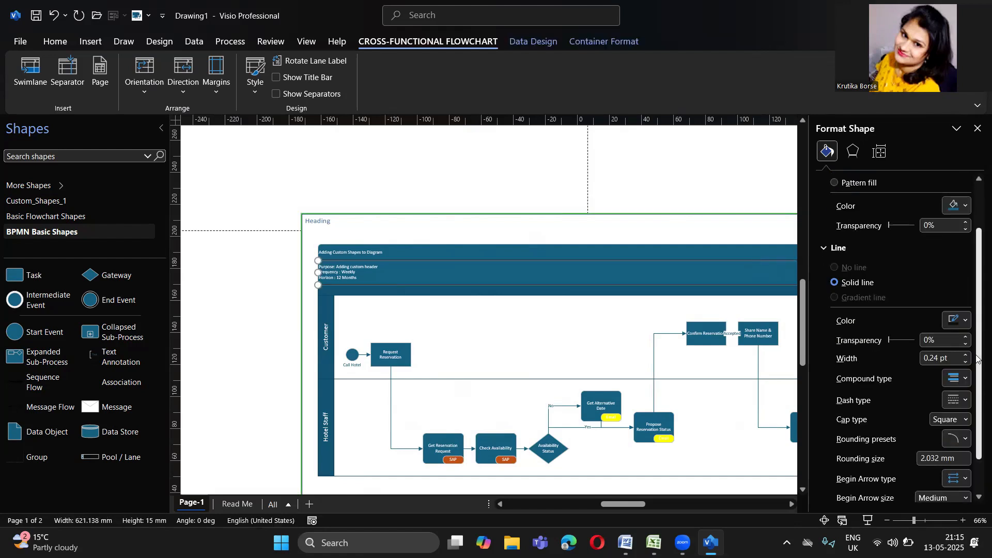
left_click(962, 321)
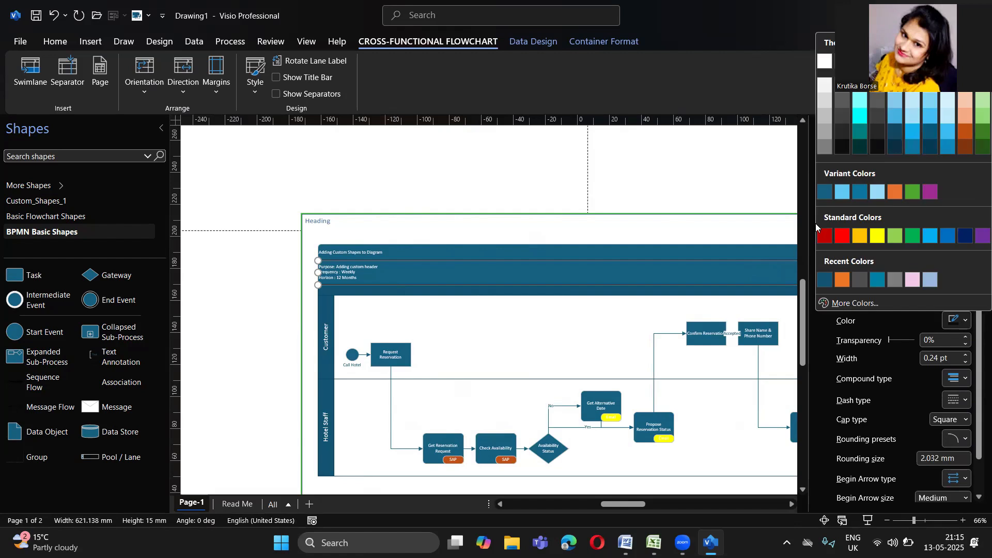
left_click(843, 105)
left_click(563, 222)
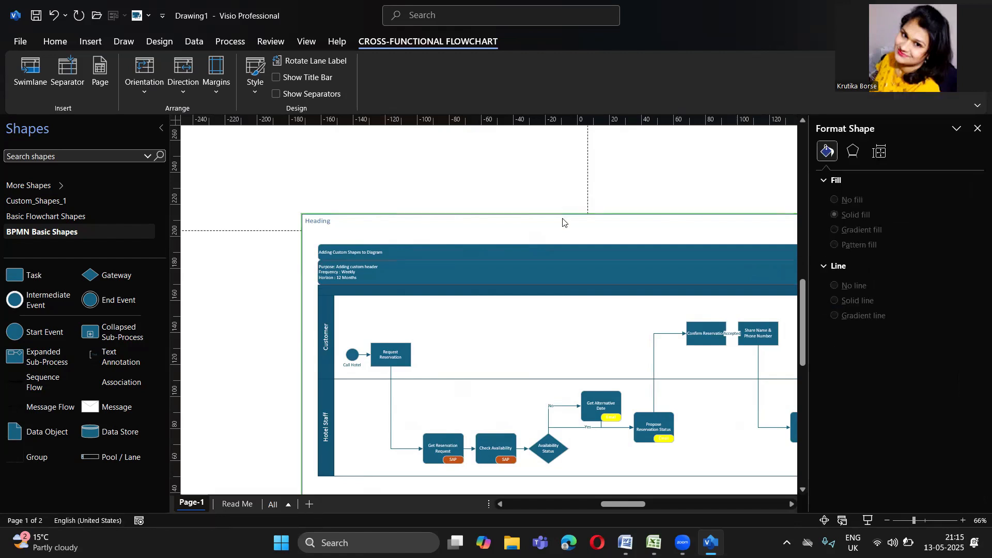
Set the outline of the "Adding Custom Shapes to Diagram" title bar to the same dark gray theme shade.
left_click(448, 254)
key("Escape")
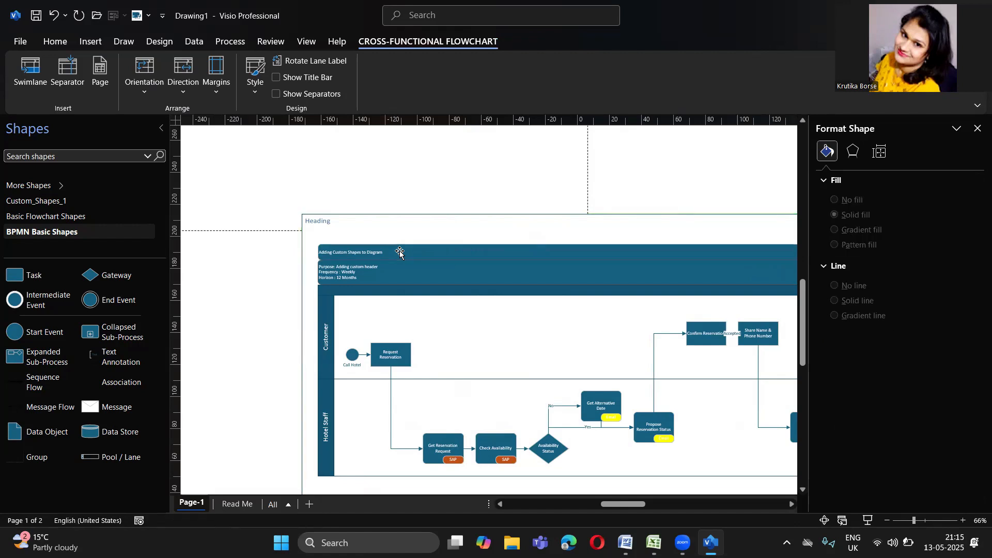
left_click(675, 263)
left_click(675, 250)
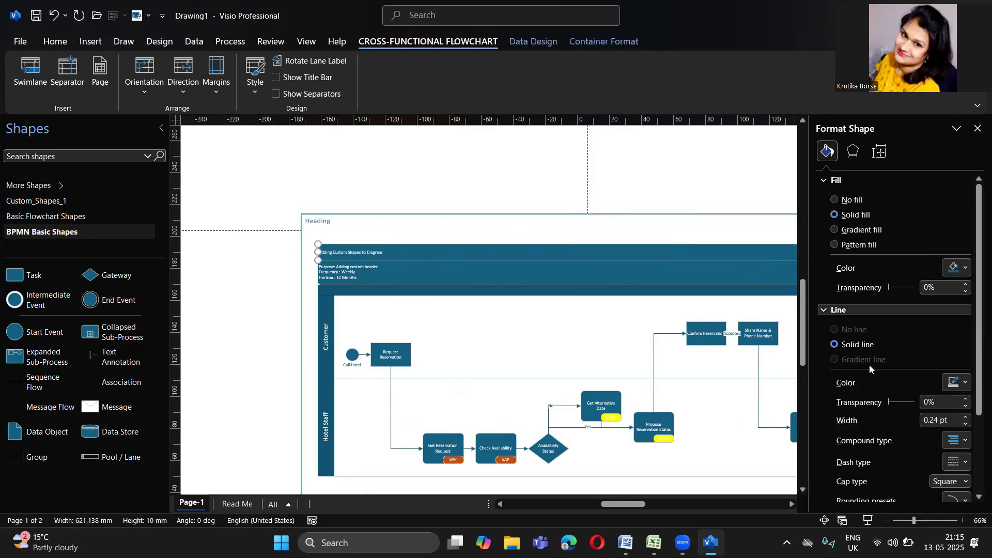
left_click(956, 382)
left_click(841, 165)
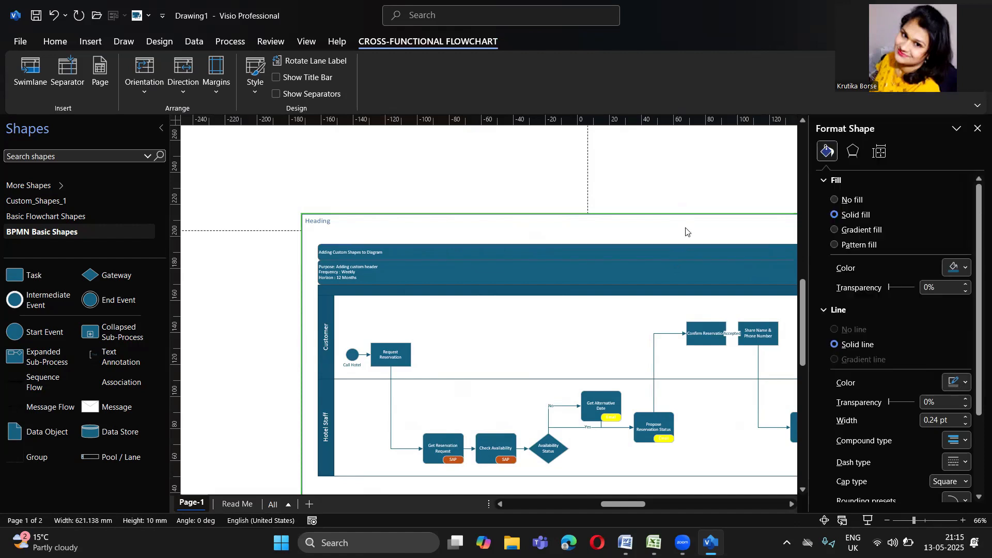
left_click(637, 211)
Examine the outer container frame and the boundary between the two header bars across the flowchart's width.
left_click(302, 230)
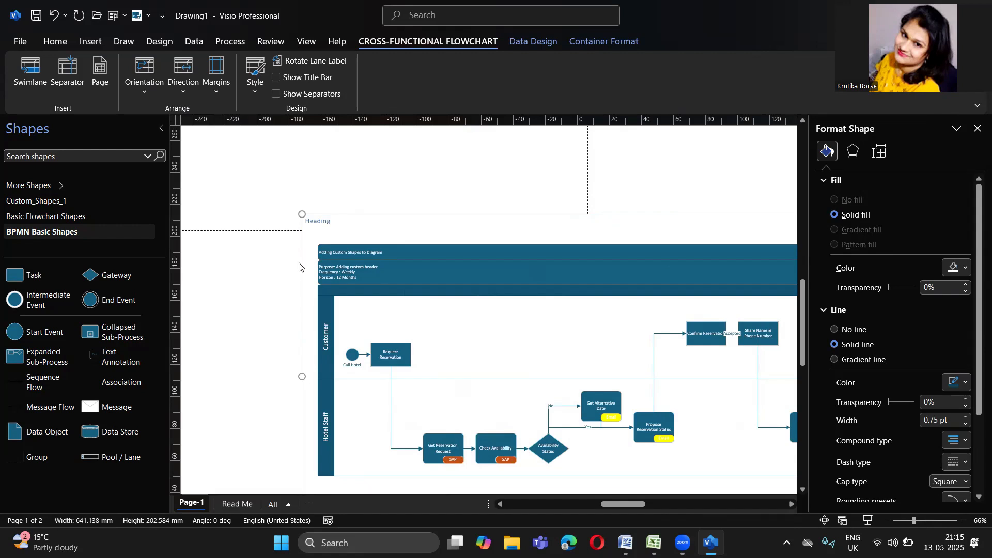
left_click(280, 305)
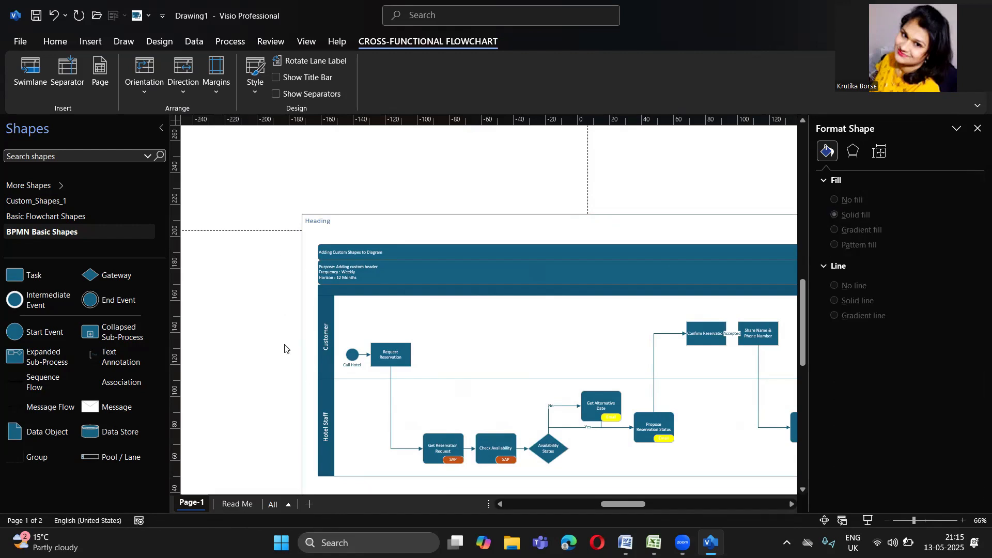
scroll(620, 505, "right", 5)
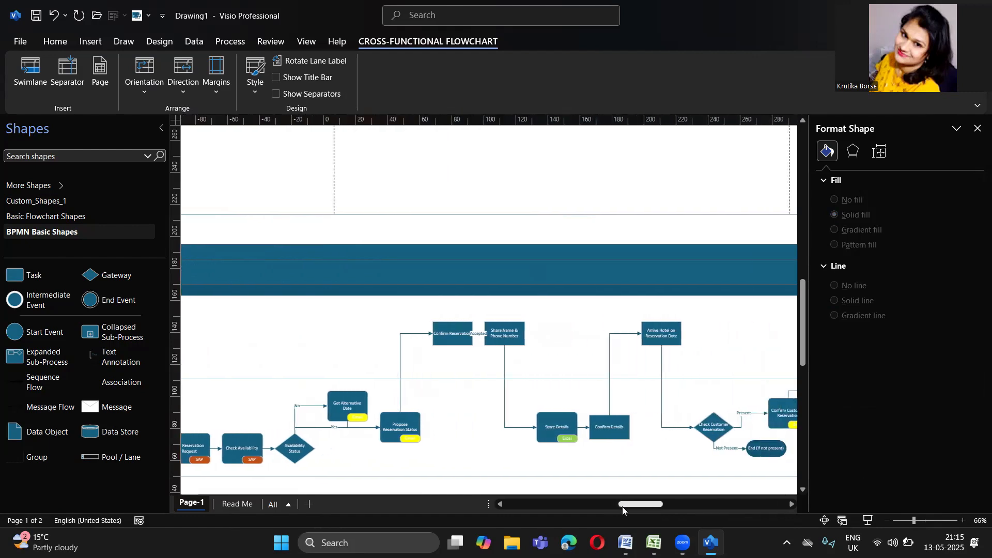
mouse_move(623, 507)
left_mouse_down()
mouse_move(649, 507)
mouse_move(589, 501)
mouse_move(601, 504)
left_mouse_up()
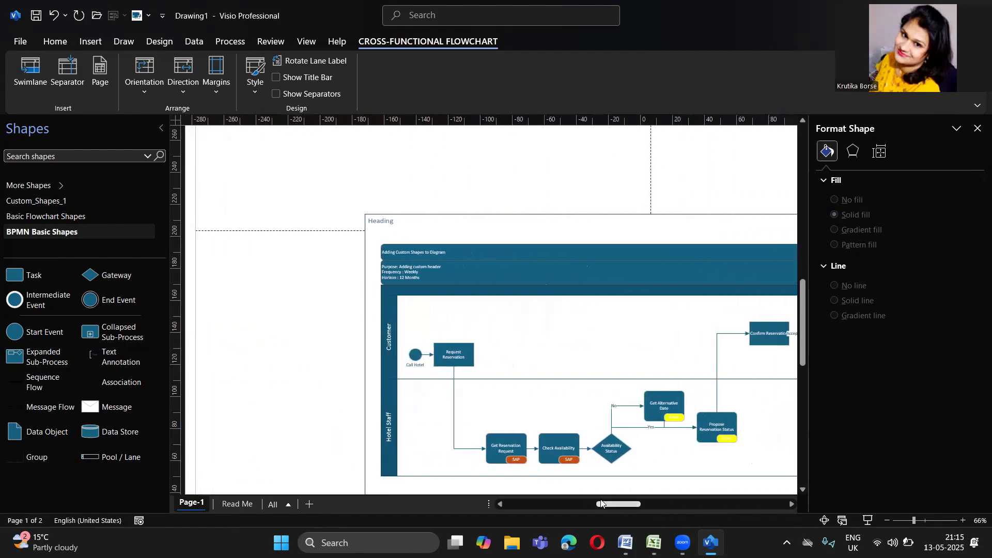
left_click(445, 254)
scroll(447, 254, "up", 3)
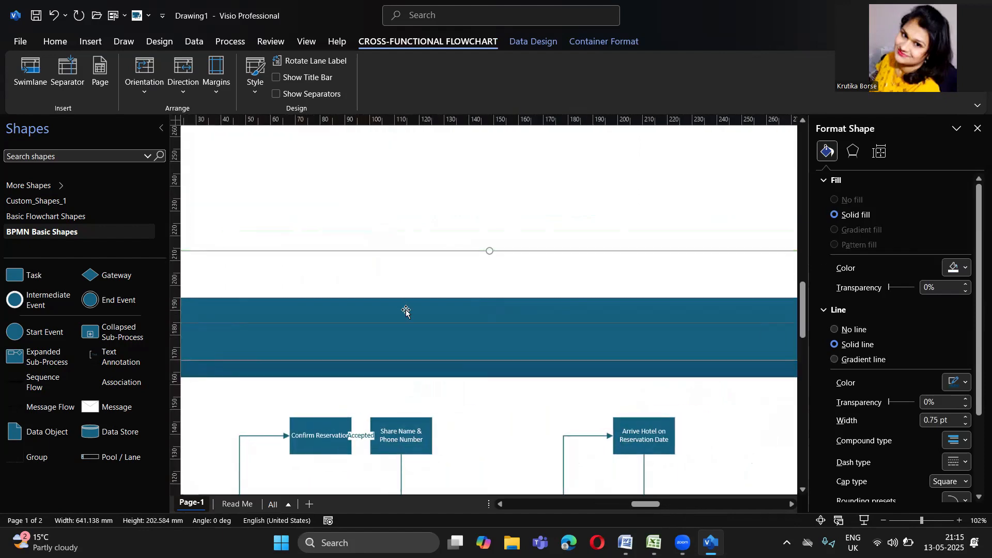
left_click(406, 311)
scroll(405, 308, "down", 6)
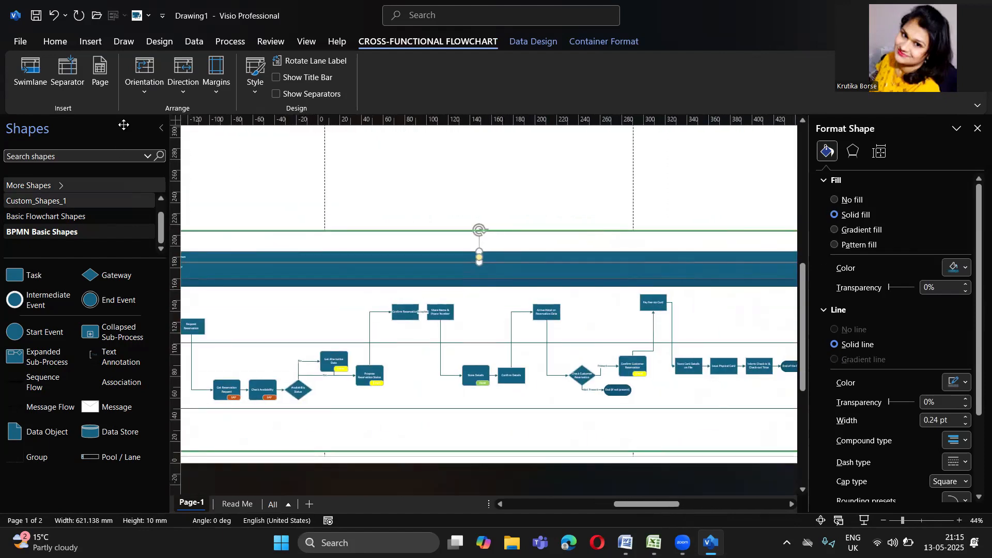
Collapse the Shapes window to enlarge the drawing area, and review the swimlanes, tasks and headers.
left_click(161, 128)
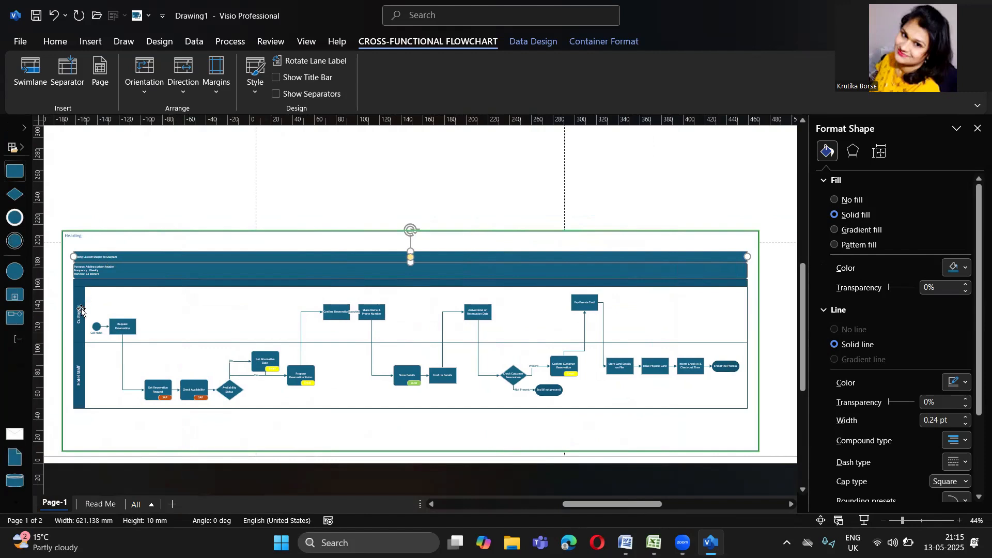
scroll(89, 263, "left", 3)
scroll(89, 262, "down", 1)
scroll(89, 263, "up", 1)
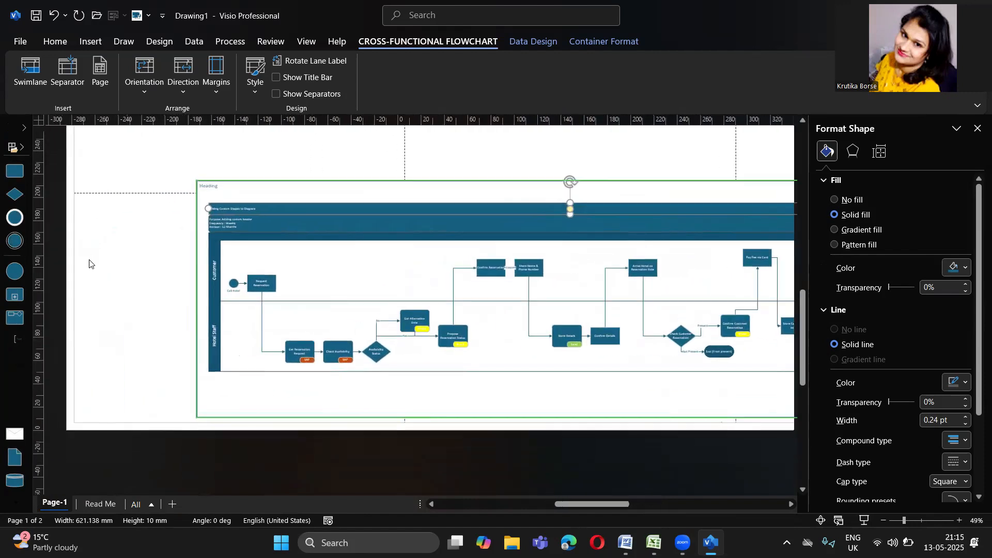
scroll(89, 262, "up", 5)
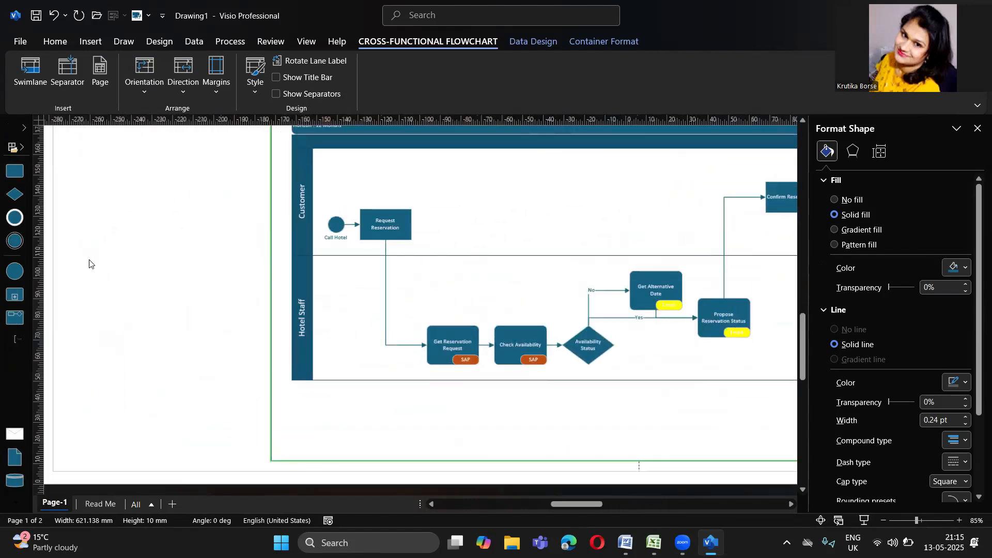
left_click(451, 343)
left_click(521, 345)
left_click(187, 345)
scroll(187, 344, "up", 2)
scroll(187, 344, "right", 2)
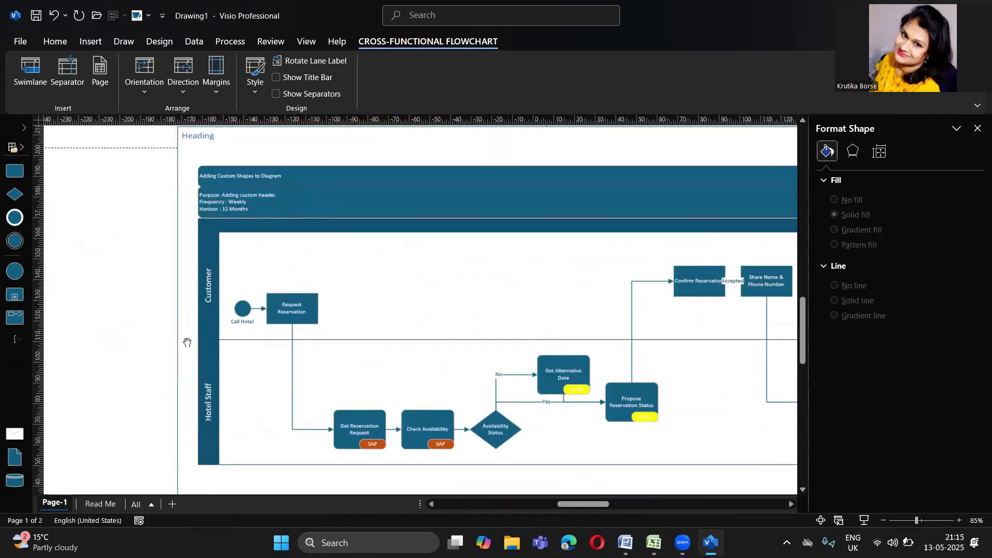
scroll(187, 342, "right", 2)
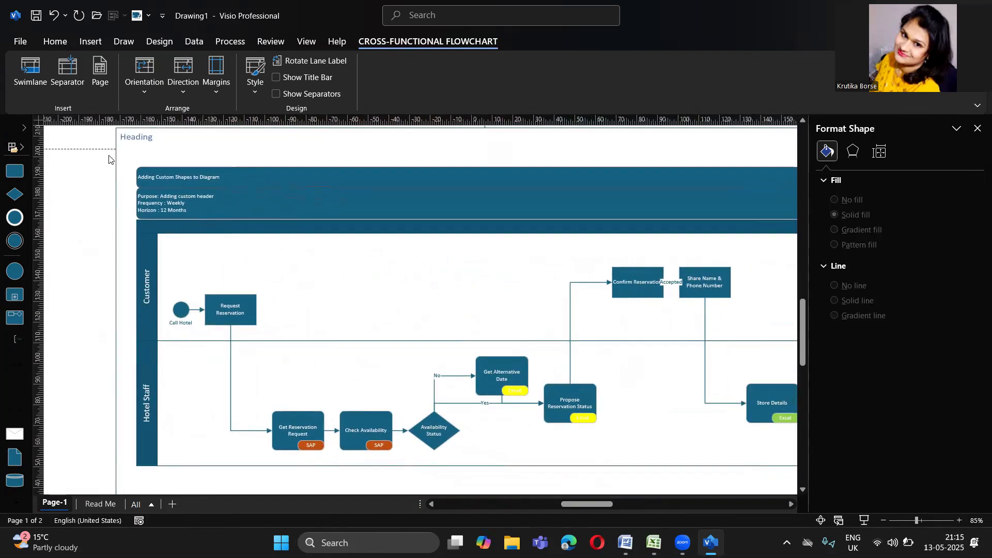
Remove the "Heading" label from the container around the flowchart by applying the No Heading style.
left_click(116, 153)
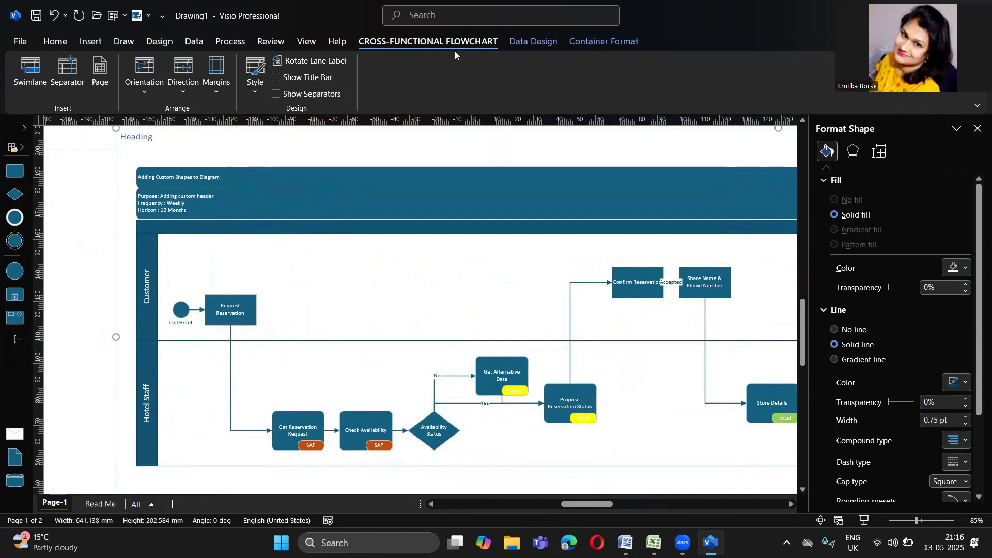
left_click(540, 44)
left_click(608, 41)
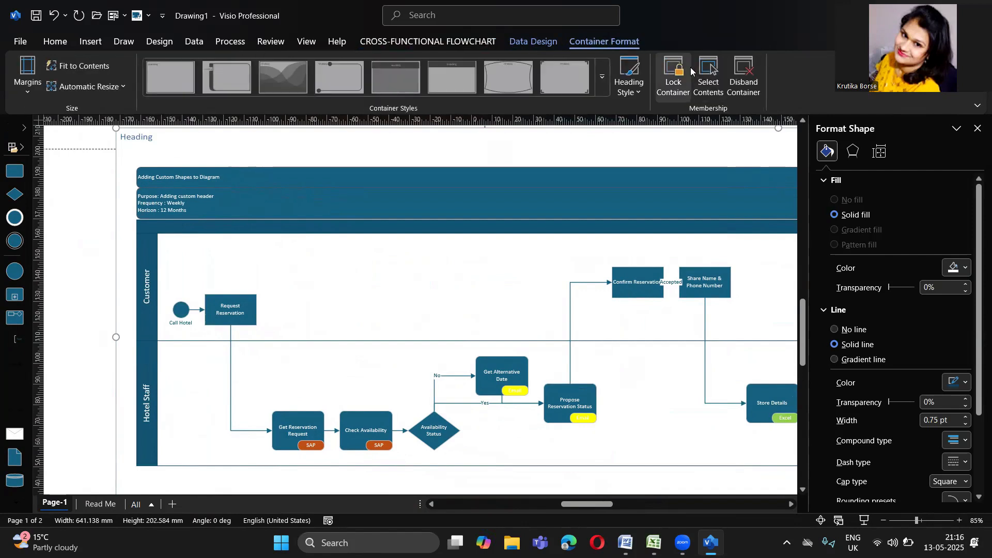
left_click(629, 77)
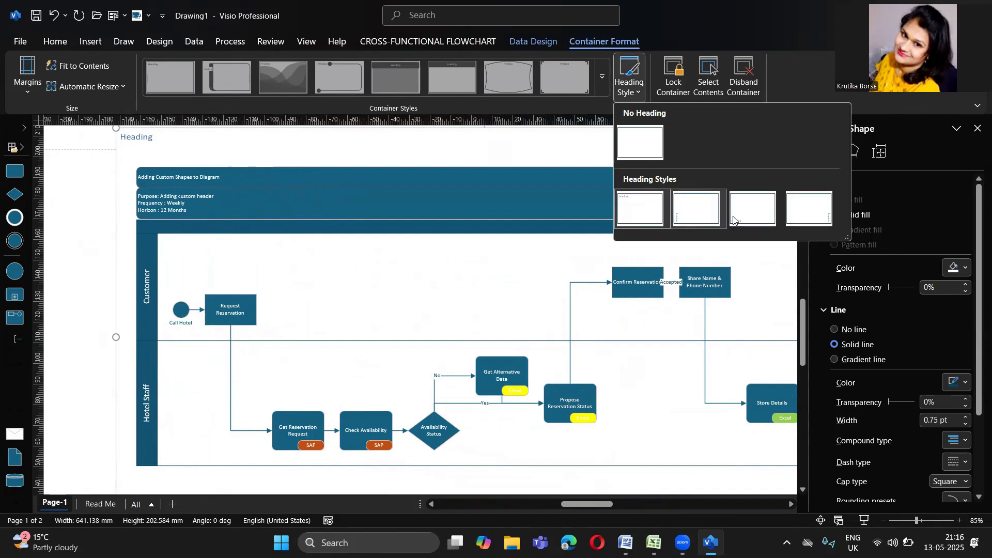
left_click(634, 157)
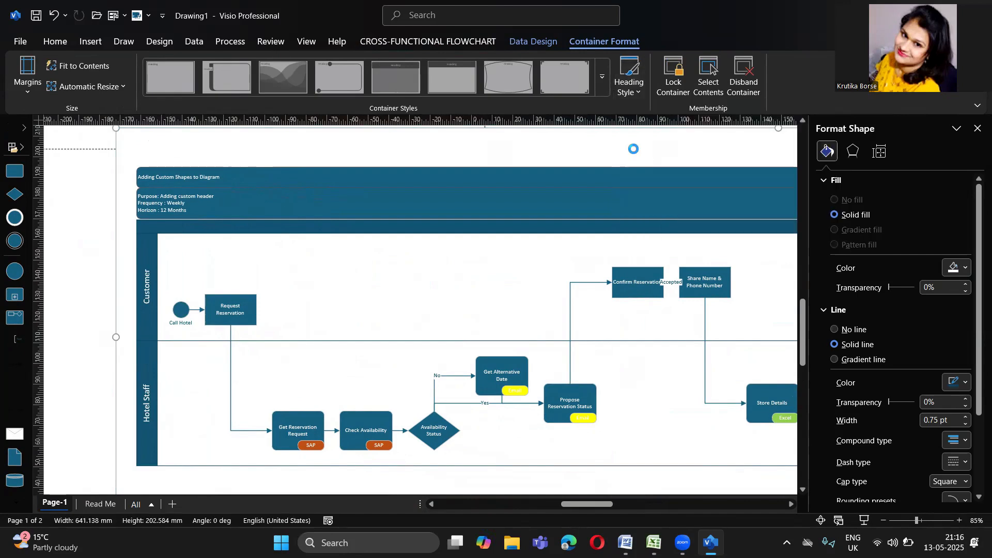
left_click(105, 228)
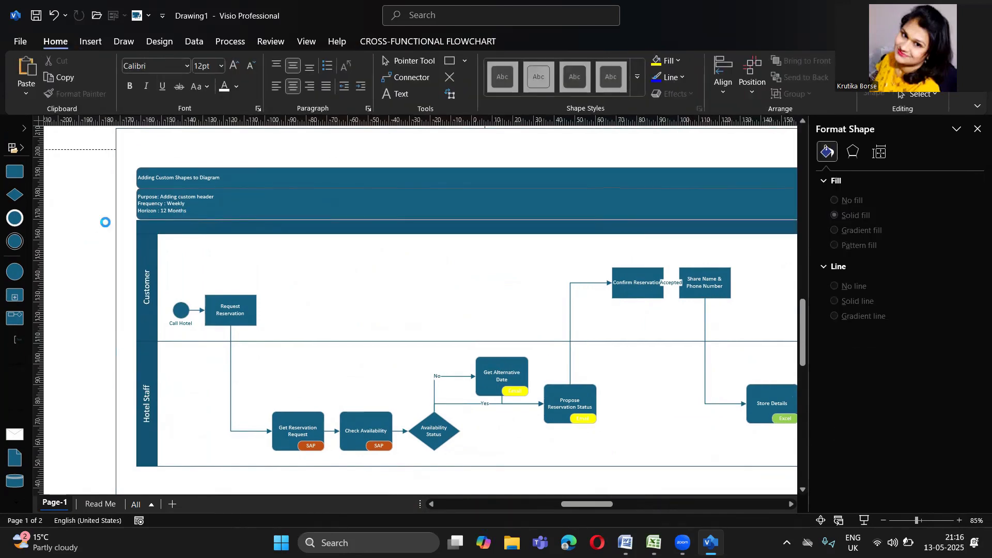
Save the drawing in the Visio folder on the desktop as CustomShapes_Sample_Visio.
key("alt+f")
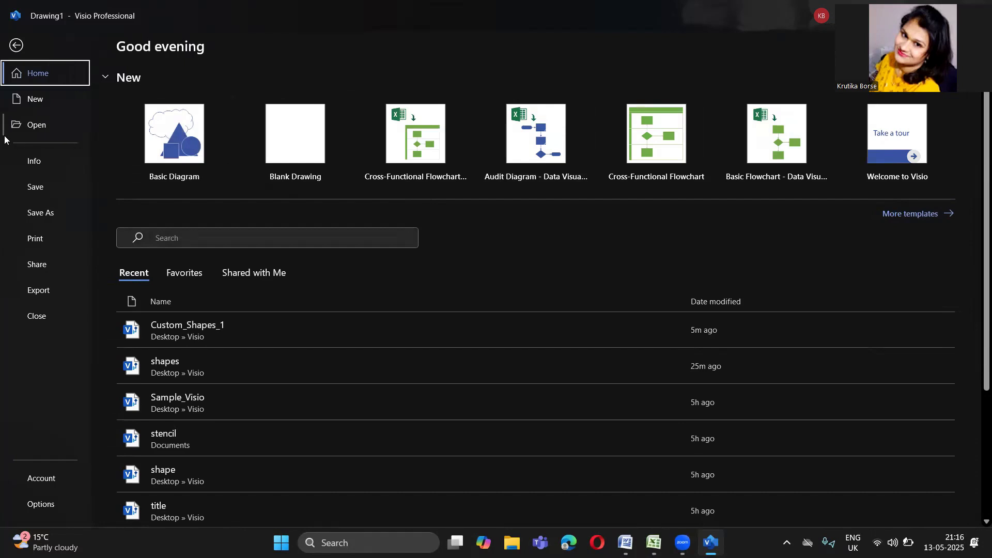
left_click(36, 187)
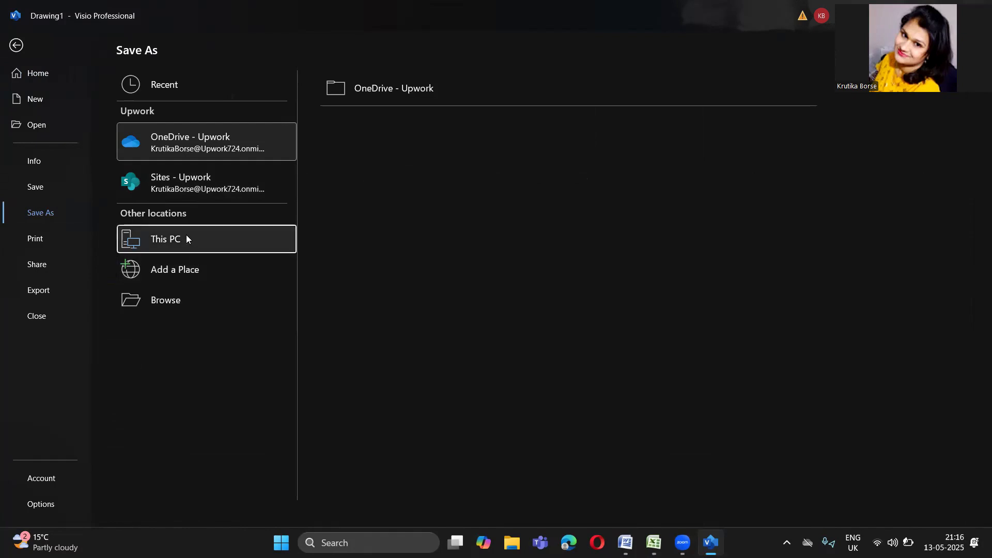
left_click(187, 238)
left_click(405, 150)
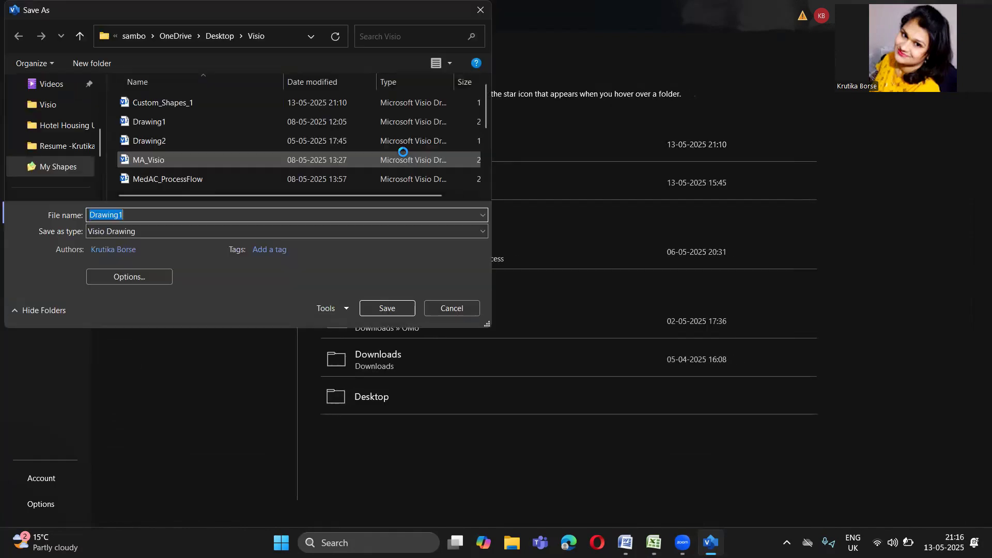
key("BackSpace")
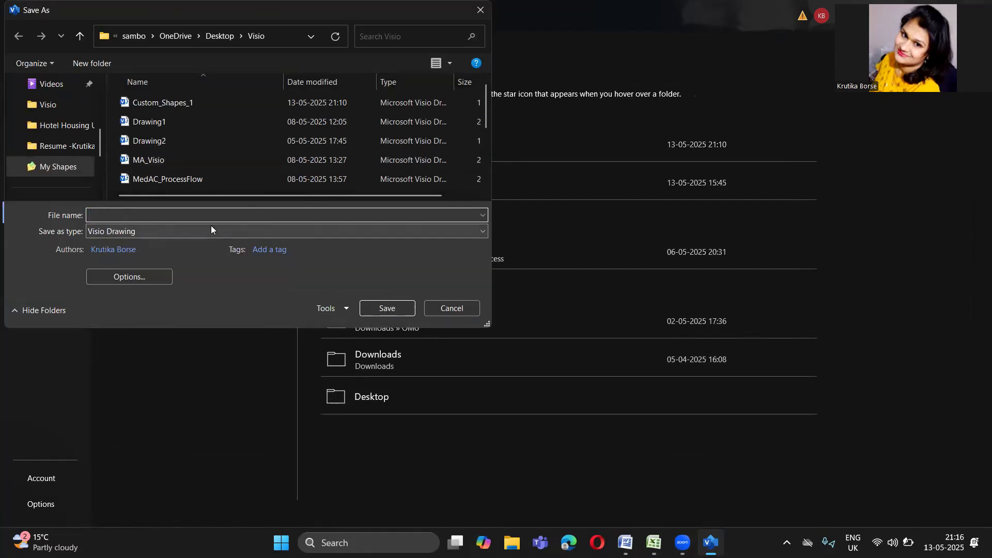
type("Custom")
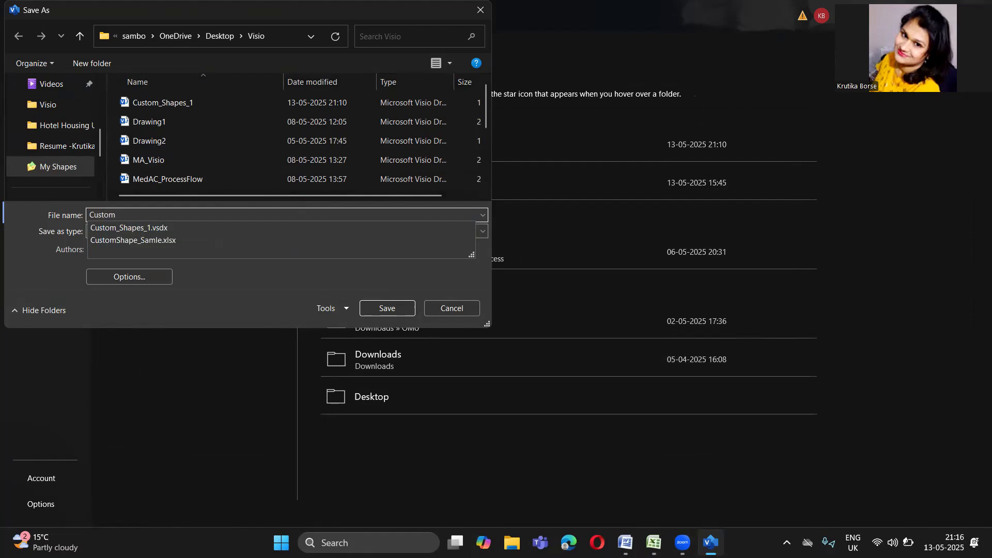
type("Shapes_Sample_Visio")
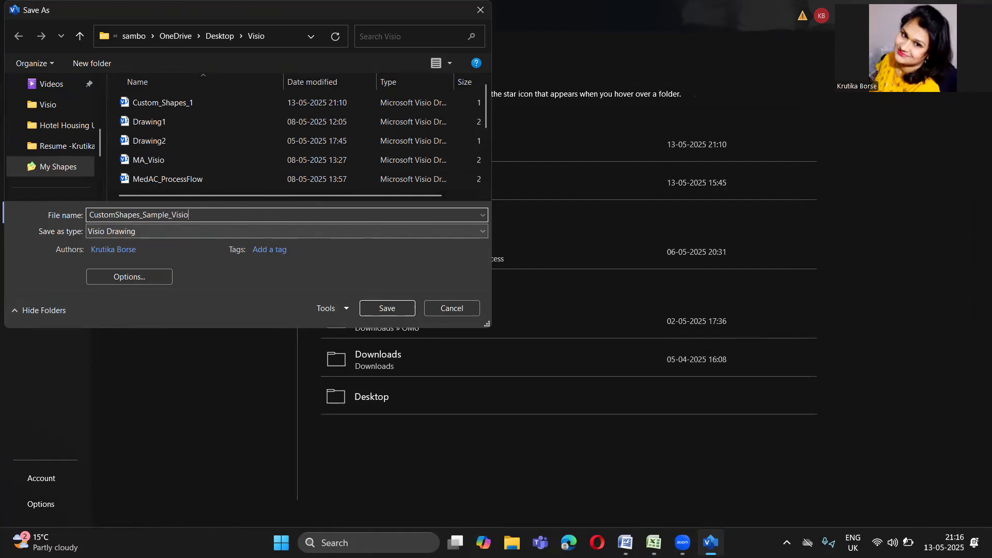
key("Return")
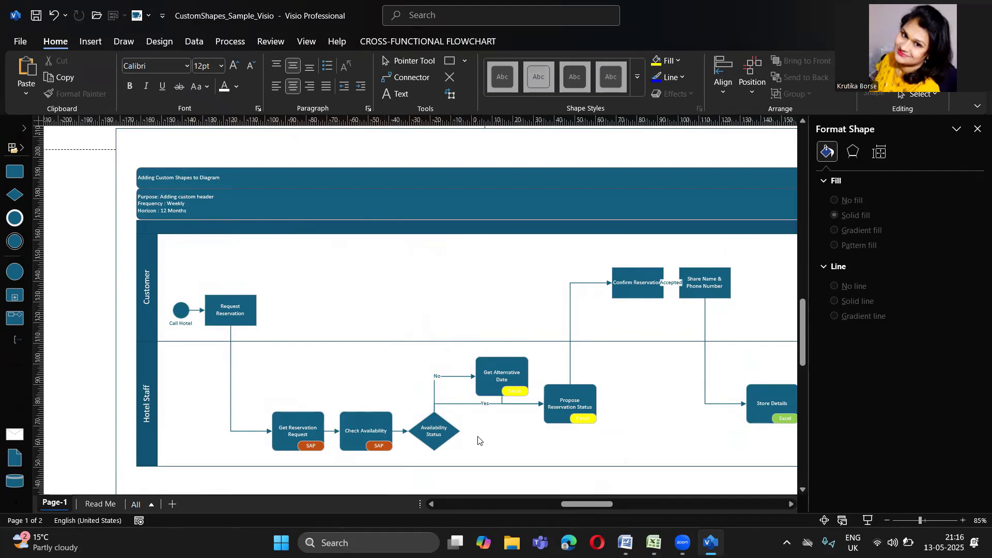
Switch to the Excel process table and set the shape type of the "Get Alternative Date" step to SAP-Process.
left_click(654, 543)
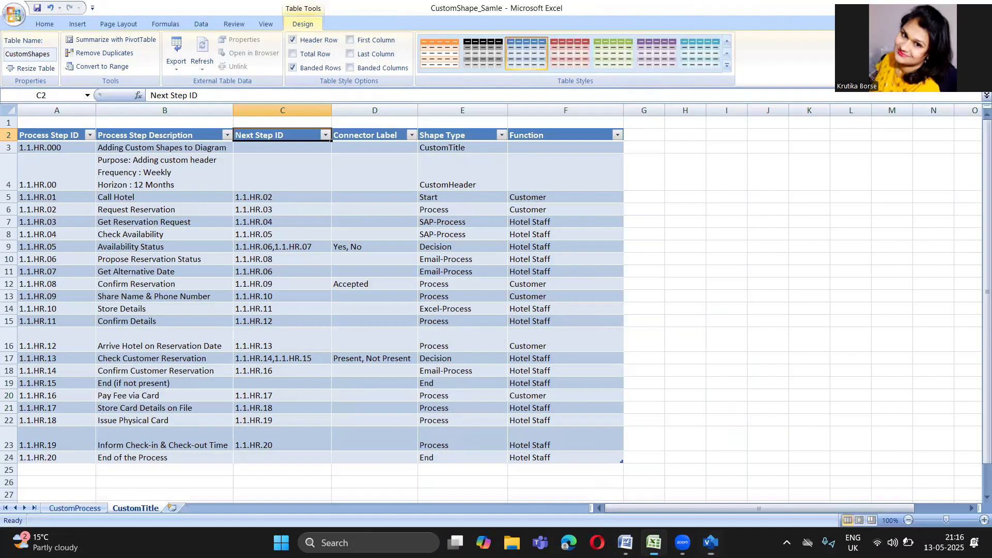
left_click(445, 272)
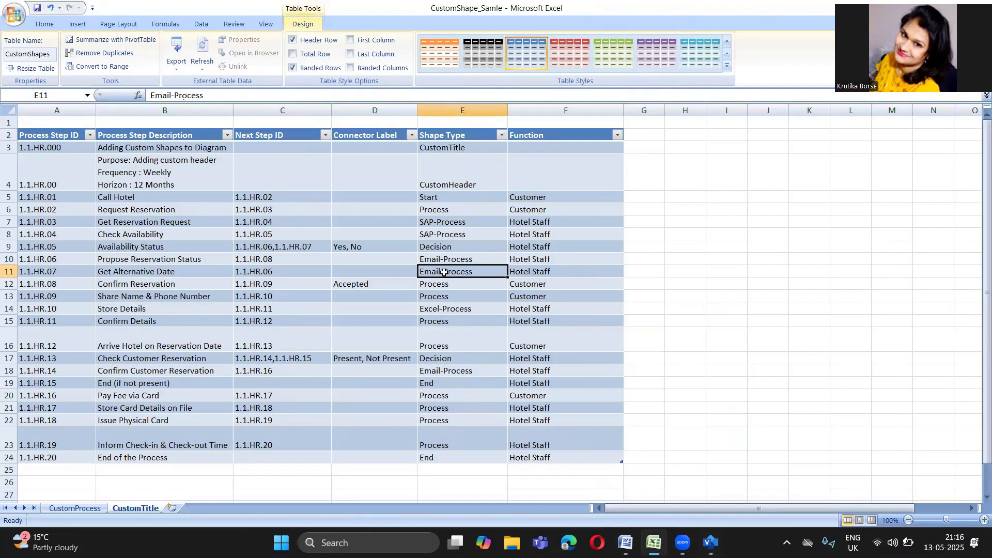
double_click(444, 272)
key("BackSpace")
key("BackSpace")
key("BackSpace")
key("BackSpace")
key("BackSpace")
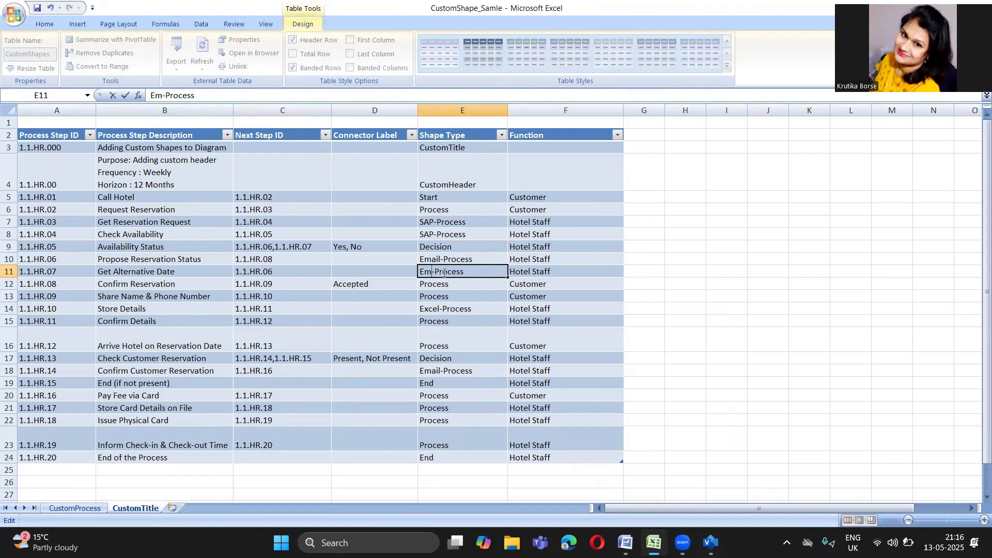
type("SAP")
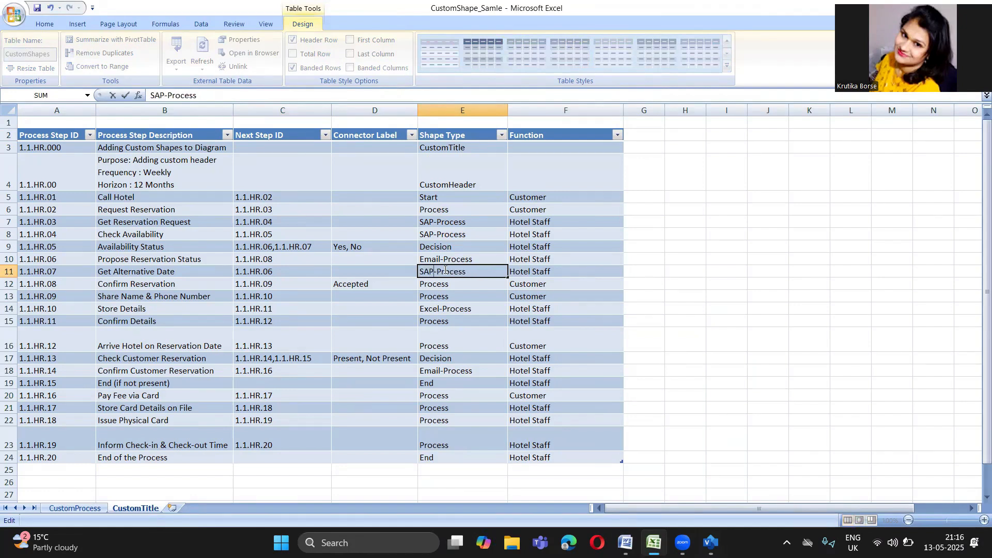
left_click(447, 292)
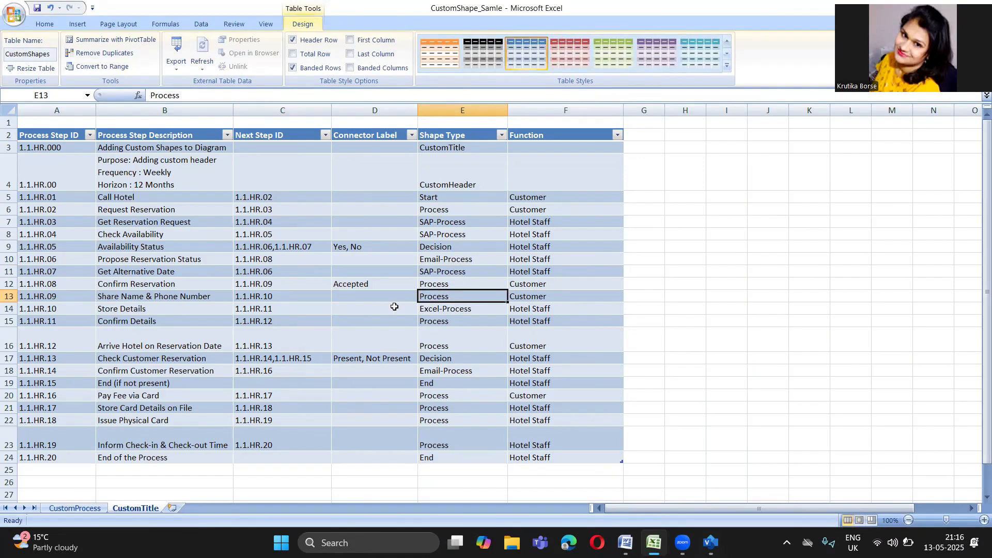
left_click(440, 309)
left_click(436, 372)
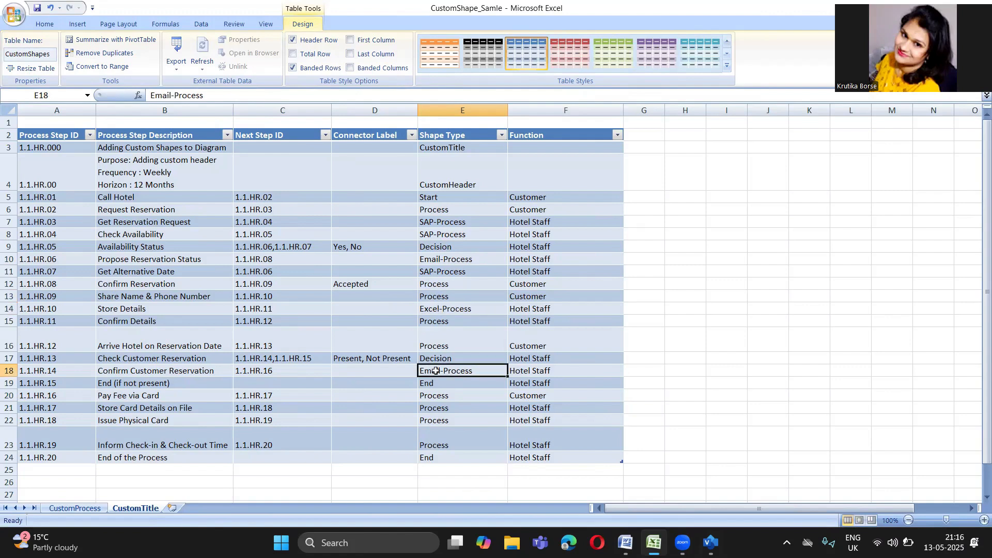
double_click(438, 370)
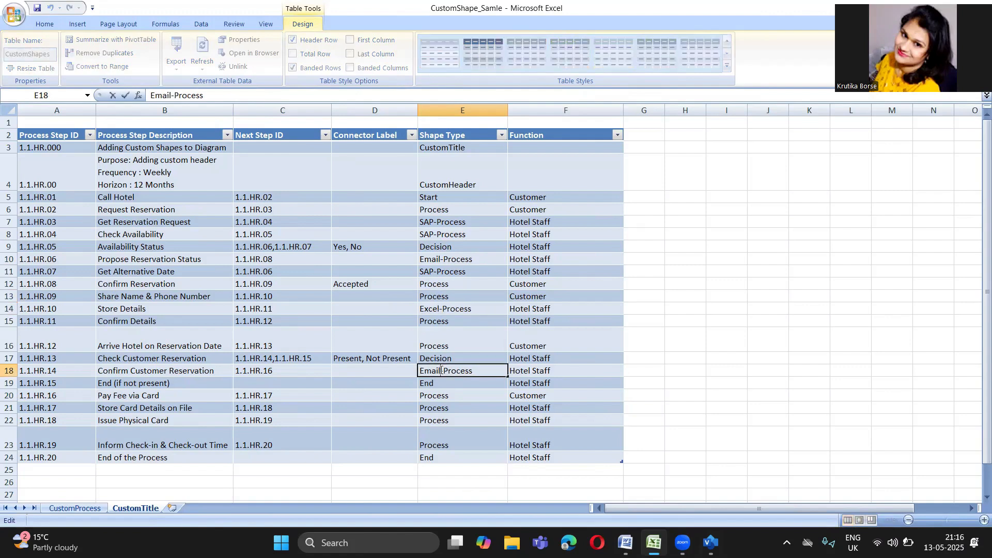
Set the shape type of the "Check Availability" step to Excel-Process.
left_click(433, 235)
double_click(433, 235)
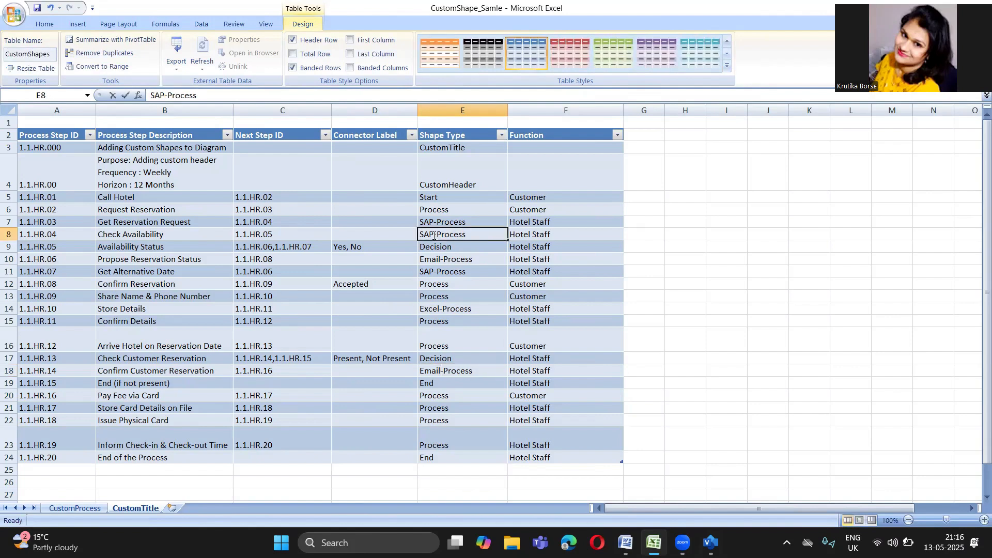
key("BackSpace")
key("BackSpace")
key("BackSpace")
type("Excel")
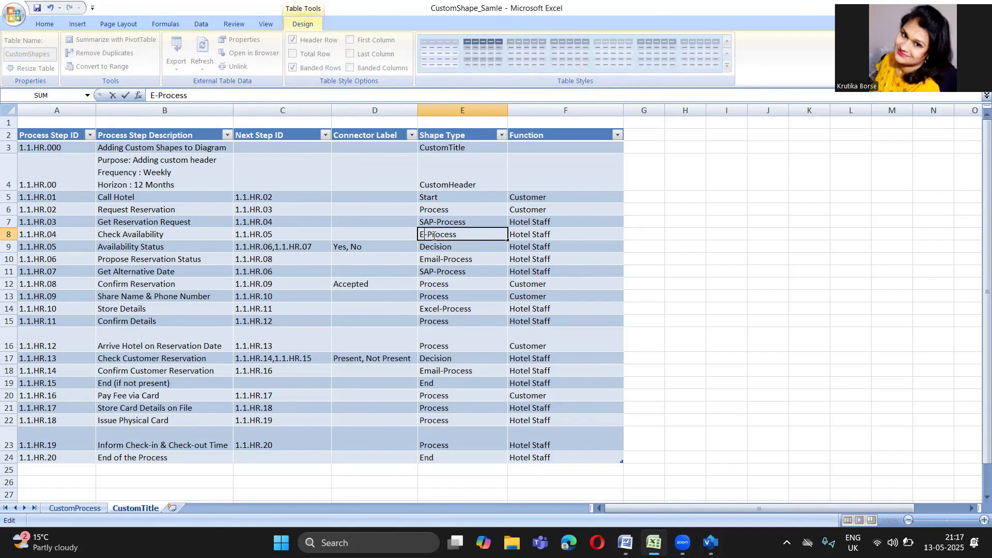
left_click(433, 256)
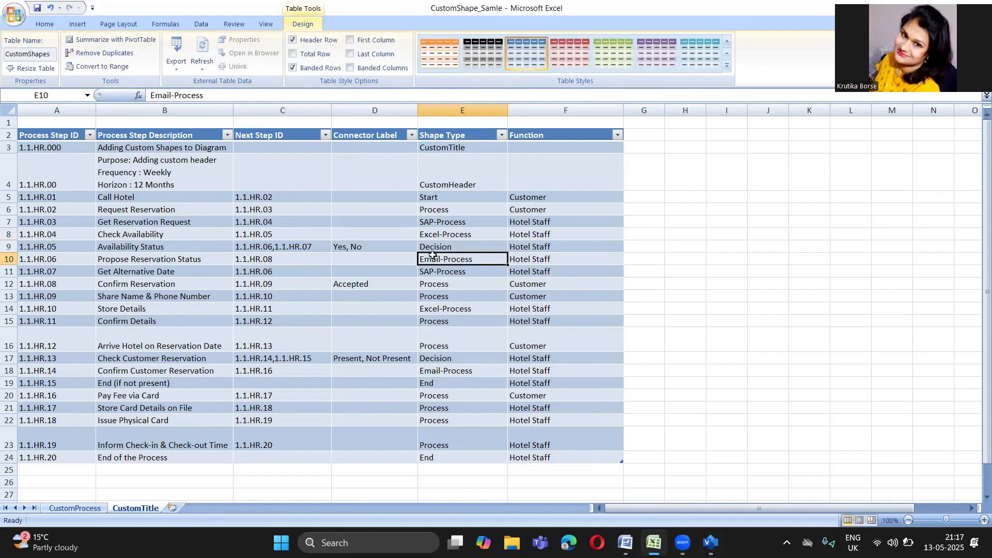
Set the frequency in the CustomHeader row's description to Monthly.
double_click(157, 172)
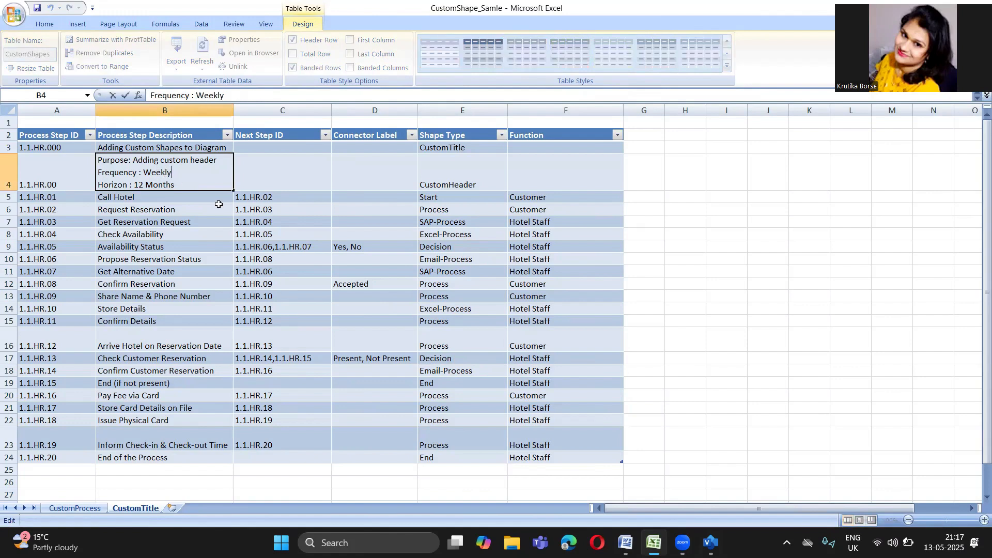
key("BackSpace")
key("BackSpace")
key("BackSpace")
key("BackSpace")
key("BackSpace")
key("BackSpace")
type("Monthly")
left_click(178, 148)
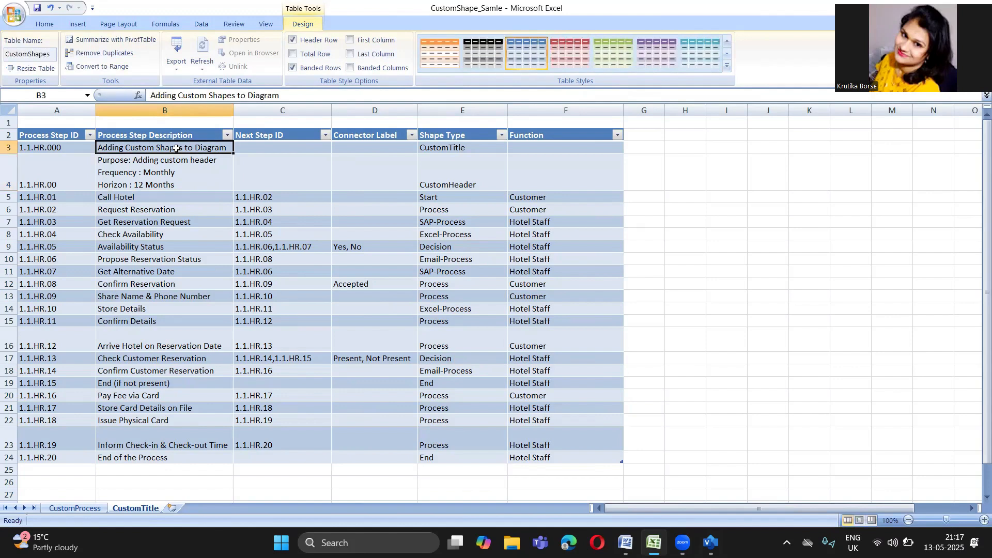
Reword the CustomTitle row's description as "Adding Custom Shapes to Visio Diagram" and widen the Process Step Description column to fit it.
double_click(233, 148)
double_click(228, 147)
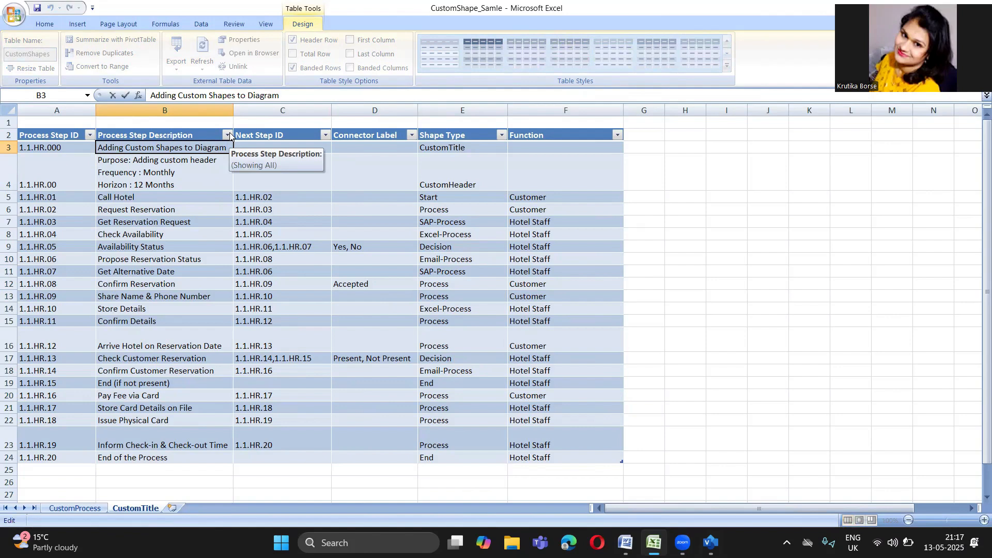
left_click(197, 147)
type("Visio")
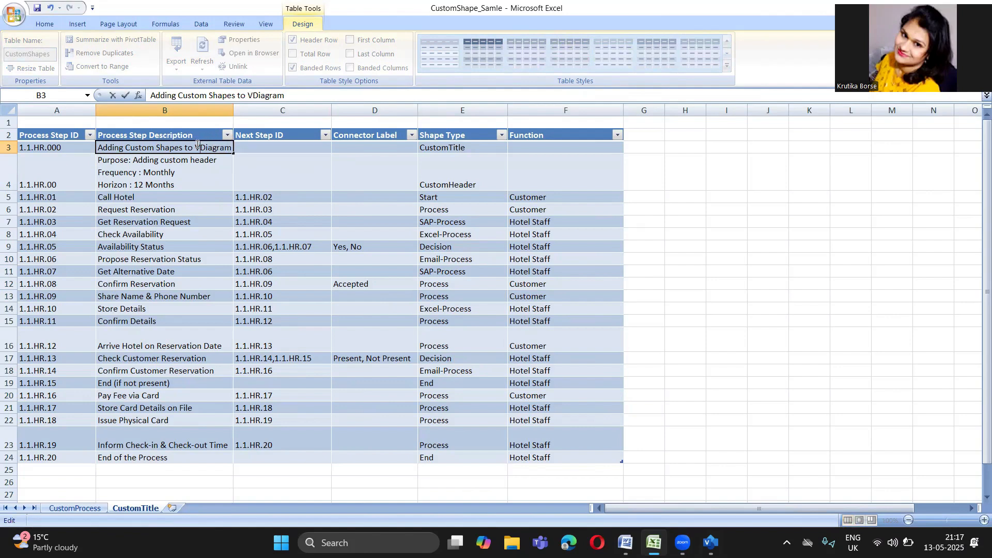
left_click(276, 173)
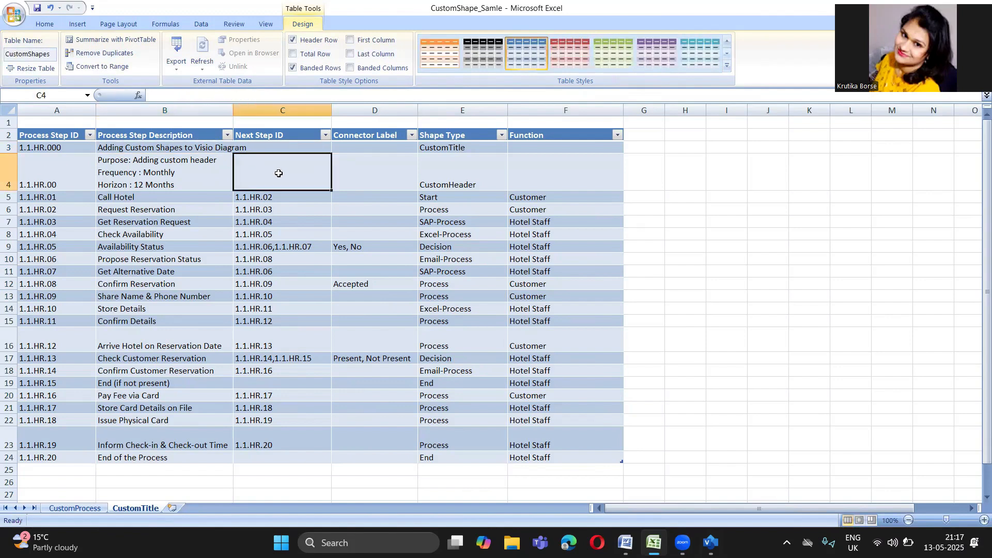
left_click_drag(231, 112, 269, 112)
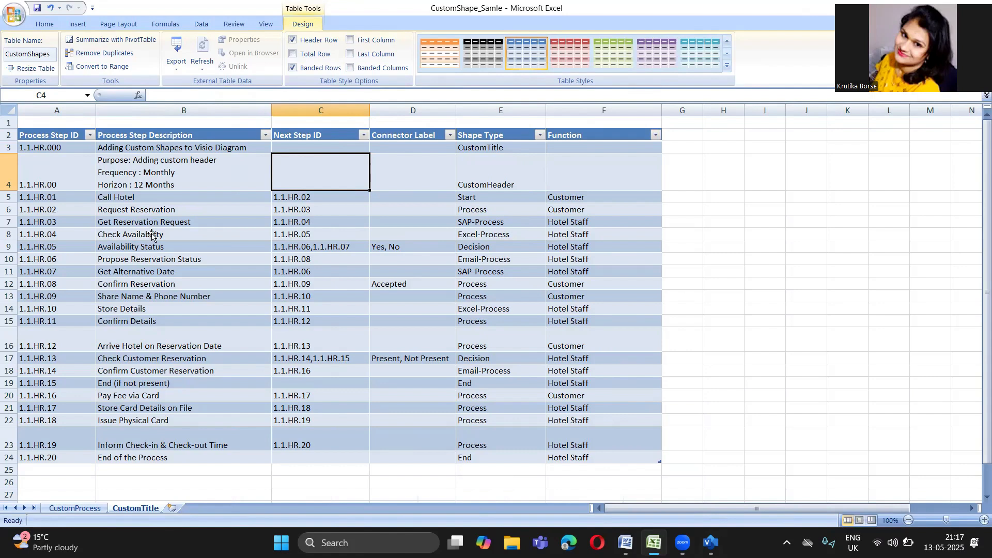
Switch back to Visio, refresh the flowchart from the edited Excel table, and check the title, header and task shapes.
key("alt+Tab")
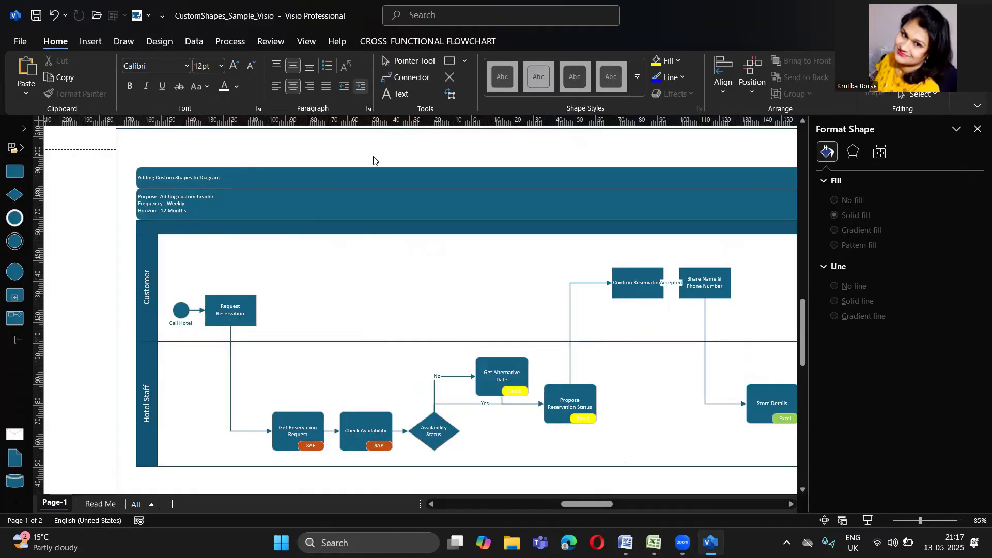
left_click(376, 181)
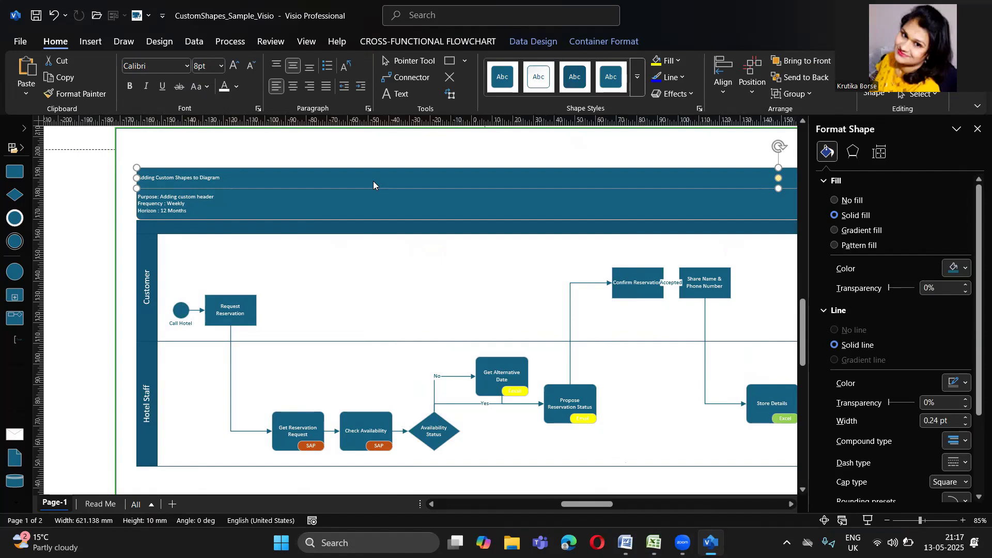
left_click(538, 42)
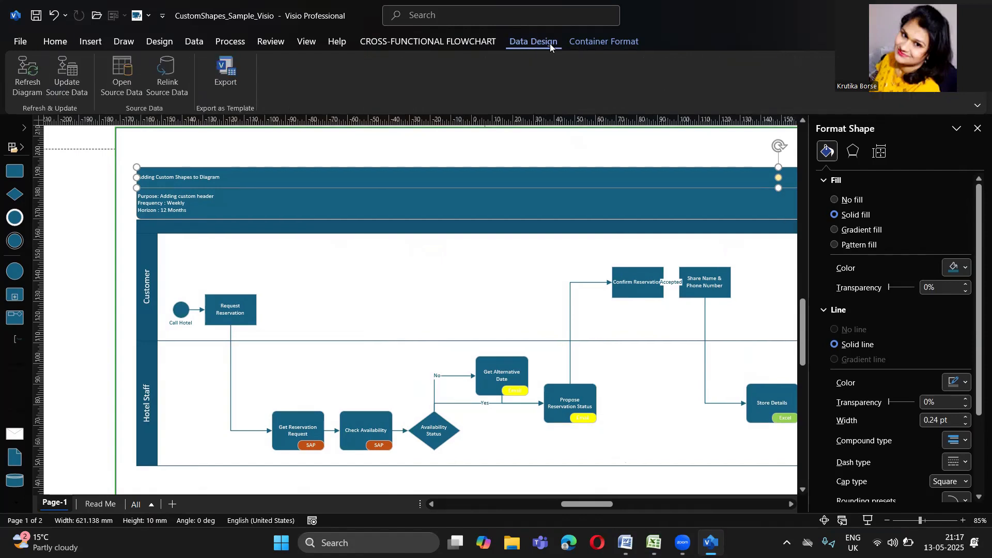
left_click(32, 88)
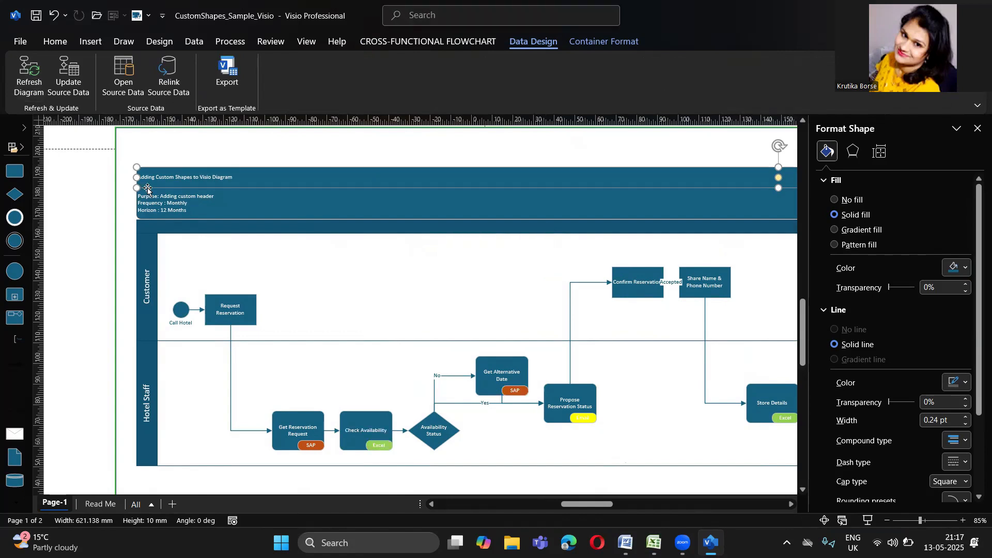
left_click(192, 207)
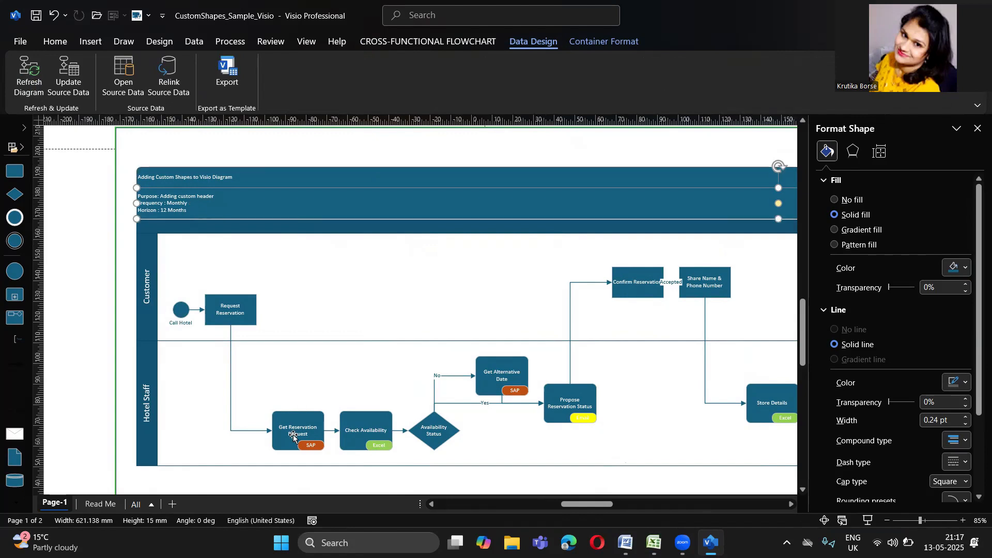
left_click(371, 451)
mouse_move(595, 505)
left_mouse_down()
mouse_move(628, 505)
mouse_move(580, 504)
left_mouse_up()
left_click(519, 415)
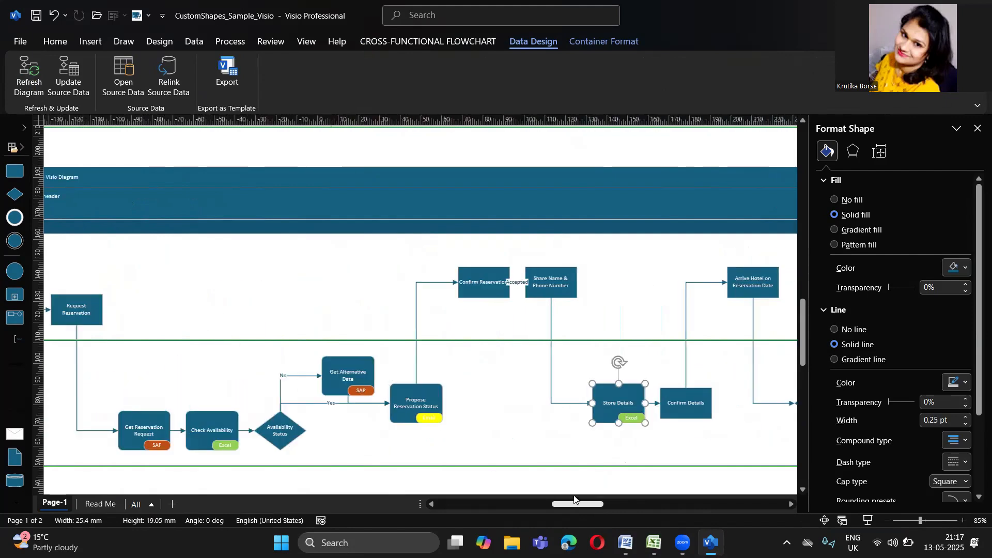